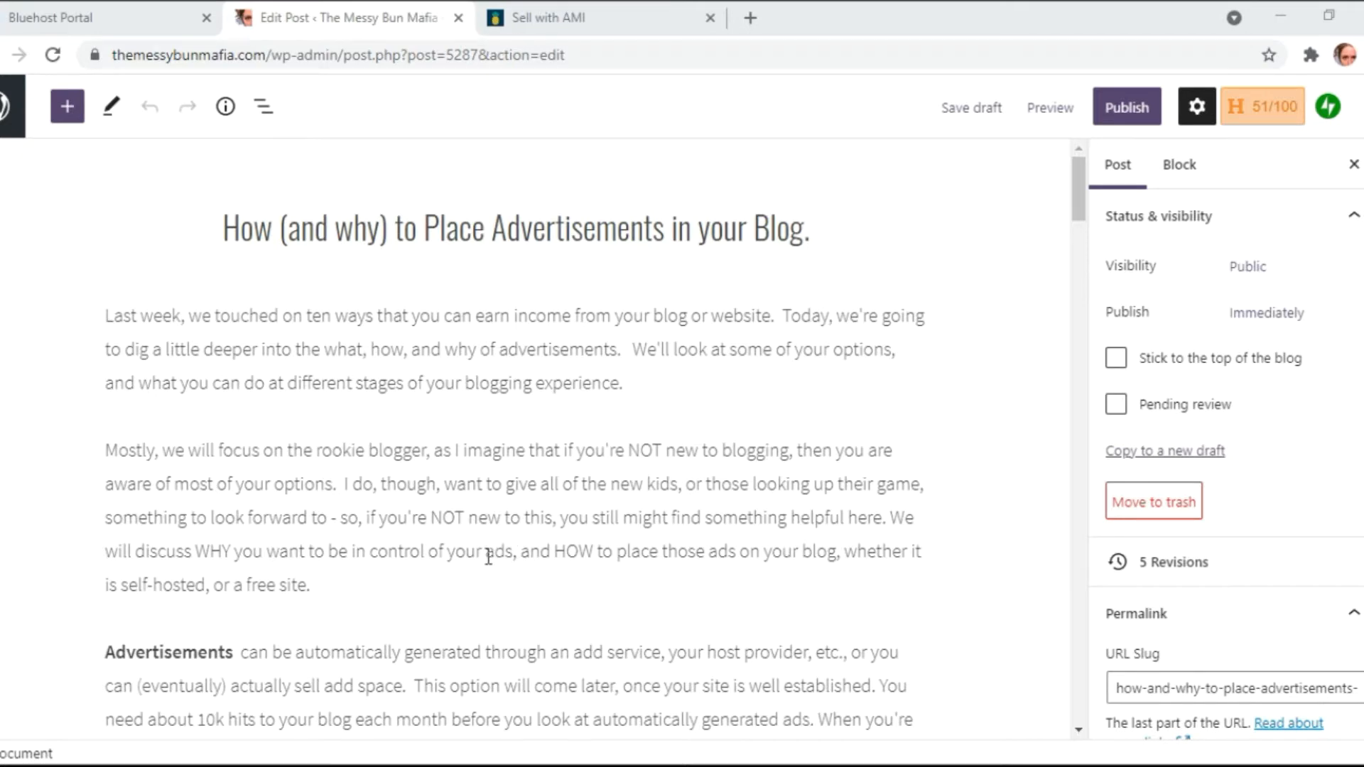
Step: Insert an Image block between the paragraph starting "Mostly, we will focus" and the "Advertisements" paragraph
scroll(480, 562, "down", 8)
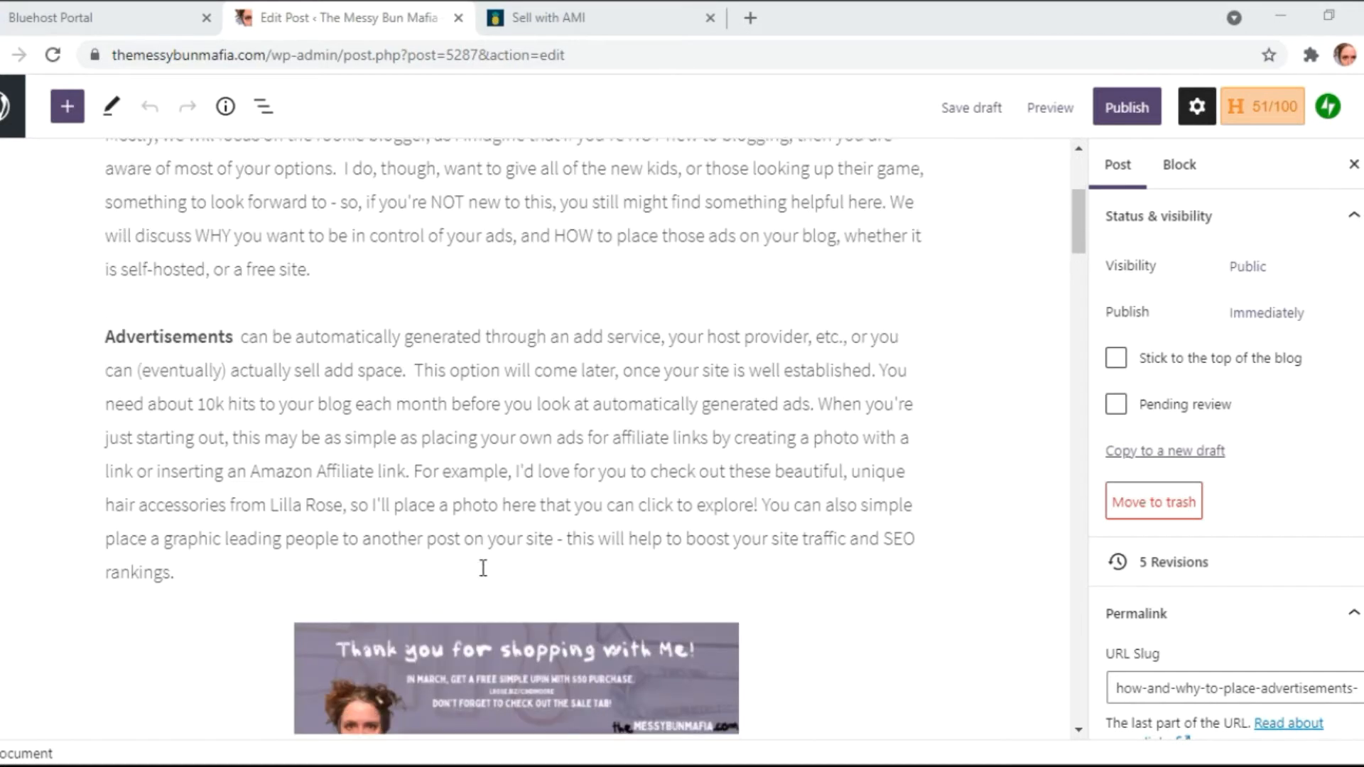
scroll(485, 568, "up", 5)
scroll(485, 568, "up", 3)
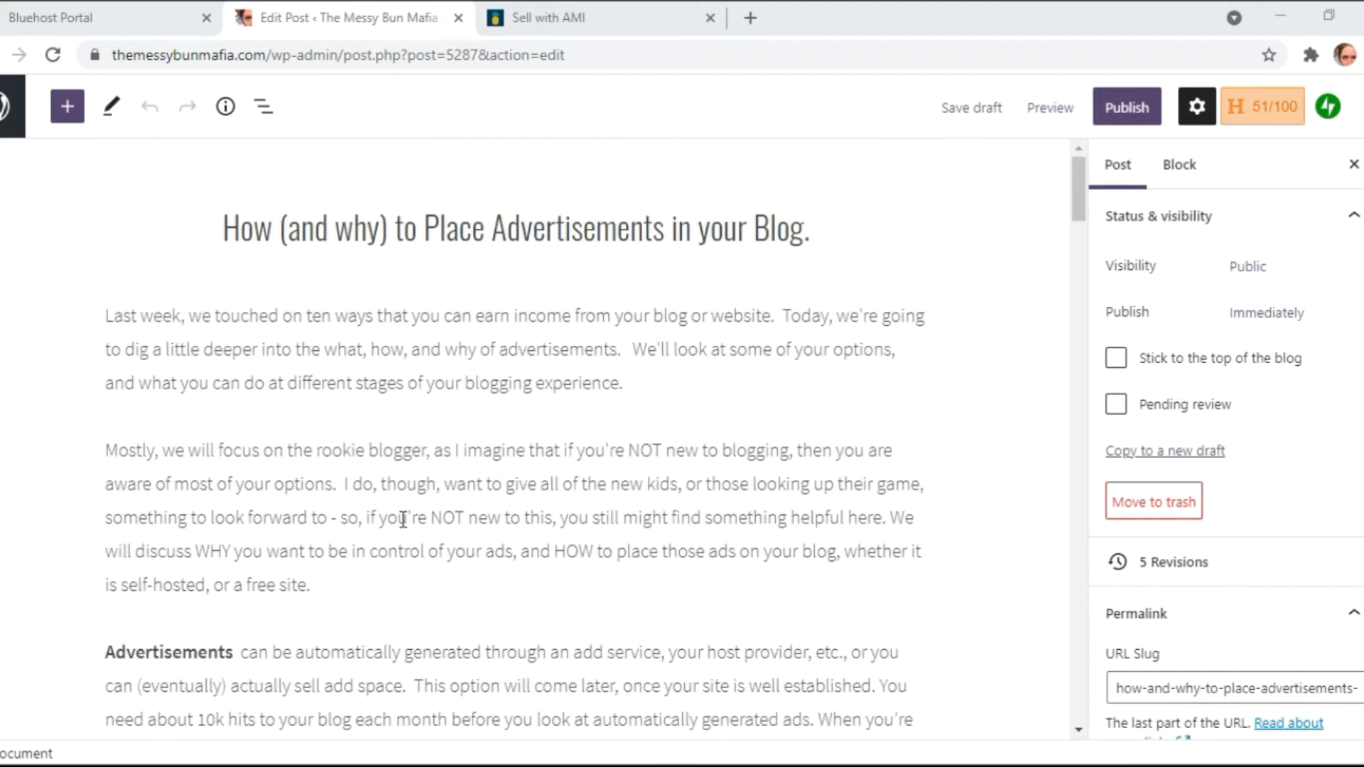
left_click(468, 582)
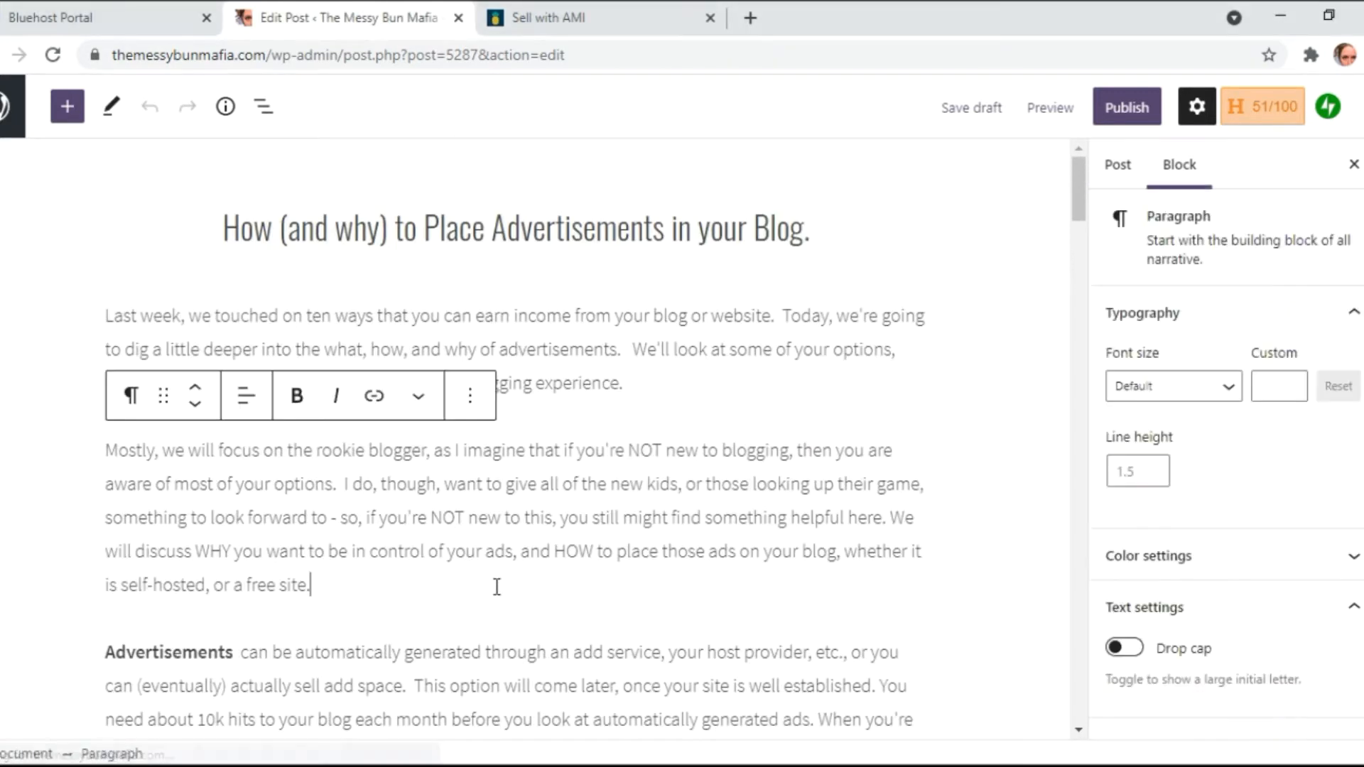
scroll(512, 562, "down", 2)
left_click(515, 518)
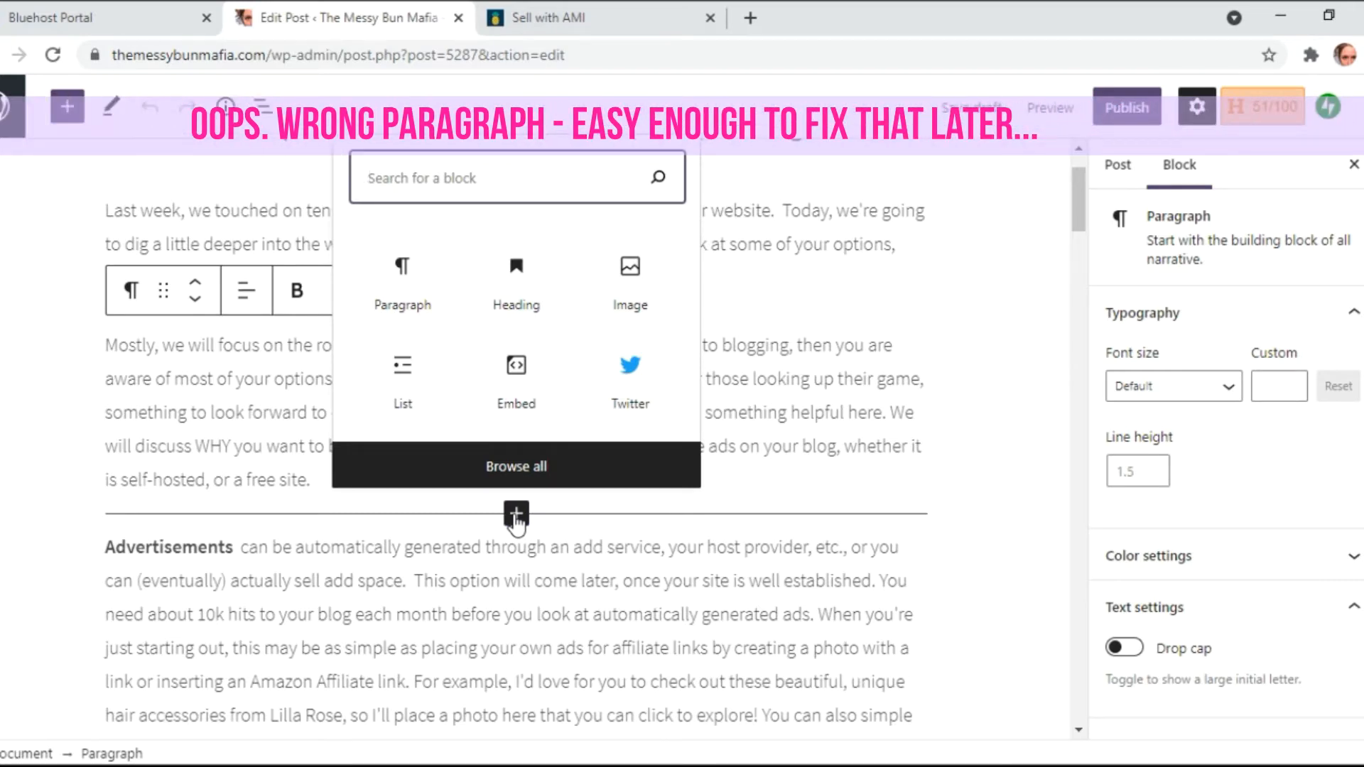
left_click(627, 301)
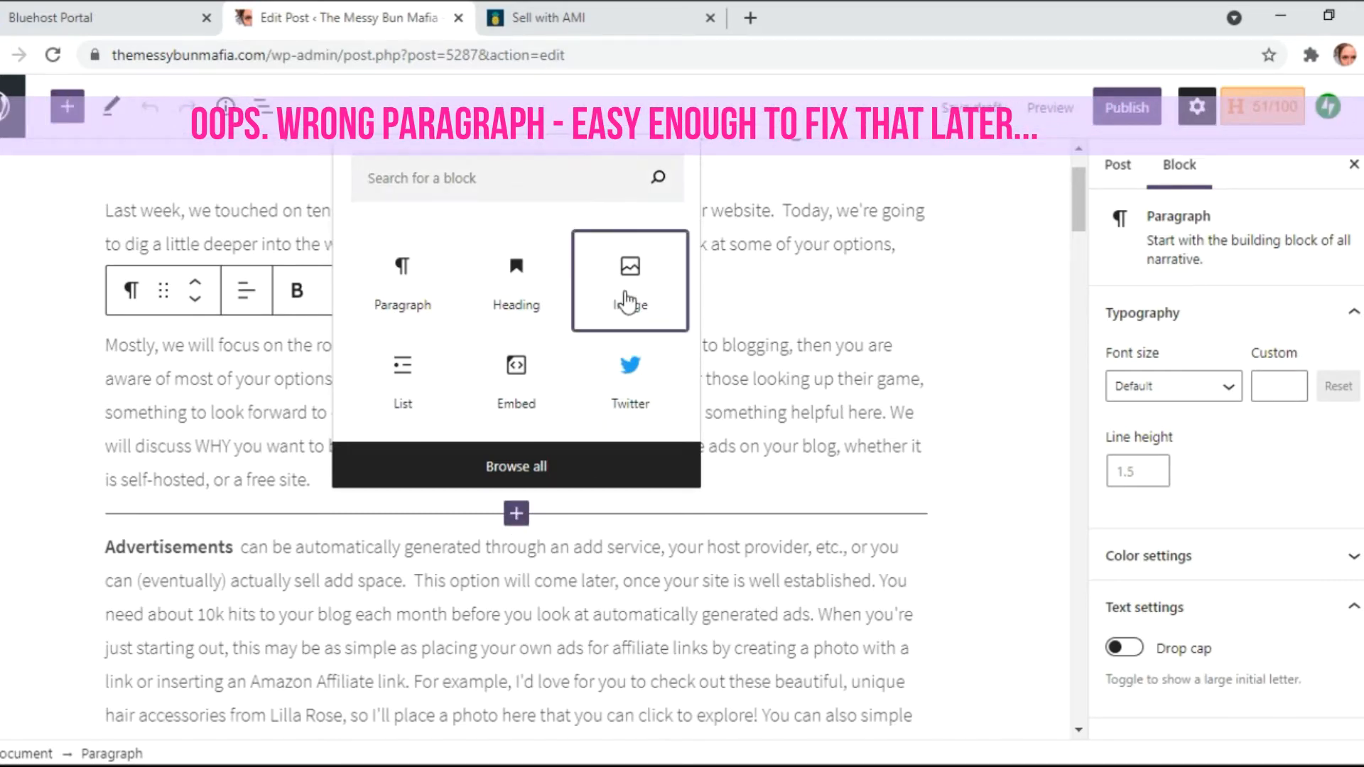
left_click(627, 302)
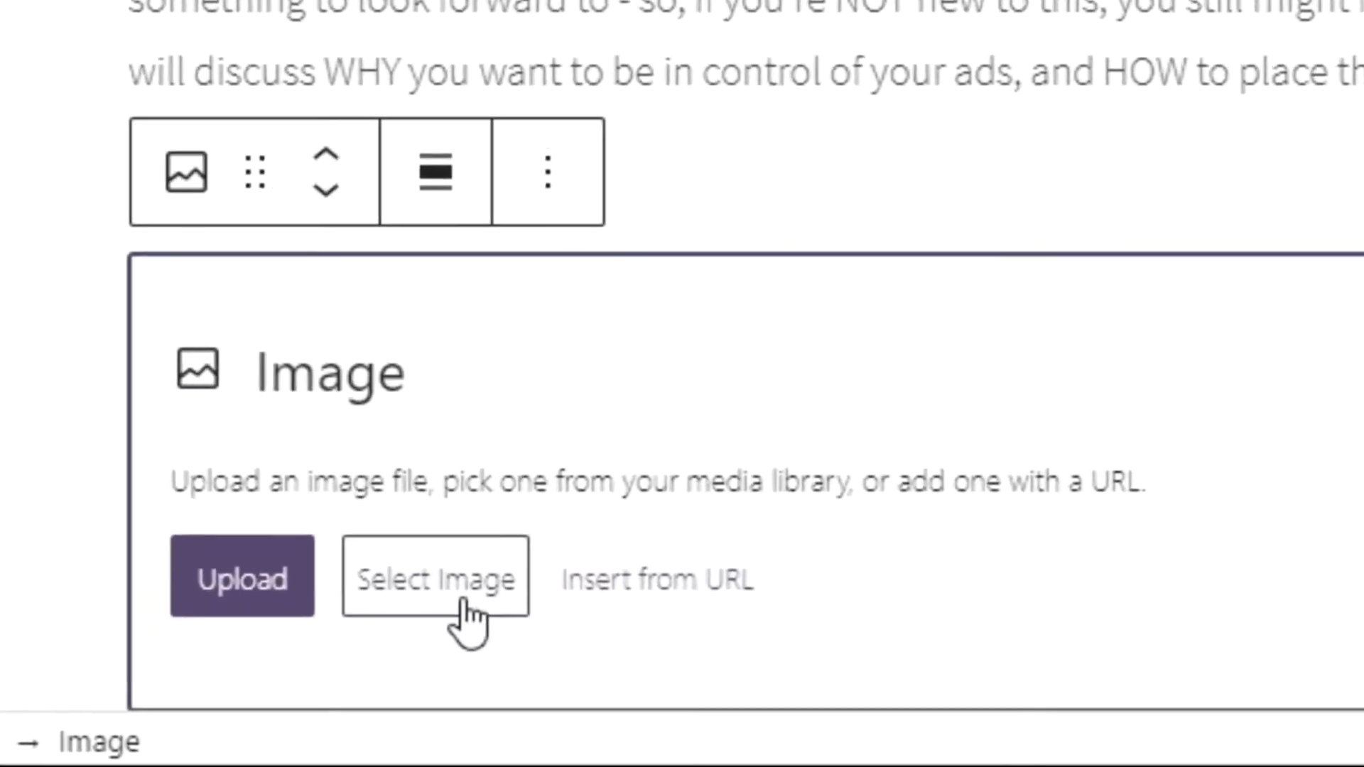
Step: Choose the existing acrylic U-pins banner the-41.png from the Media Library for the Image block
left_click(444, 540)
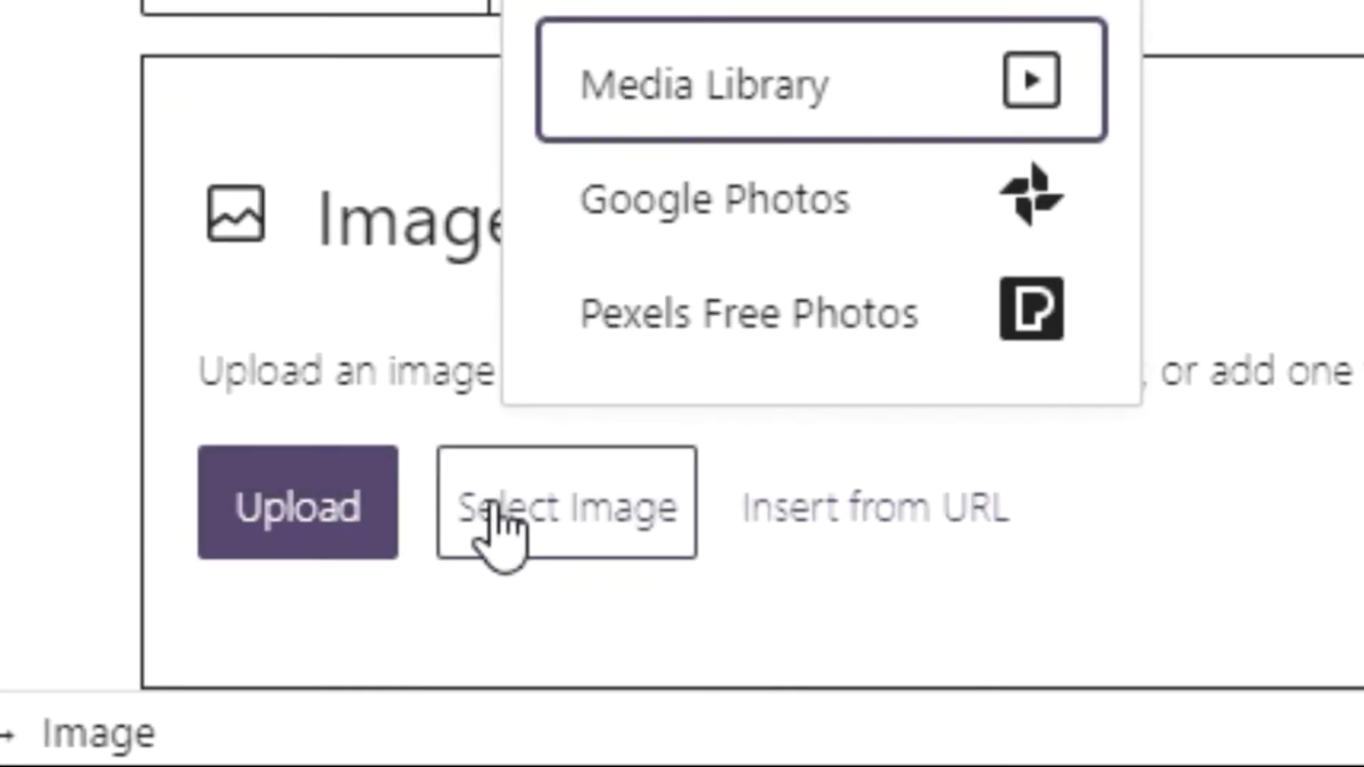
left_click(697, 78)
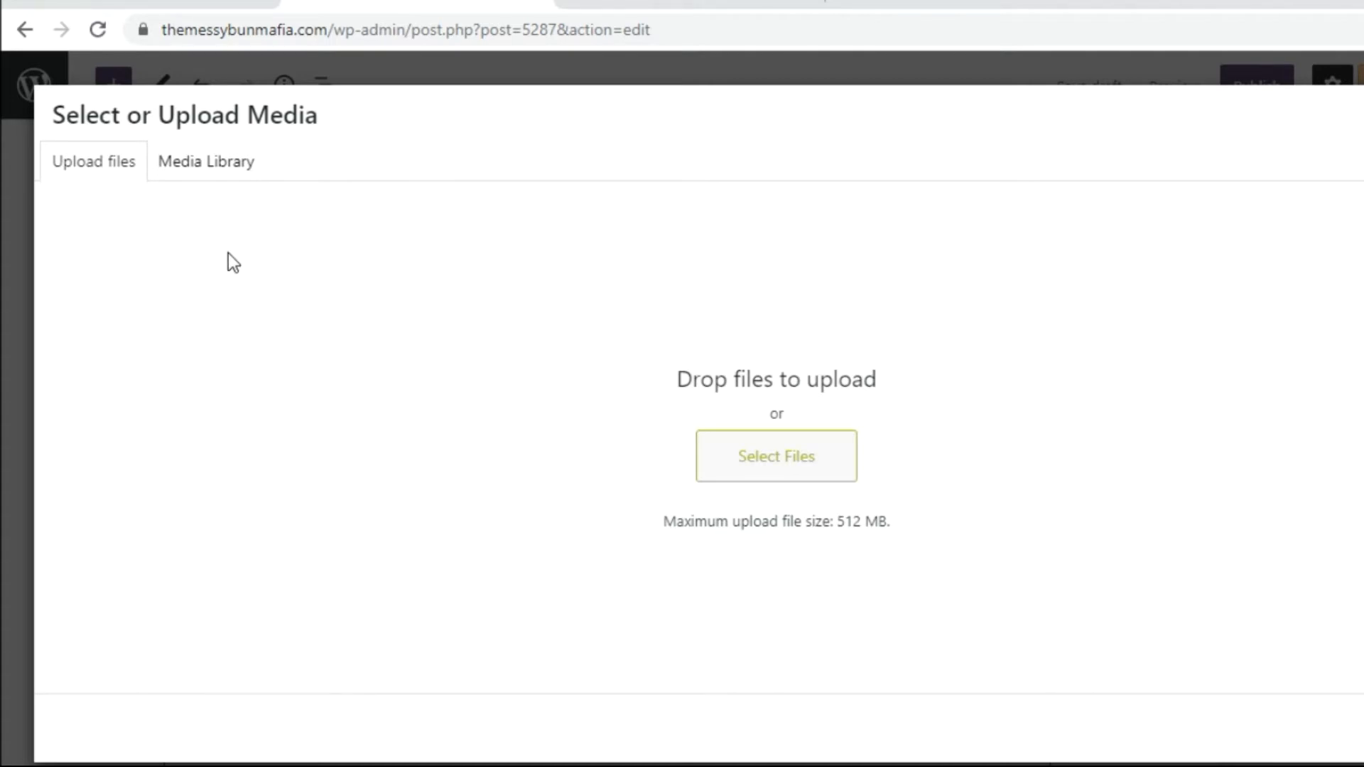
left_click(212, 165)
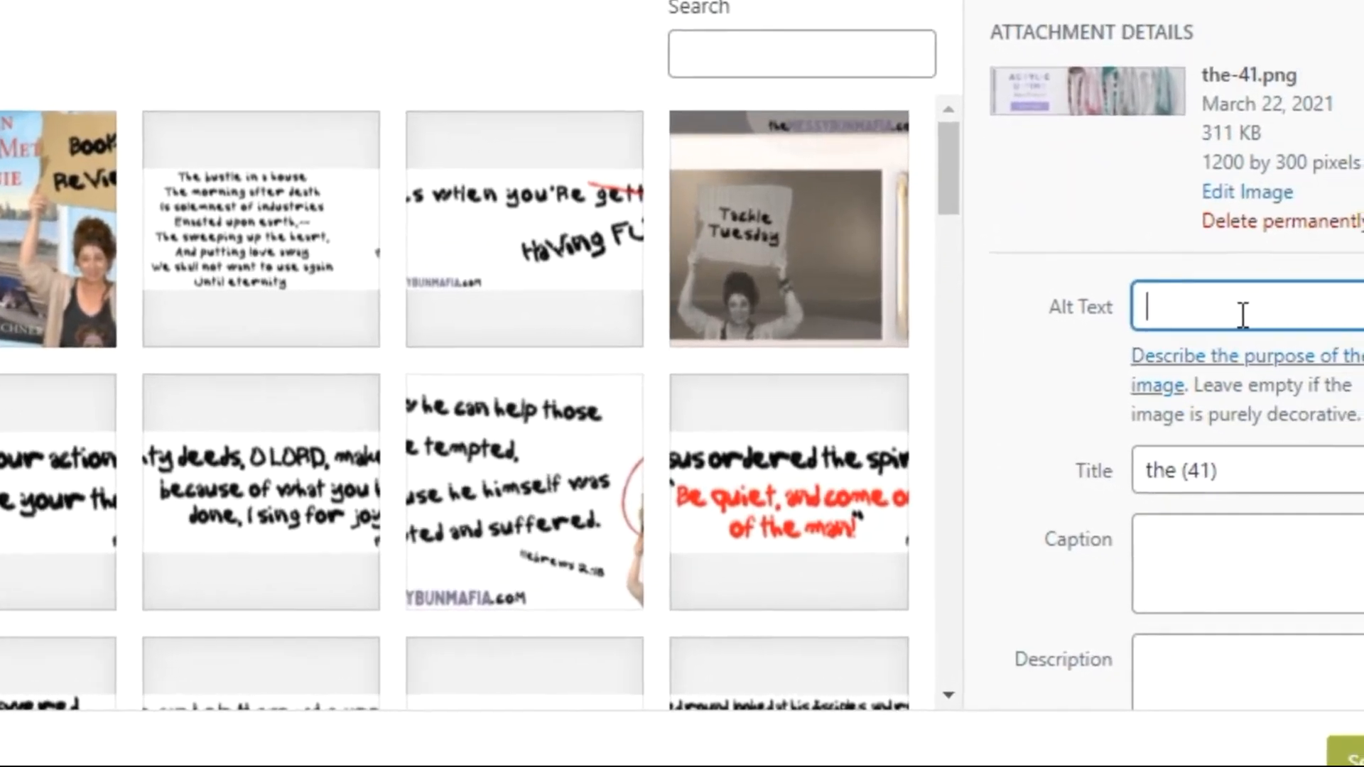
Step: Set the banner's alt text to "Acrylic upins new colors shop now at" followed by the shop's web address
type("Acryl")
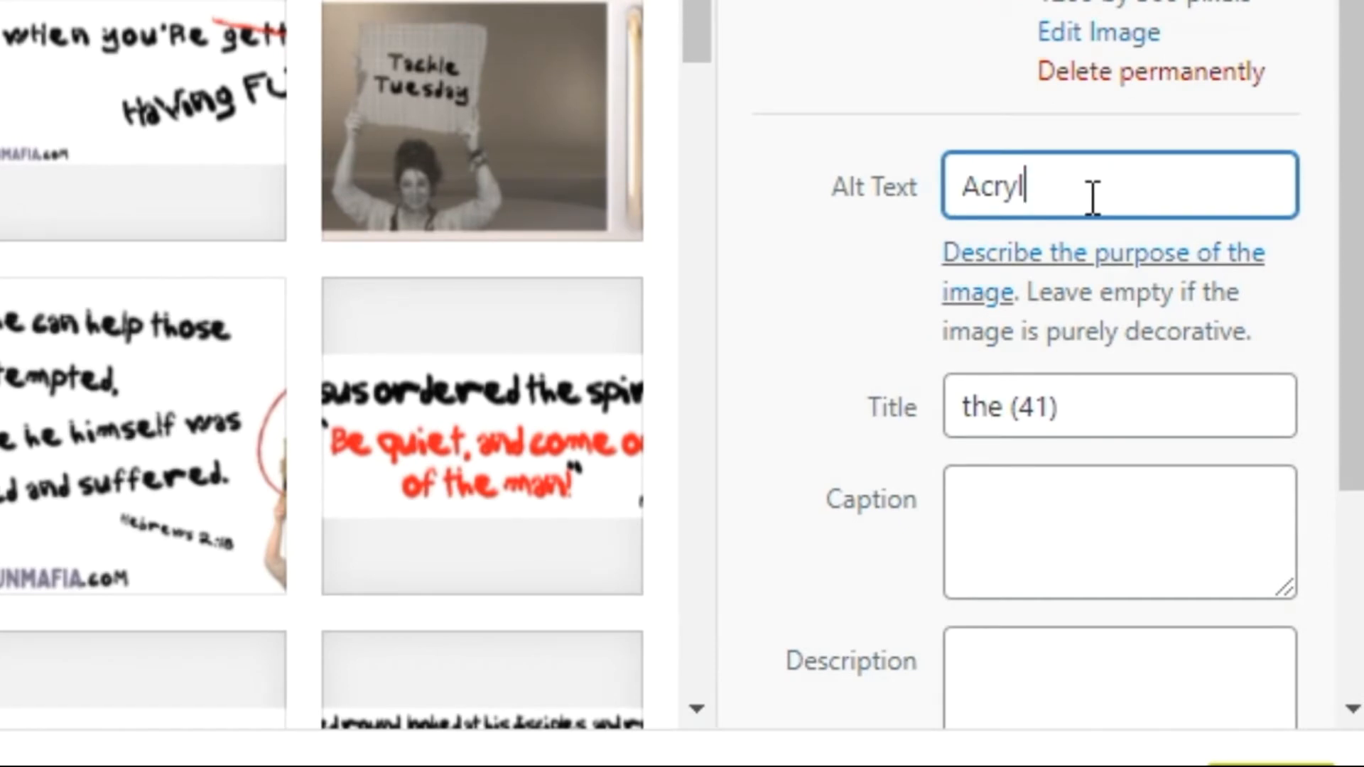
type("ic upins ")
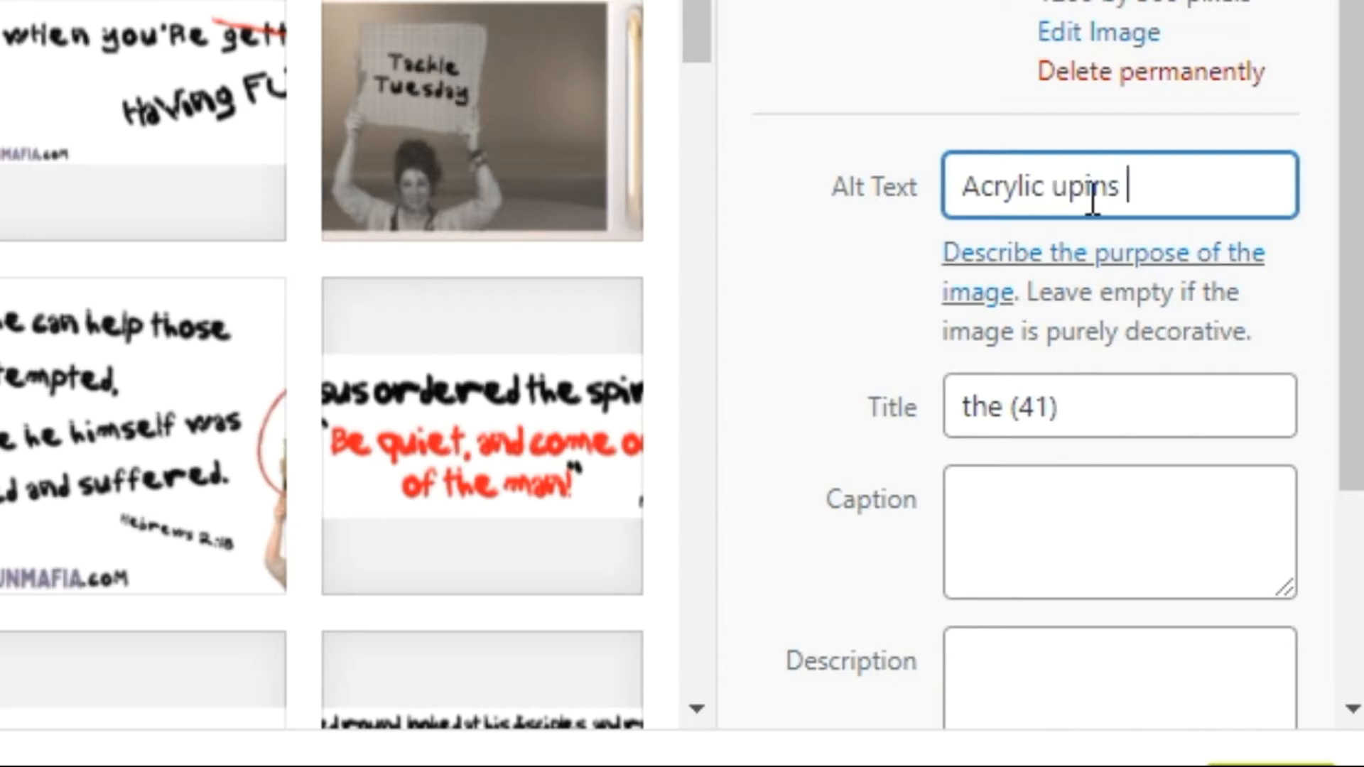
type("new colo")
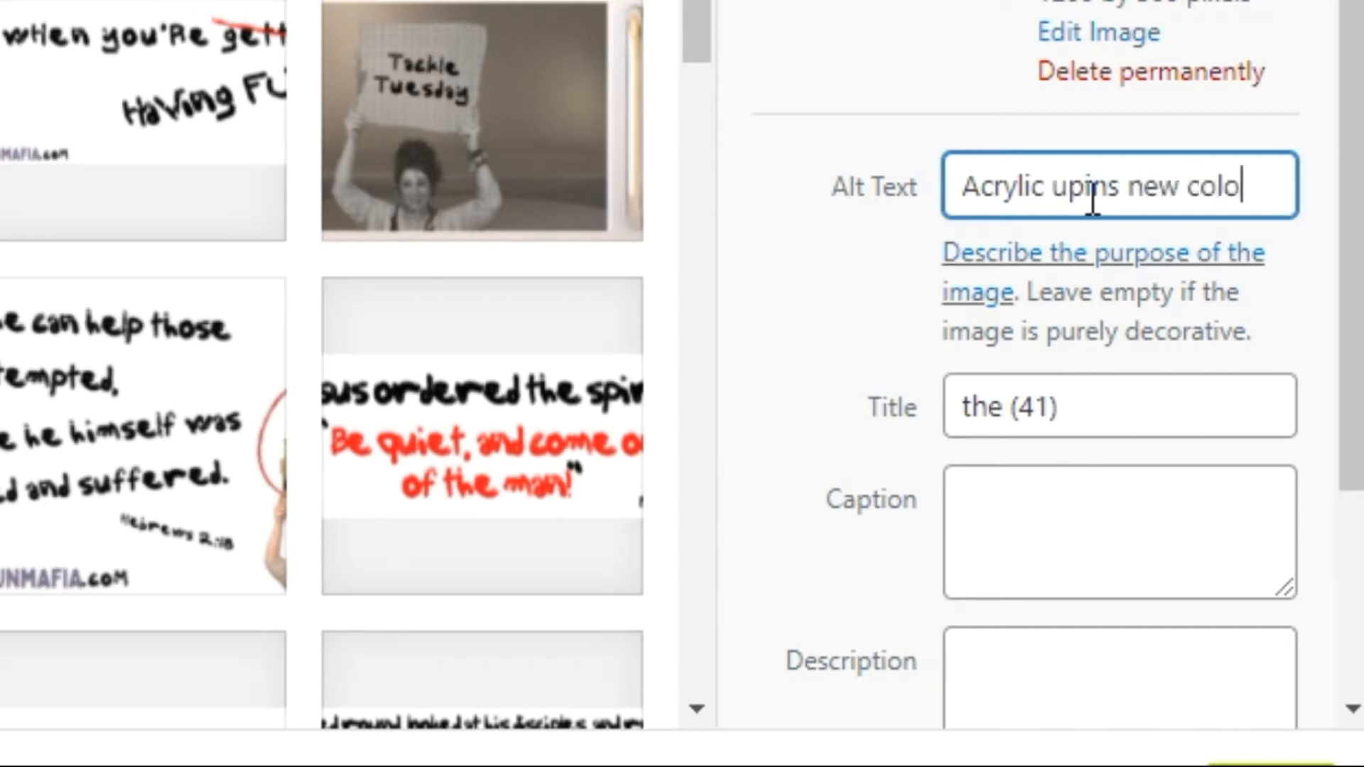
type("rs shop now at")
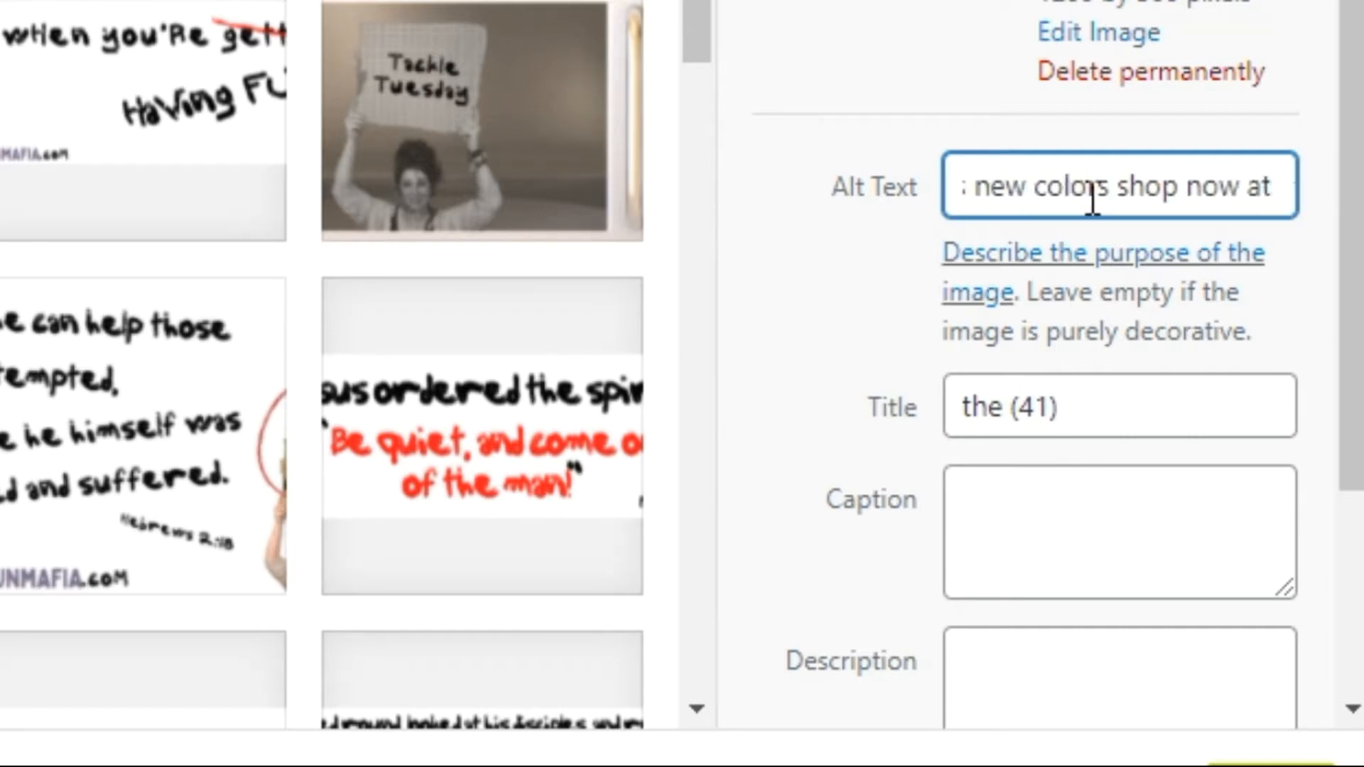
type(" LROSE.")
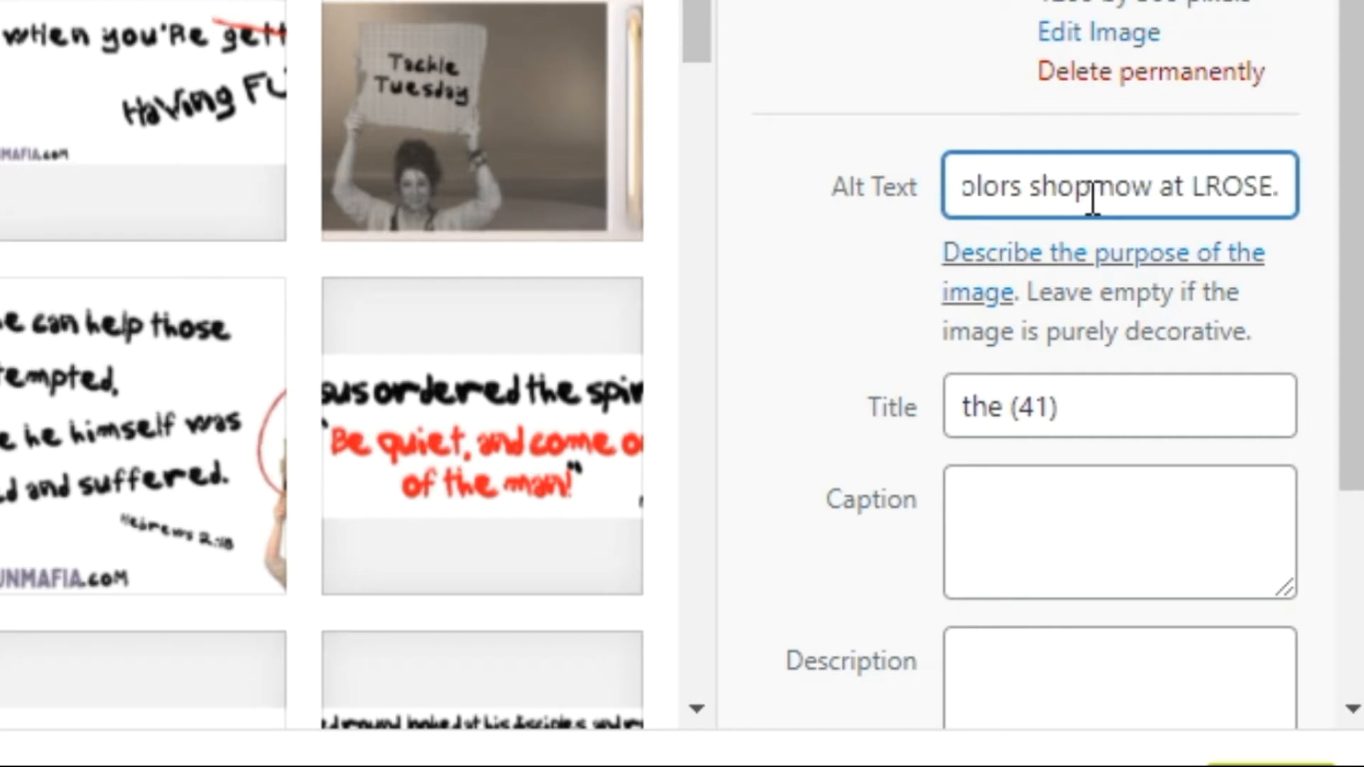
type("BIZ/CINID")
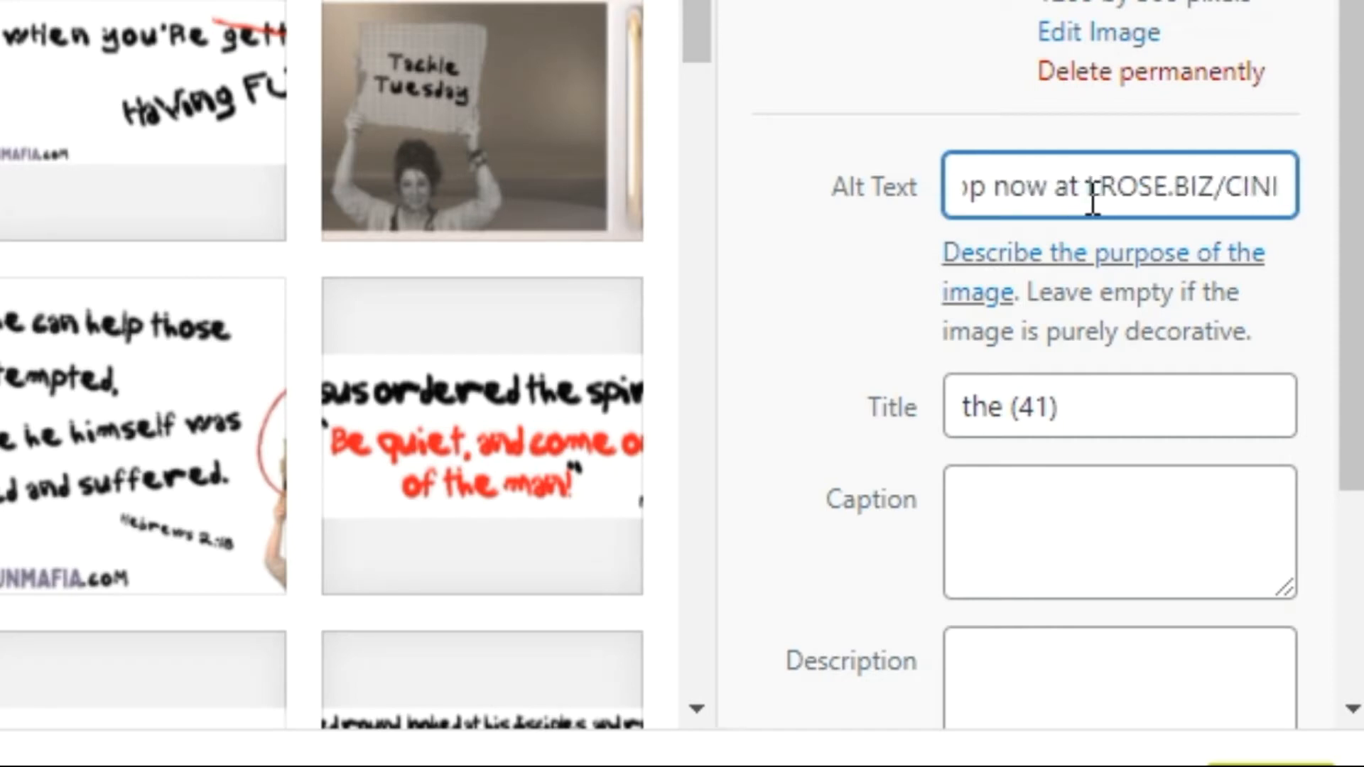
key("BackSpace")
key("BackSpace")
type("DI")
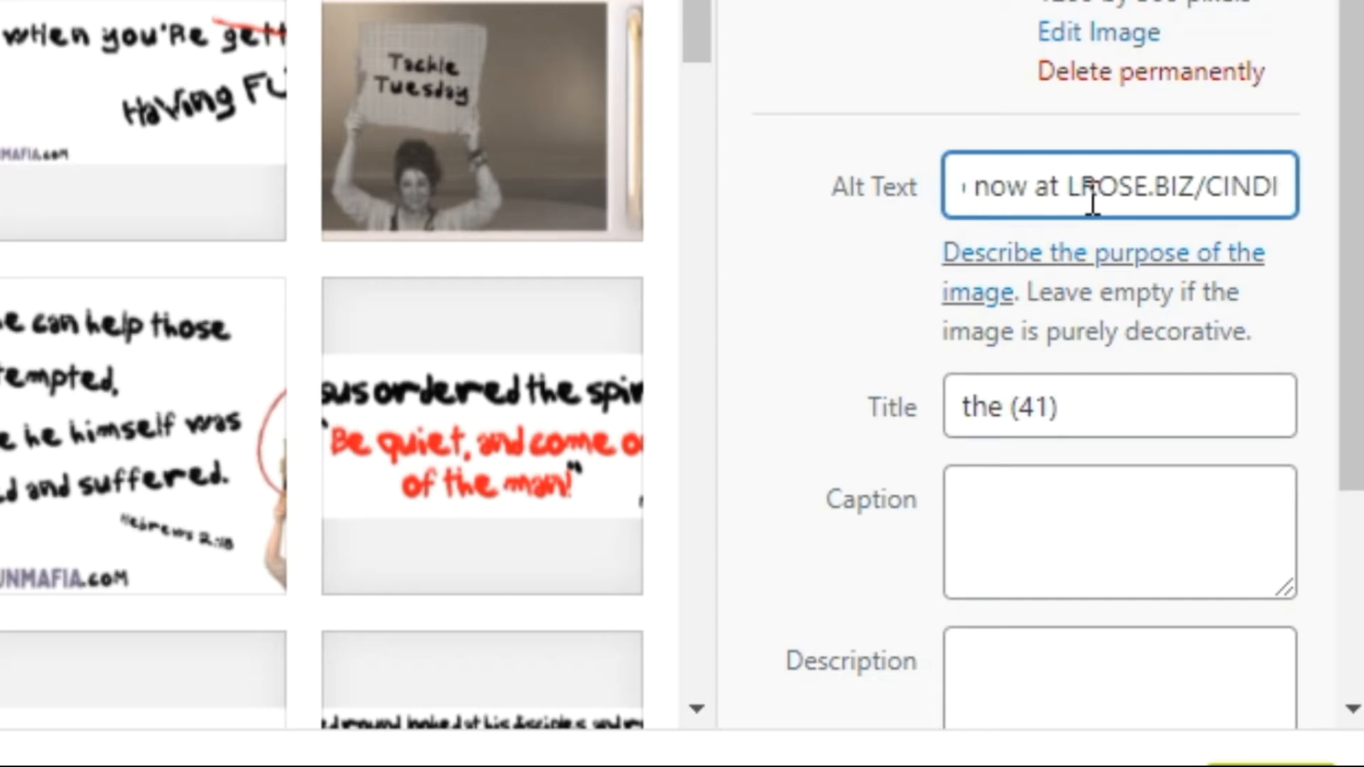
Step: Replace the banner's title with "acrylic upins ad"
left_click_drag(1120, 420, 916, 444)
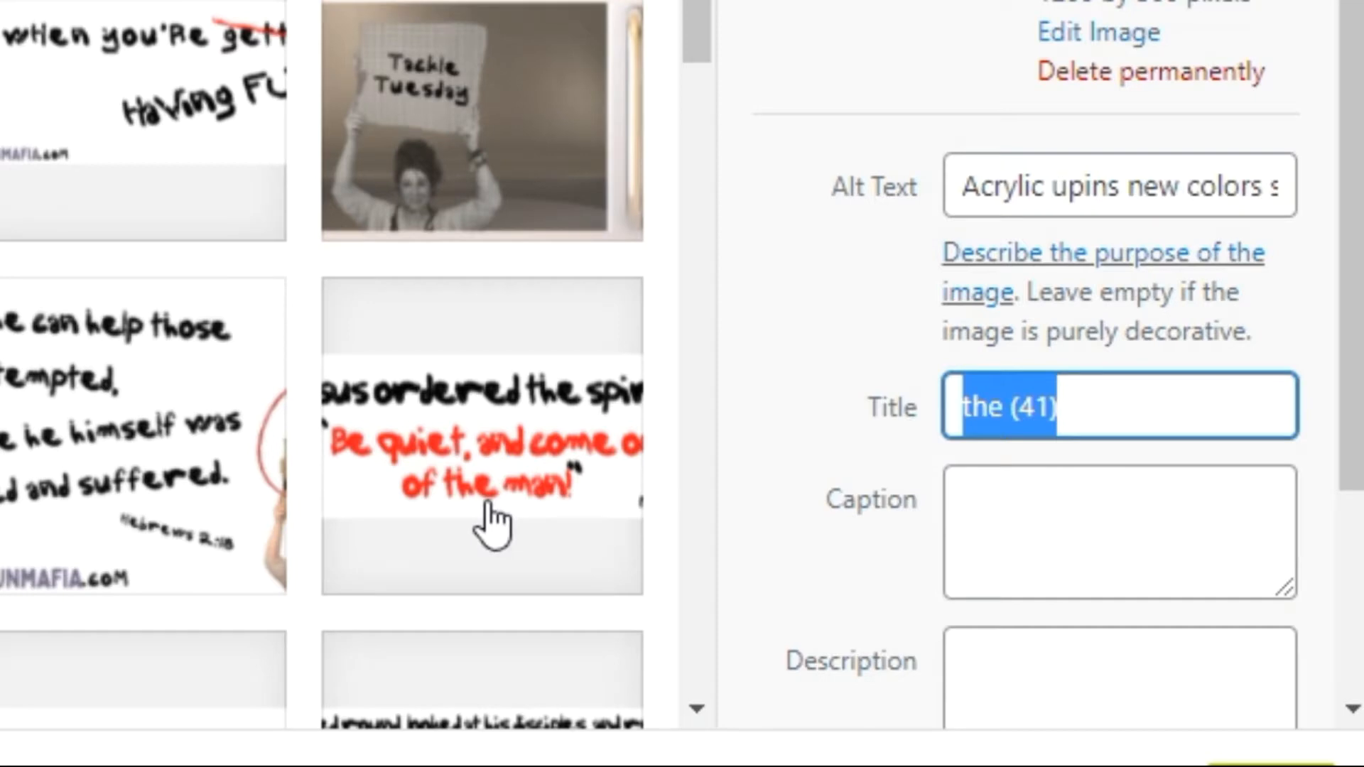
type("acryl")
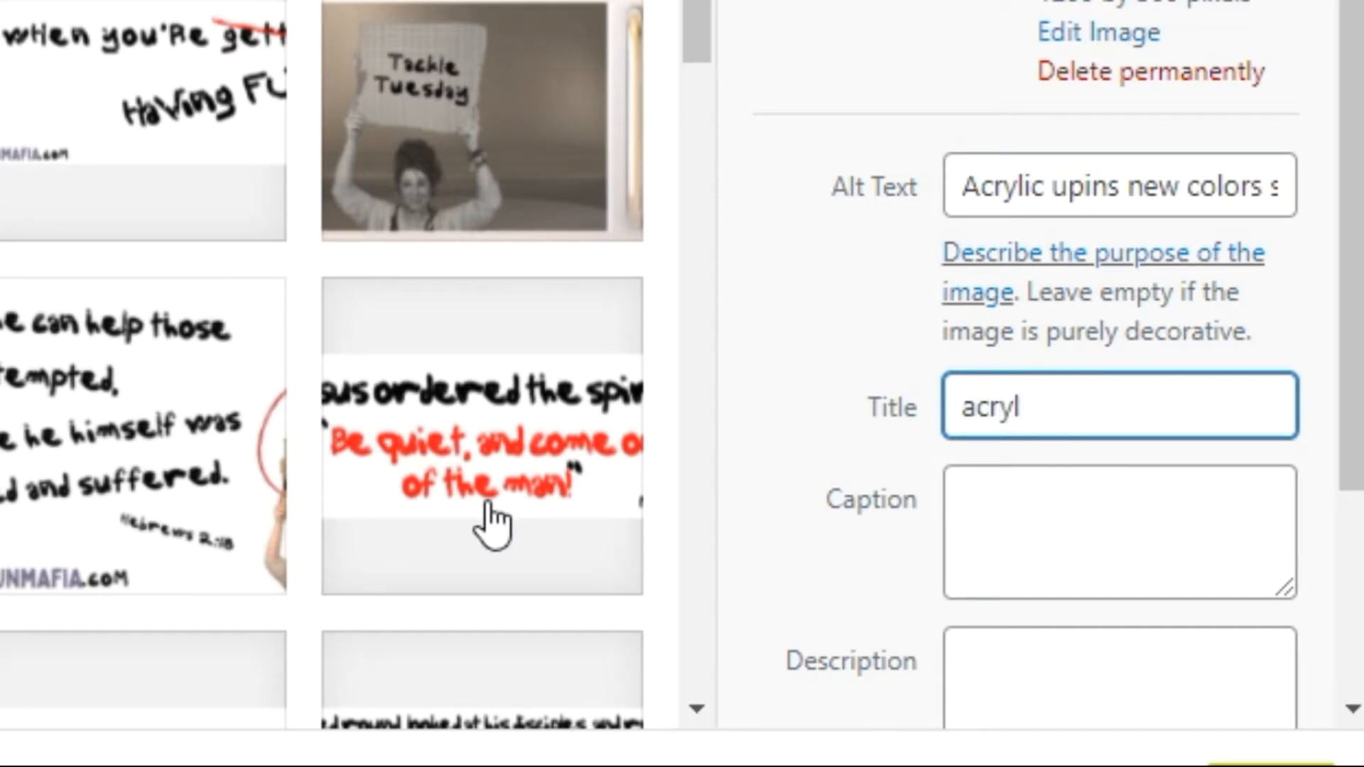
type("ic upins ")
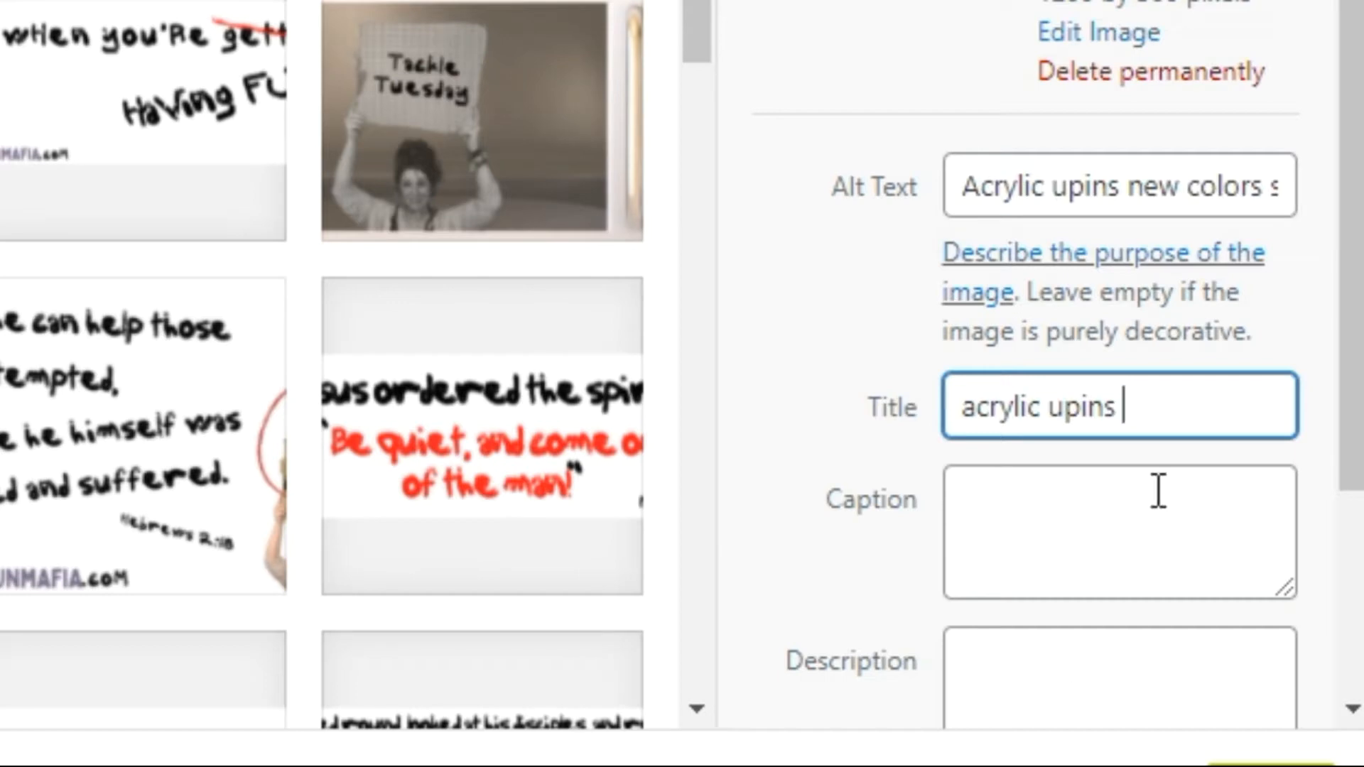
type("ad")
Step: Caption the banner "Here is the add we placed in the video" and insert it into the post
left_click(1042, 487)
type("Here is the")
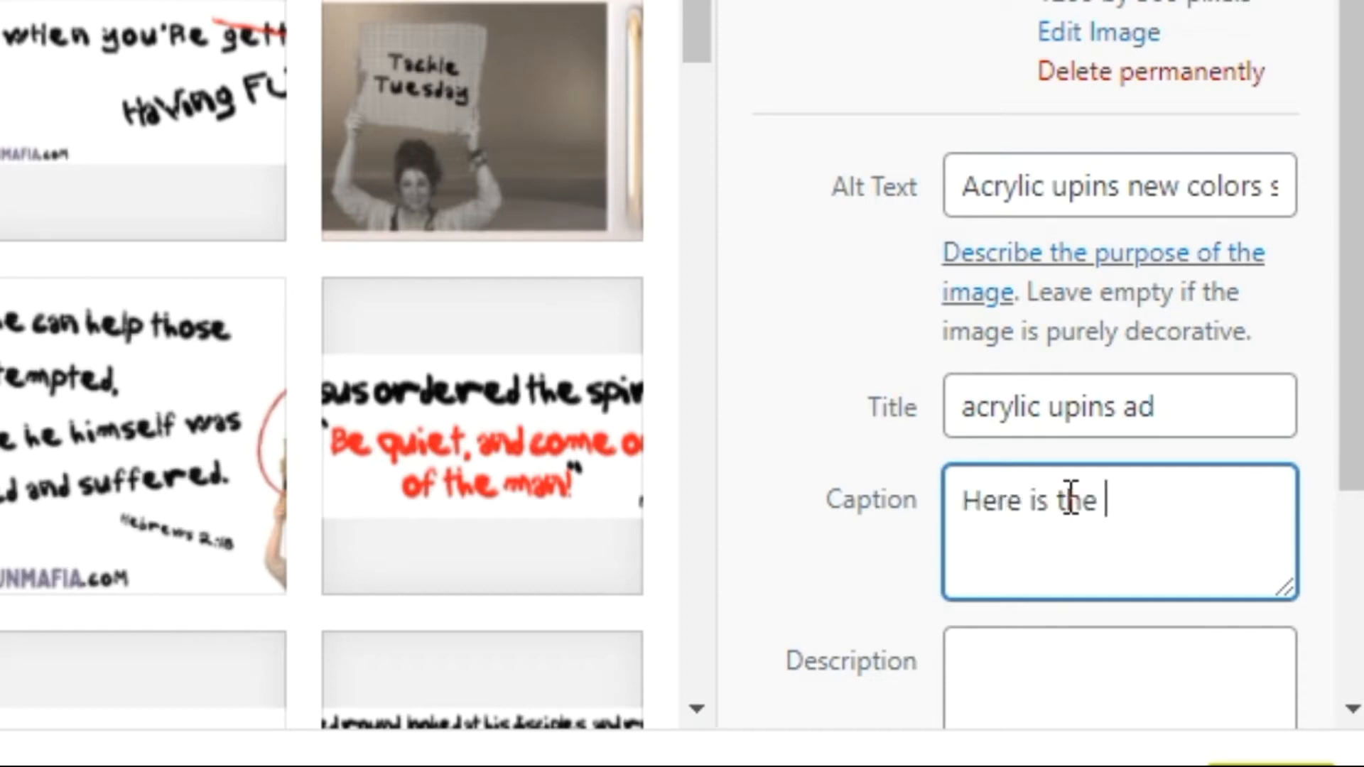
type(" add we p")
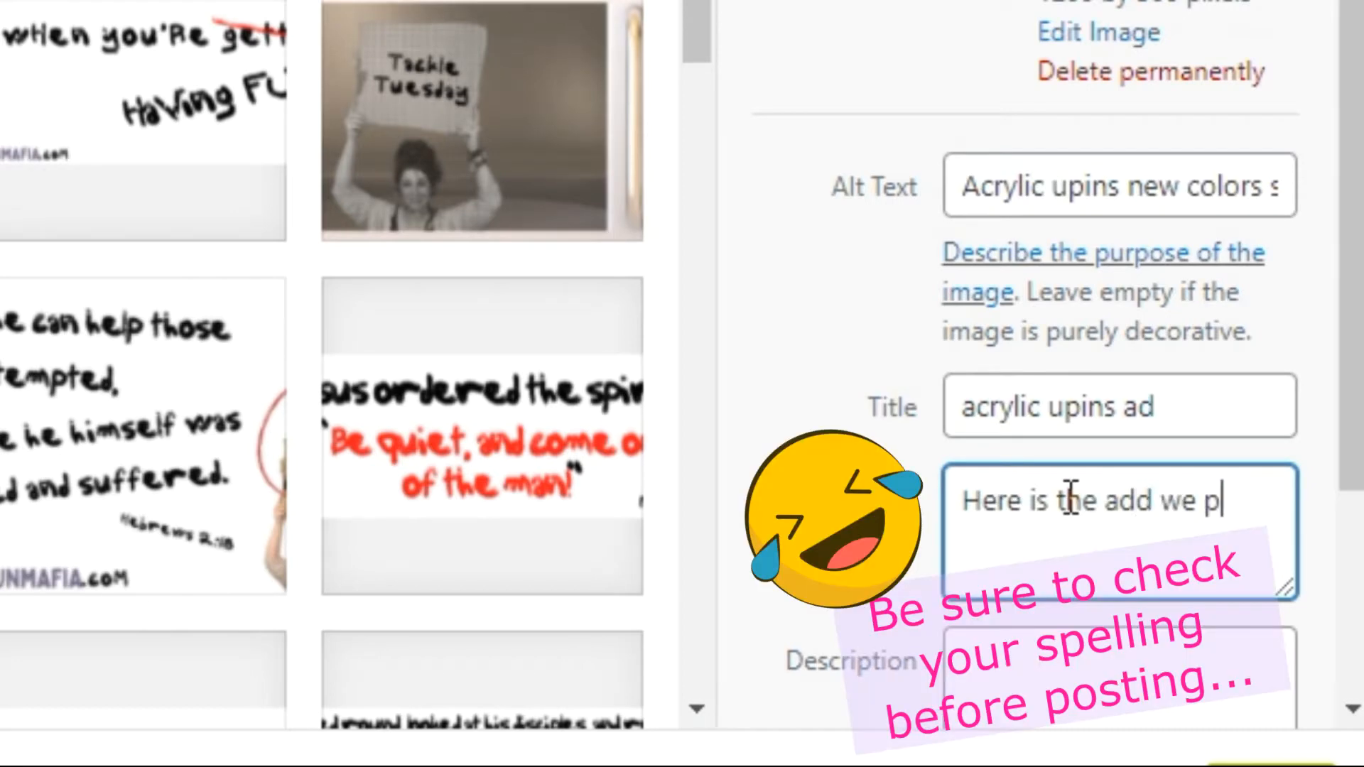
type("laced in the vide")
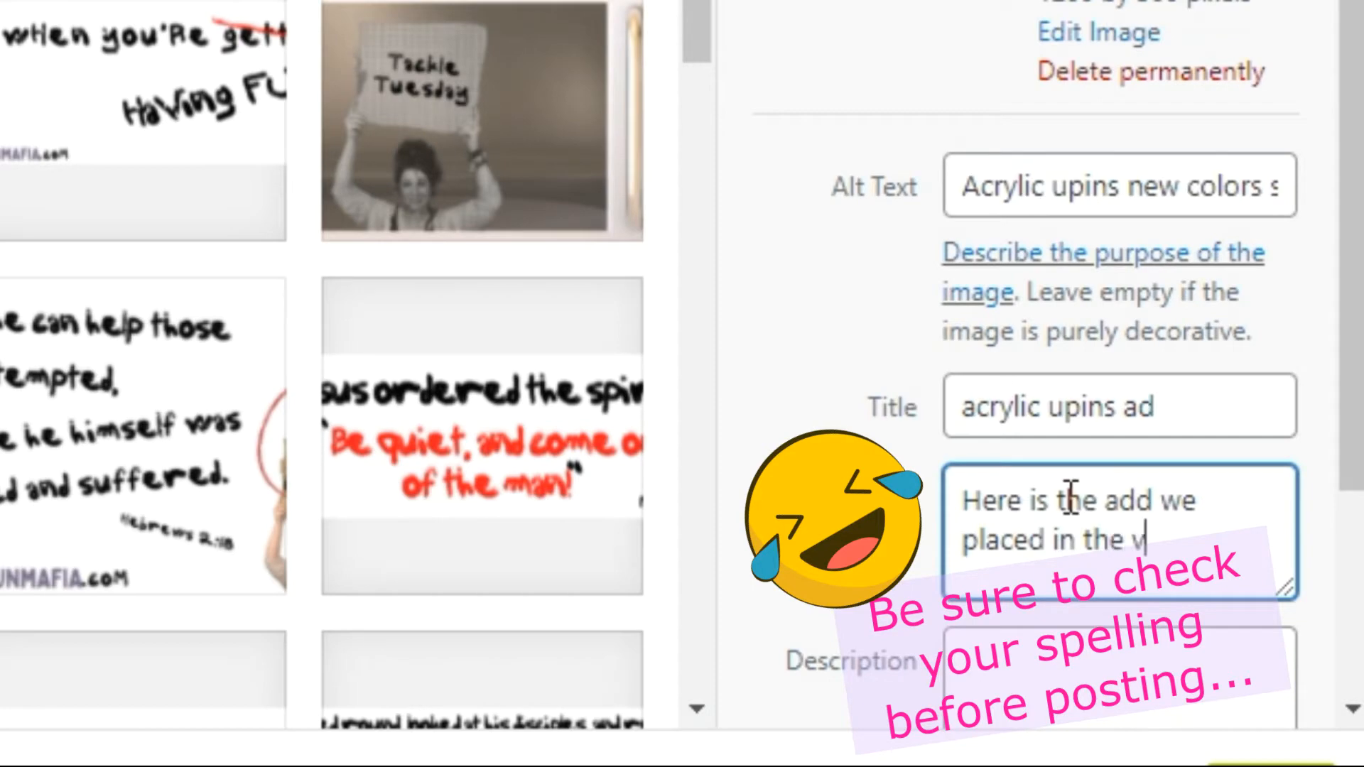
type("o")
scroll(1320, 632, "down", 4)
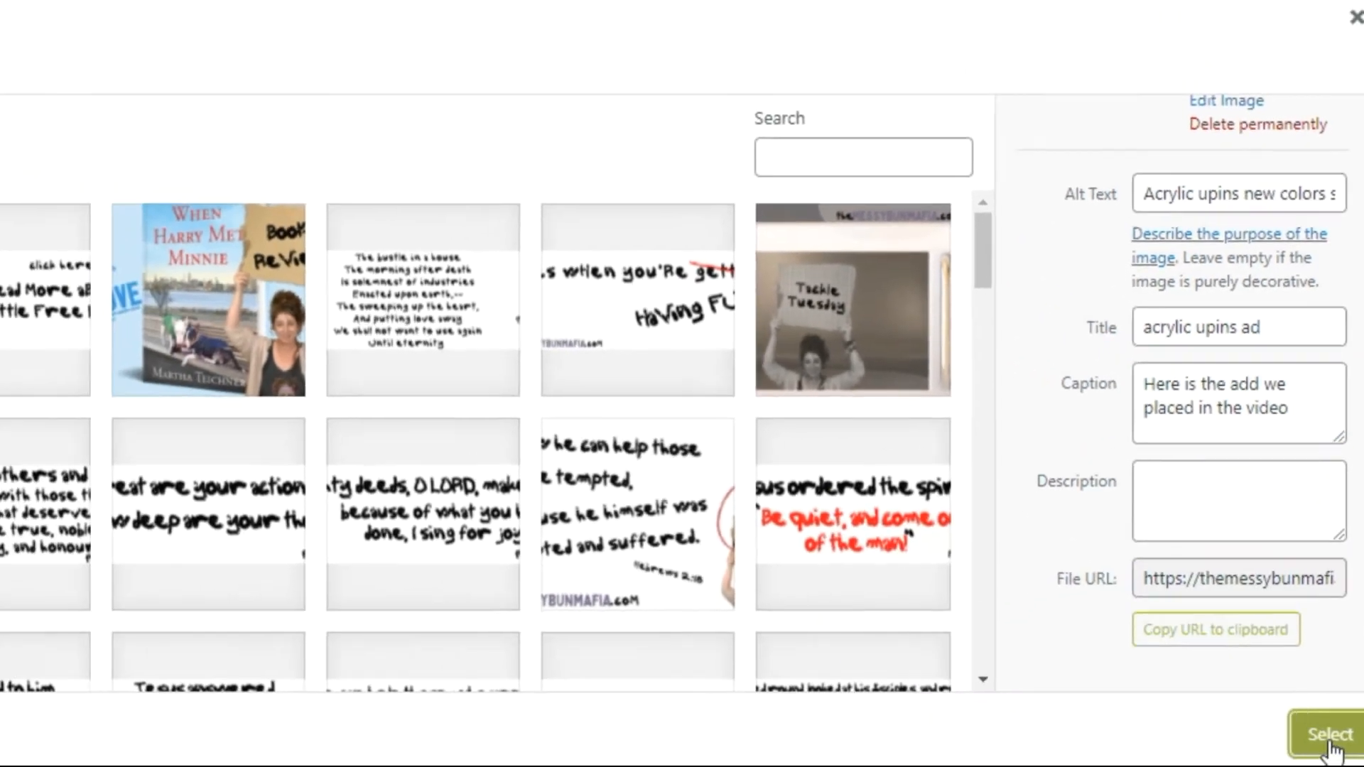
left_click(1300, 762)
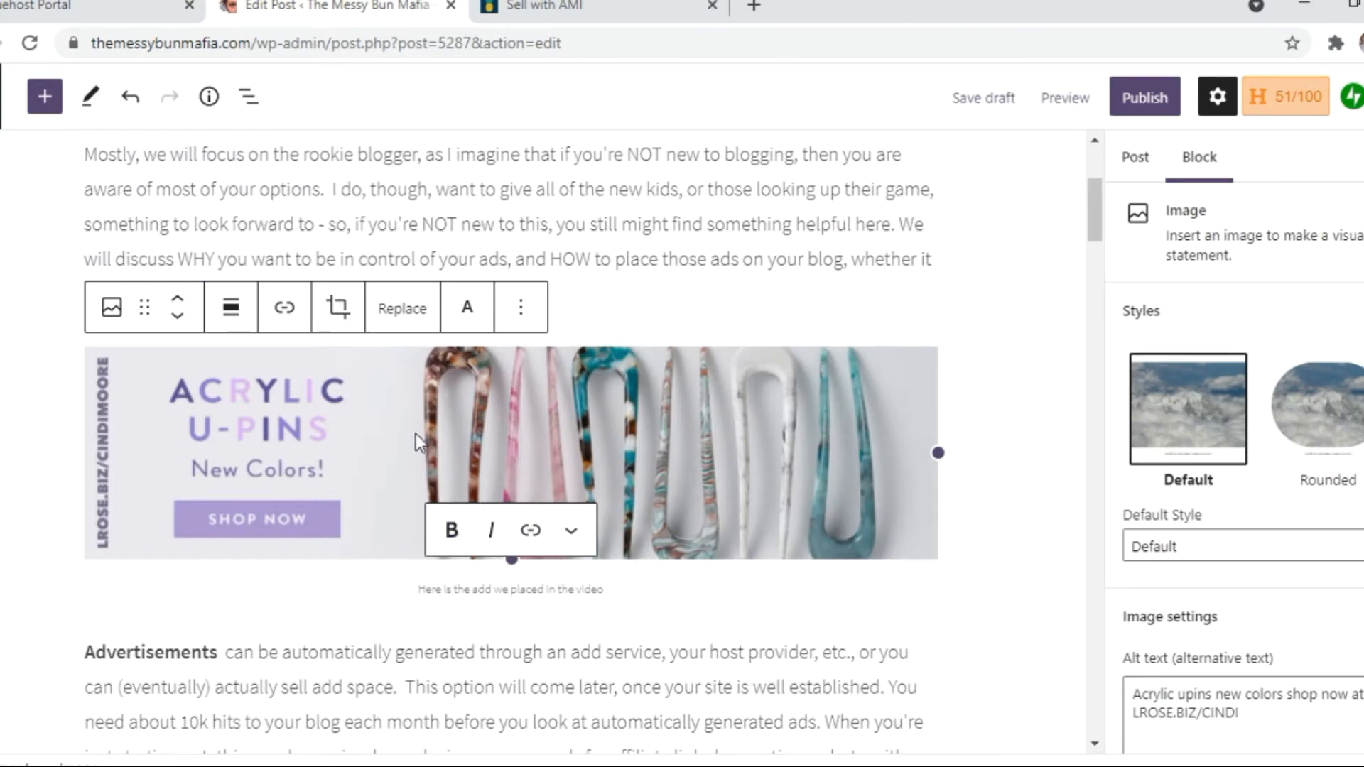
Step: Shrink the inserted banner to about three quarters of the text width and center it
left_click(417, 433)
left_click_drag(936, 455, 716, 427)
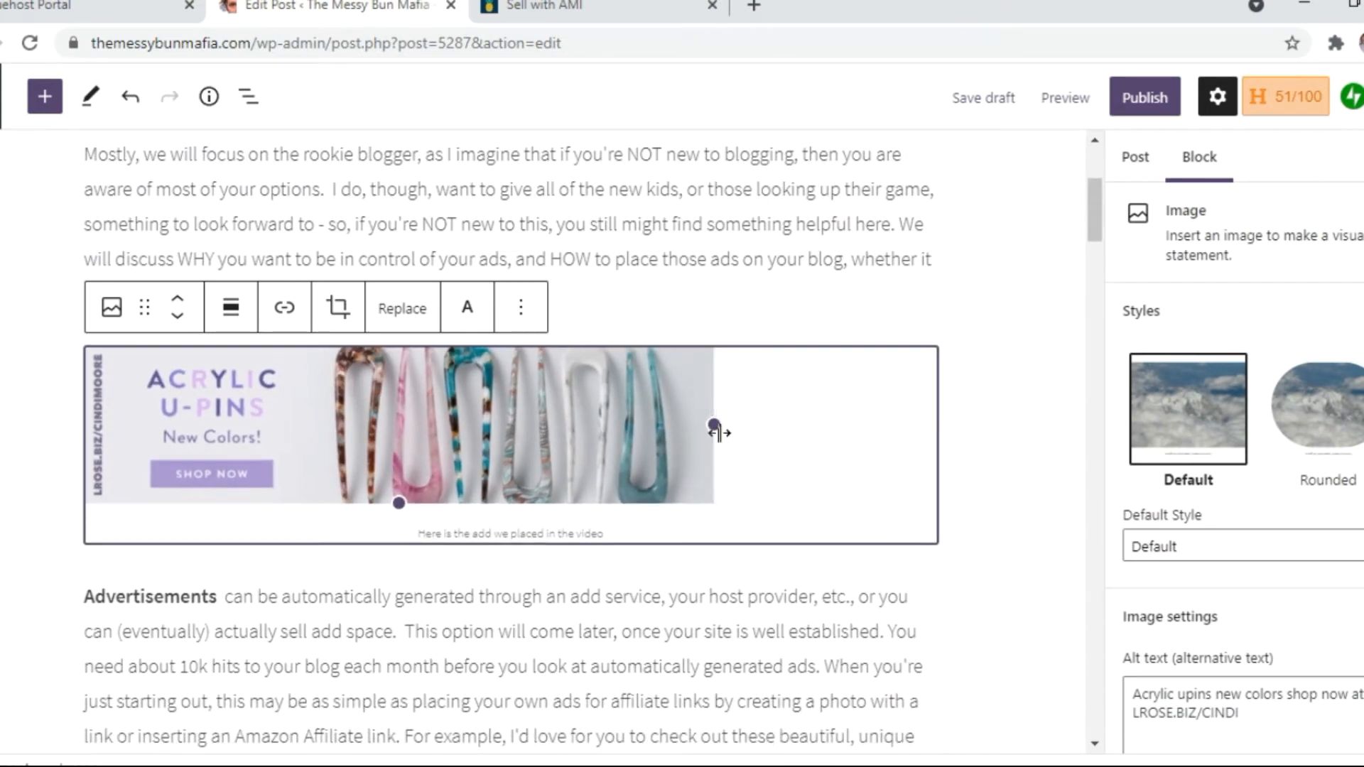
left_click(232, 313)
left_click(300, 421)
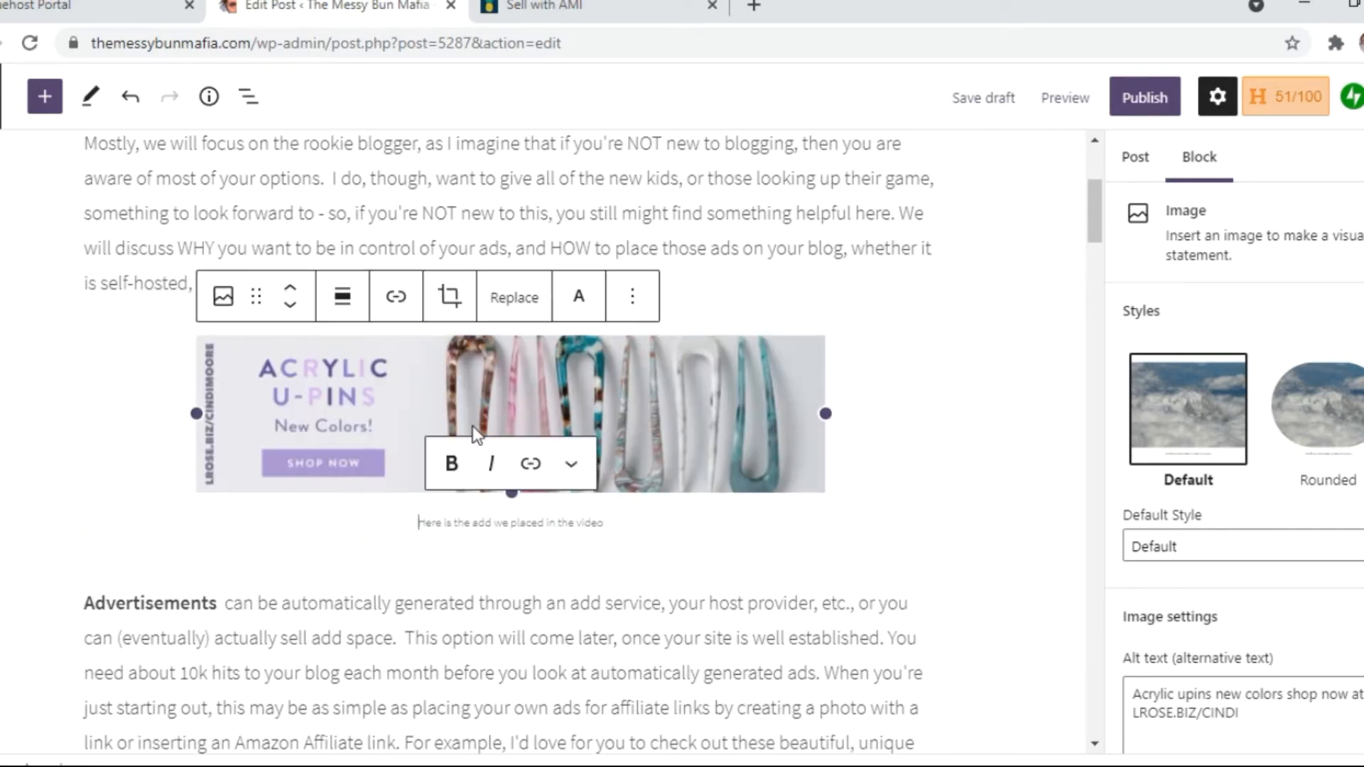
Step: Show the post in the Mobile preview and shrink the banner to fit the mobile column width
left_click(1064, 97)
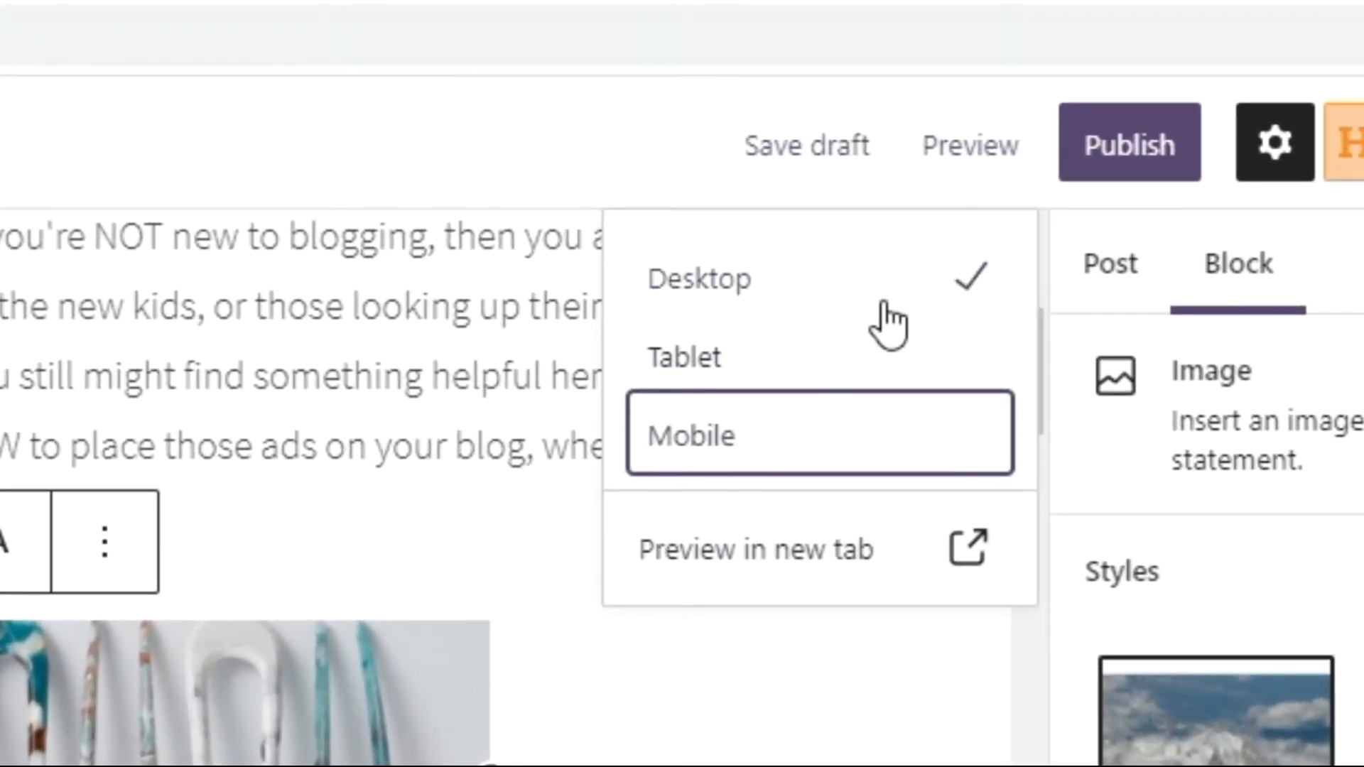
left_click(769, 460)
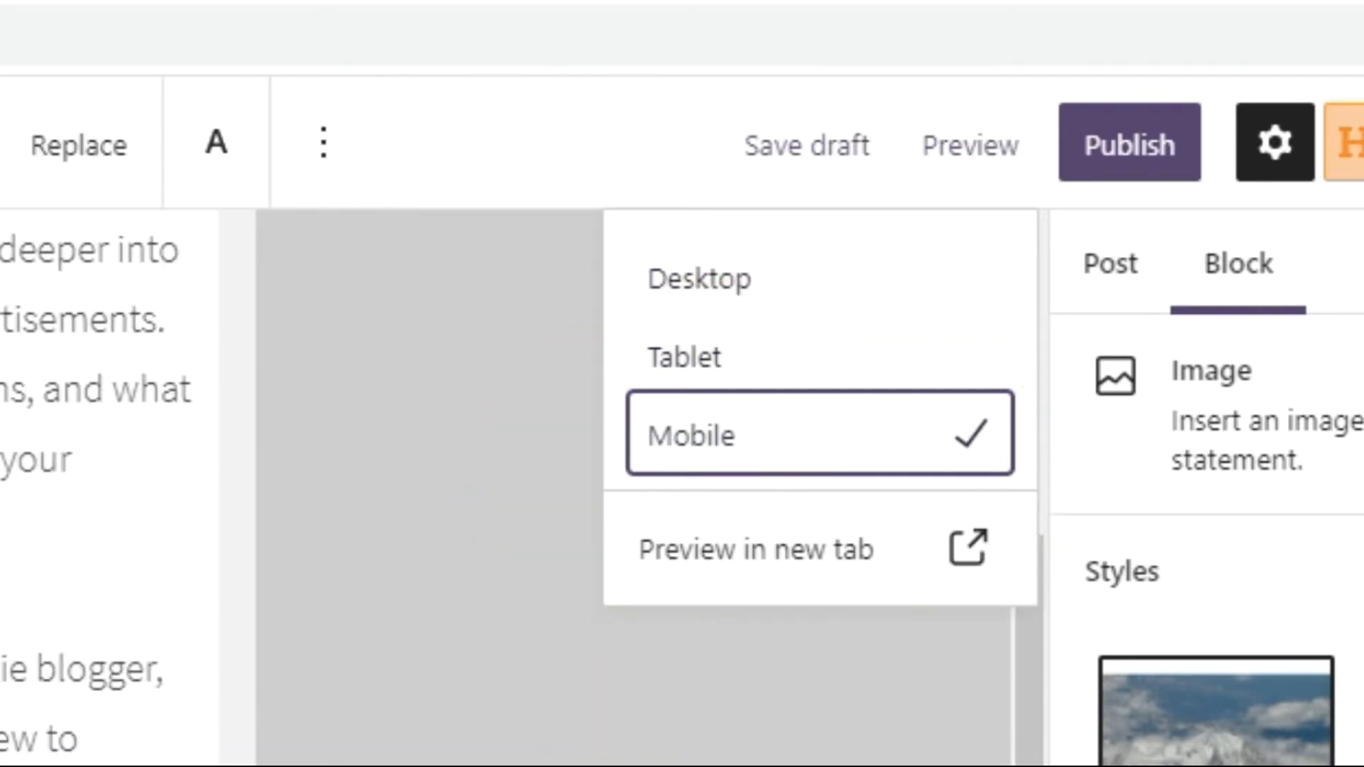
scroll(78, 718, "down", 6)
scroll(275, 573, "up", 2)
left_click(399, 464)
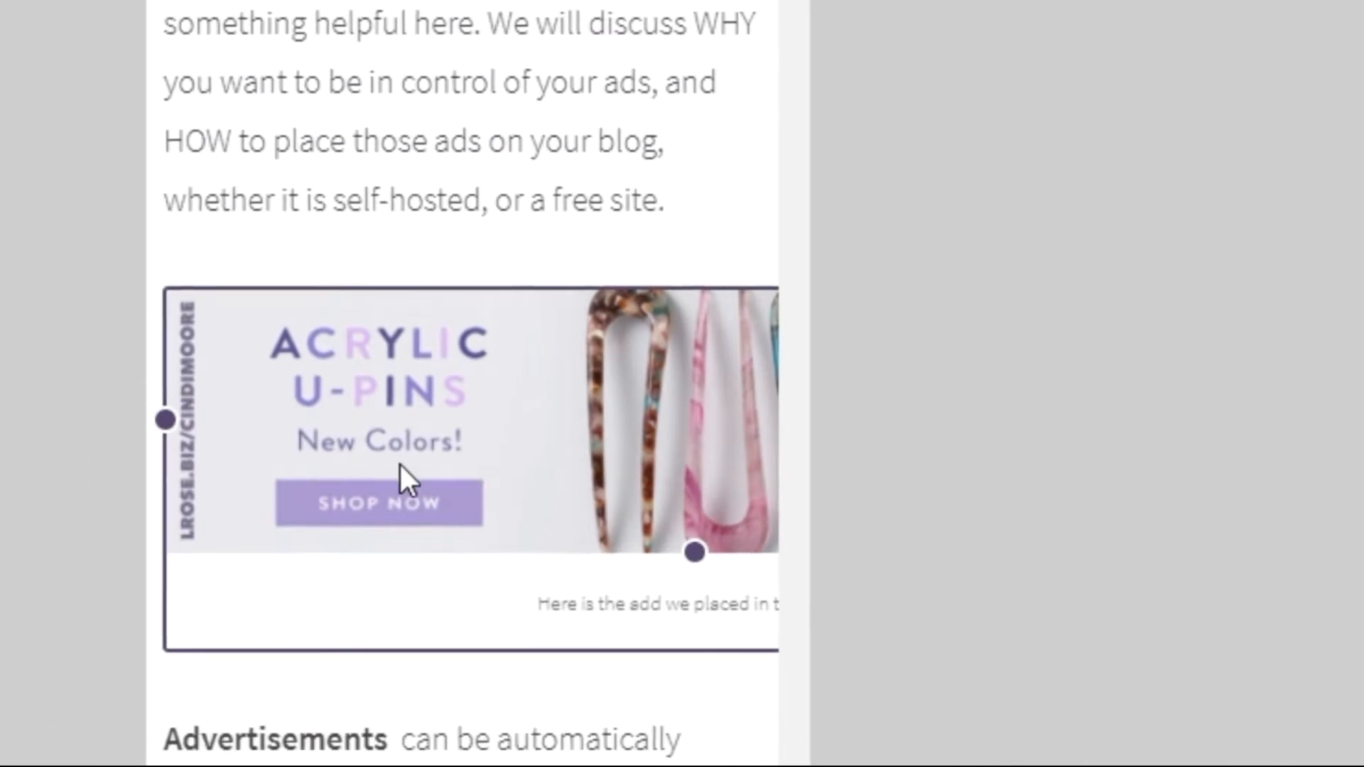
left_click_drag(165, 420, 564, 421)
left_click_drag(802, 288, 845, 286)
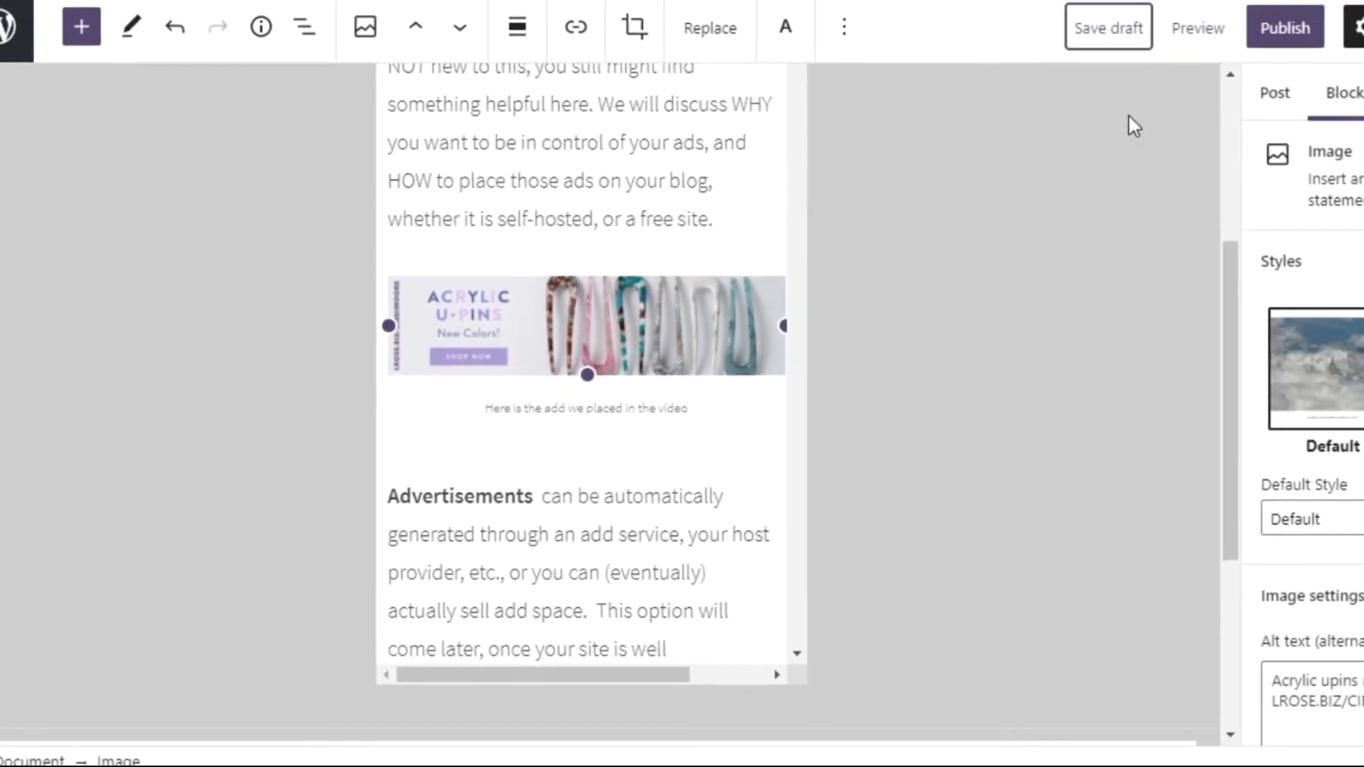
Step: Save the draft and return the post preview to Desktop
left_click(1137, 37)
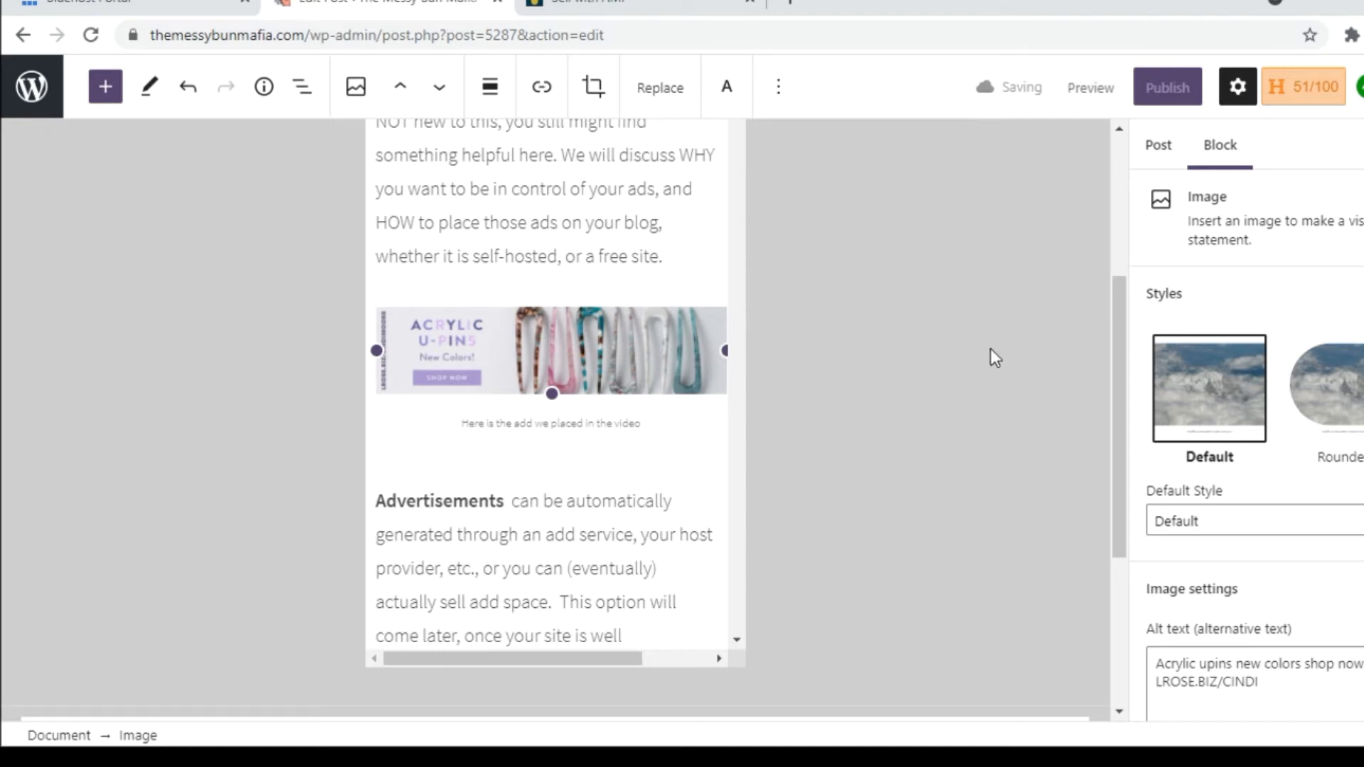
left_click(1091, 89)
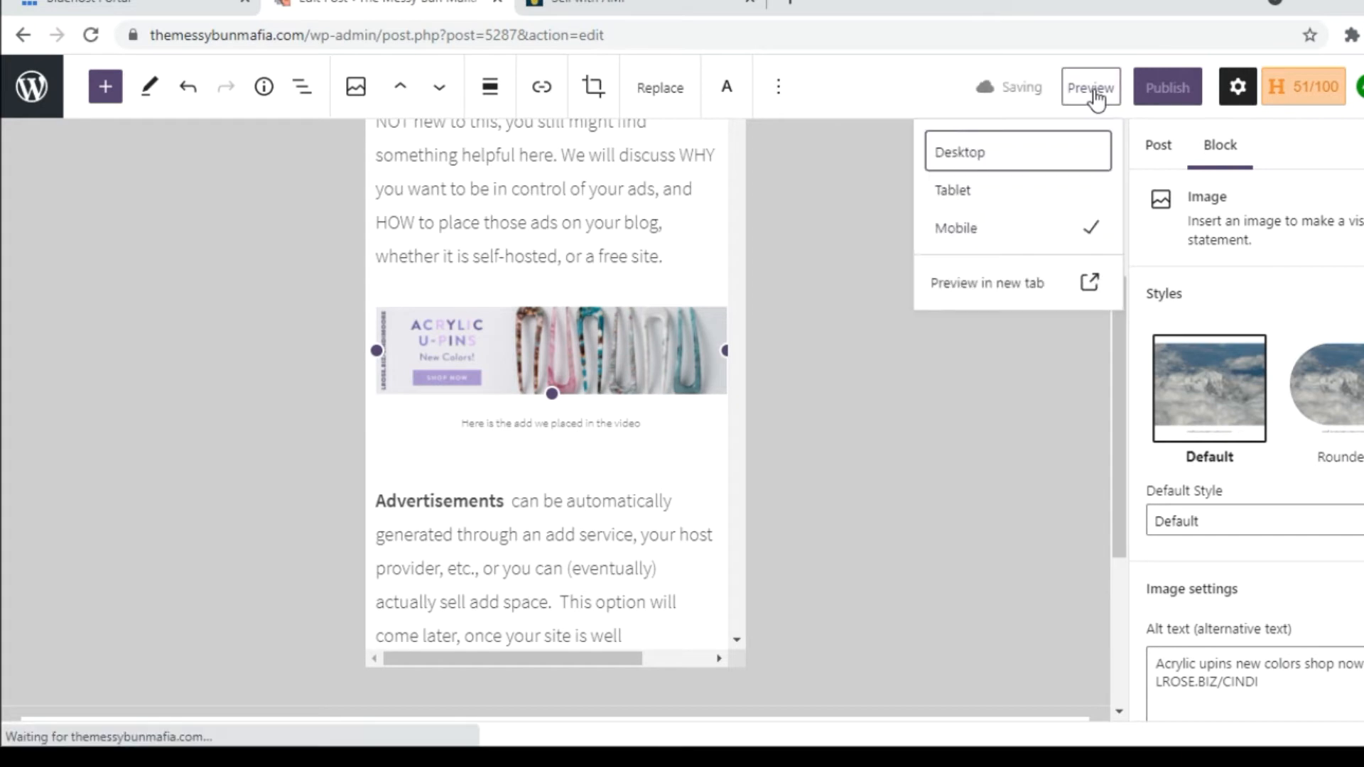
left_click(986, 154)
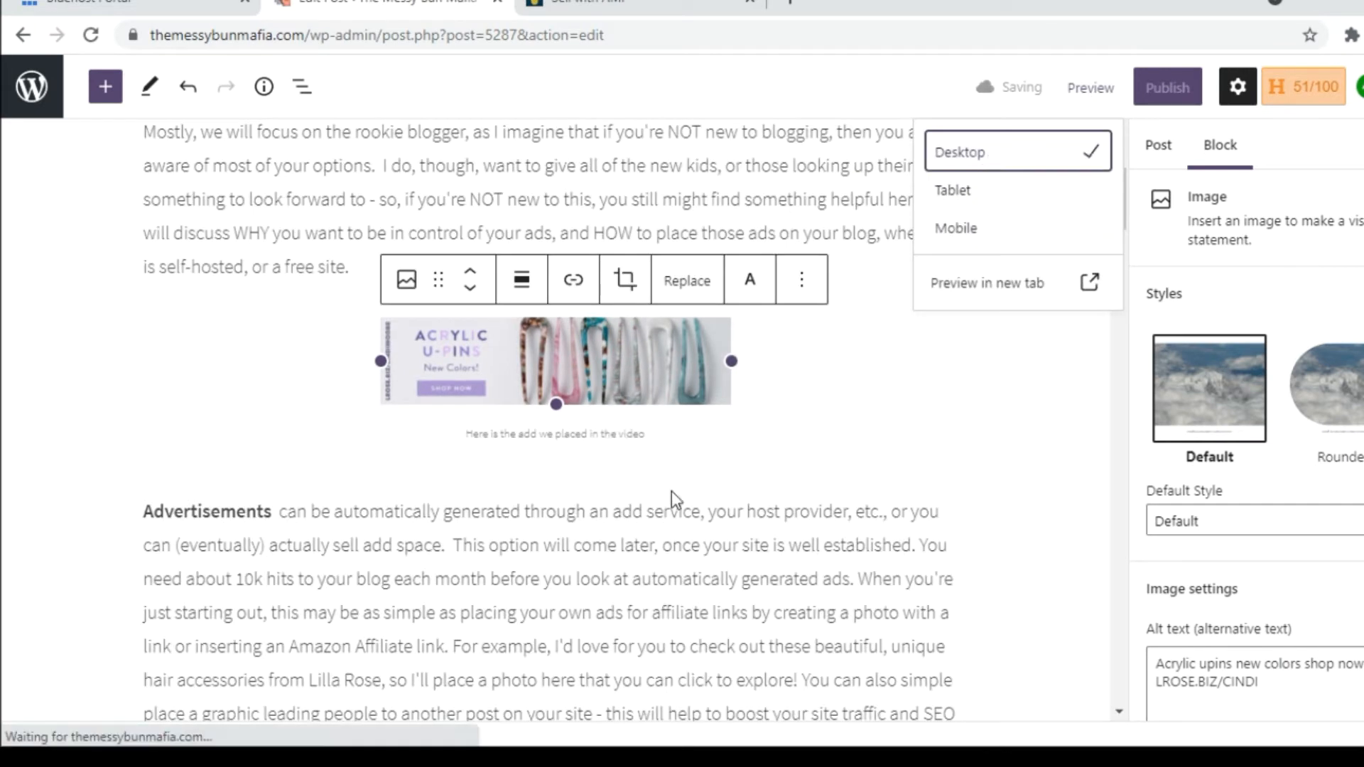
left_click(912, 456)
Step: Start adding a link to the banner image and copy the web address of the Acrylic U-Pins shop page
left_click(535, 373)
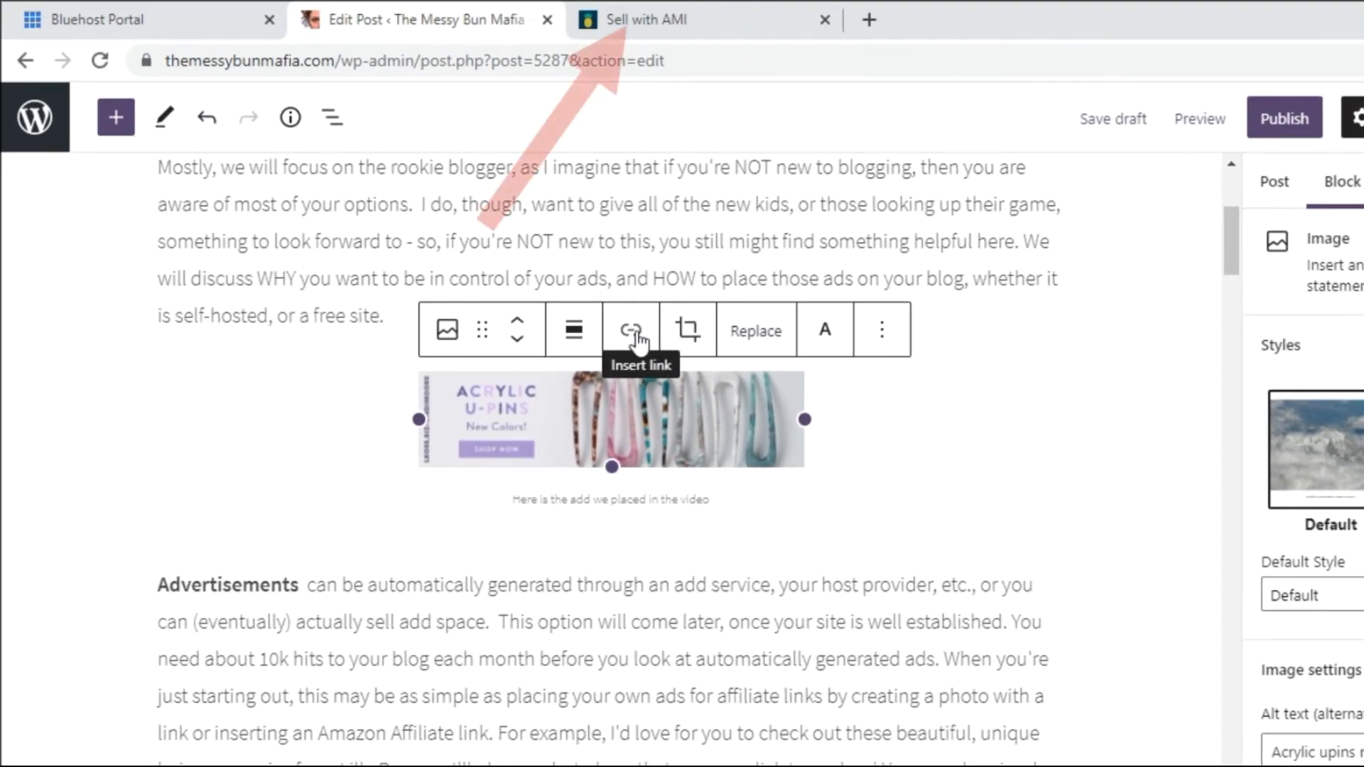
left_click(636, 334)
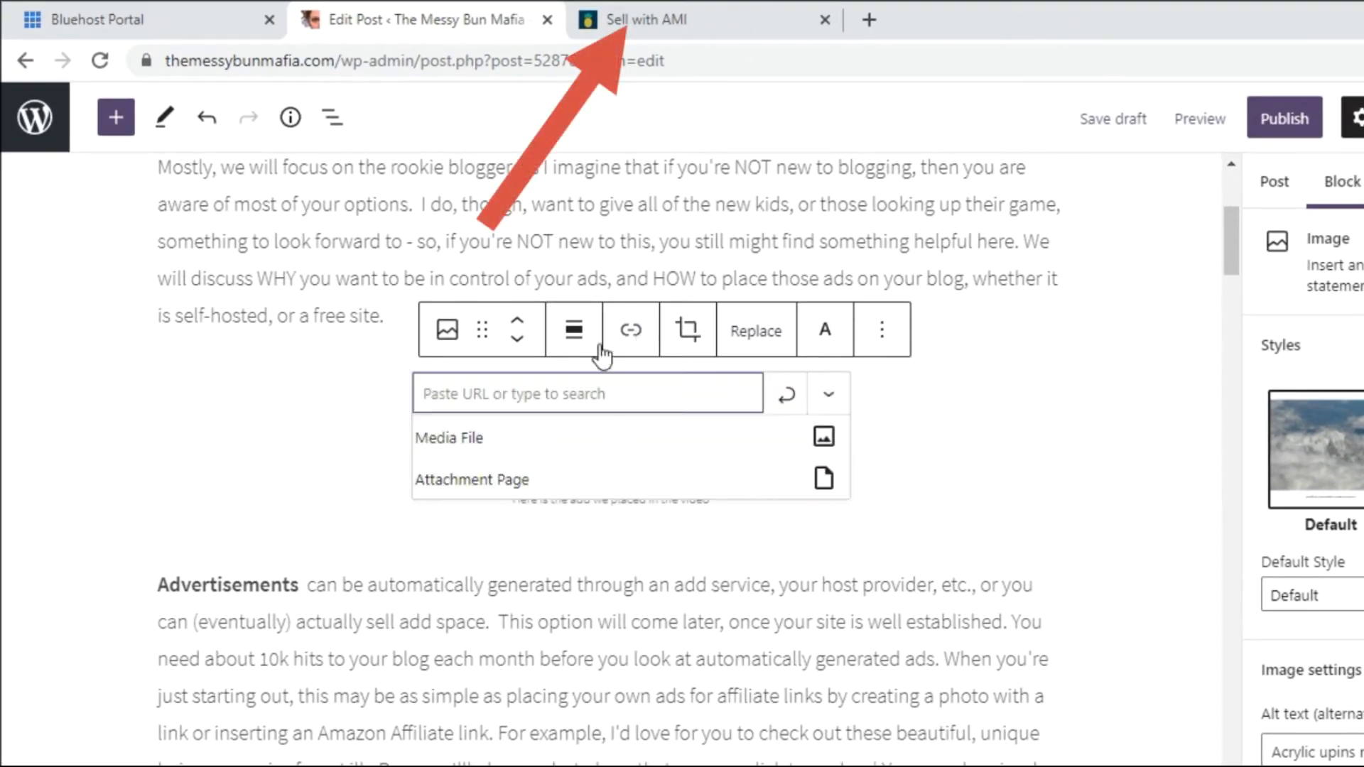
left_click(708, 30)
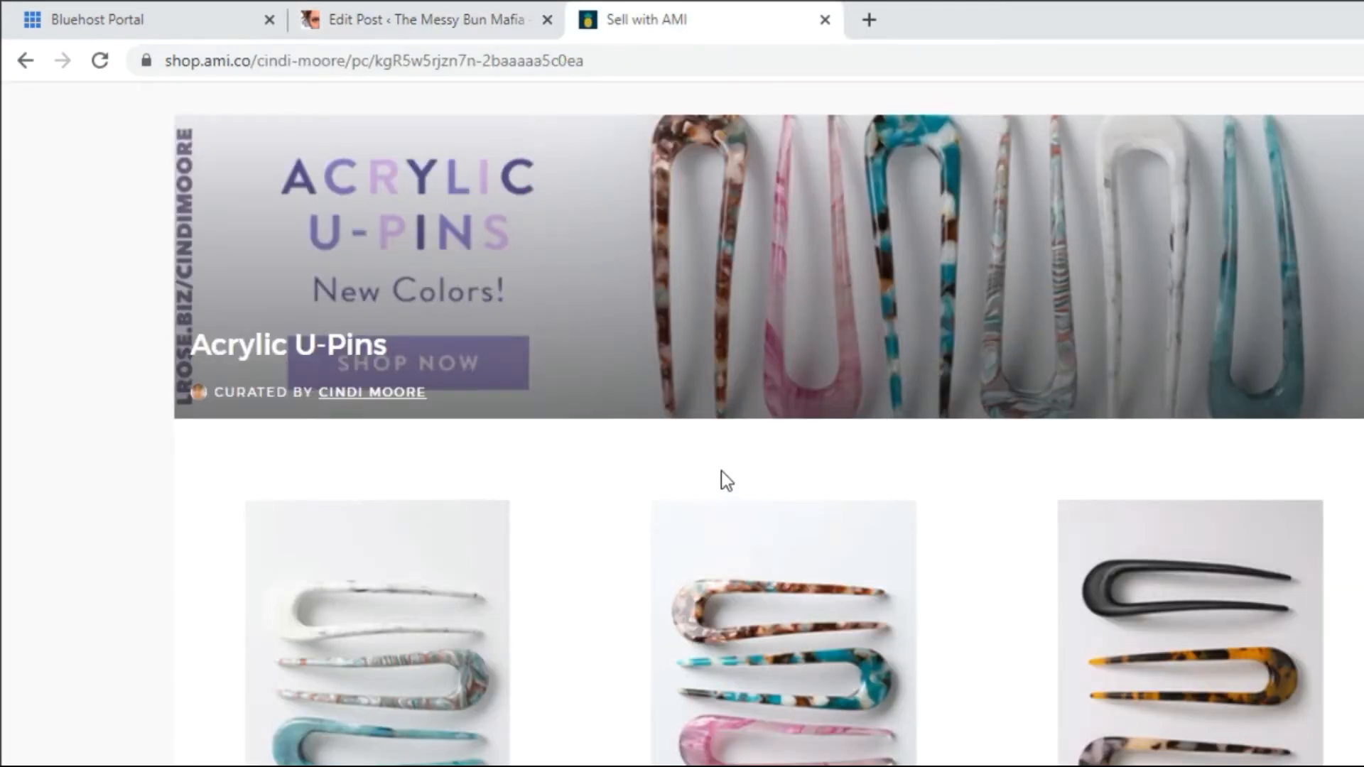
scroll(635, 416, "down", 3)
scroll(1030, 429, "down", 5)
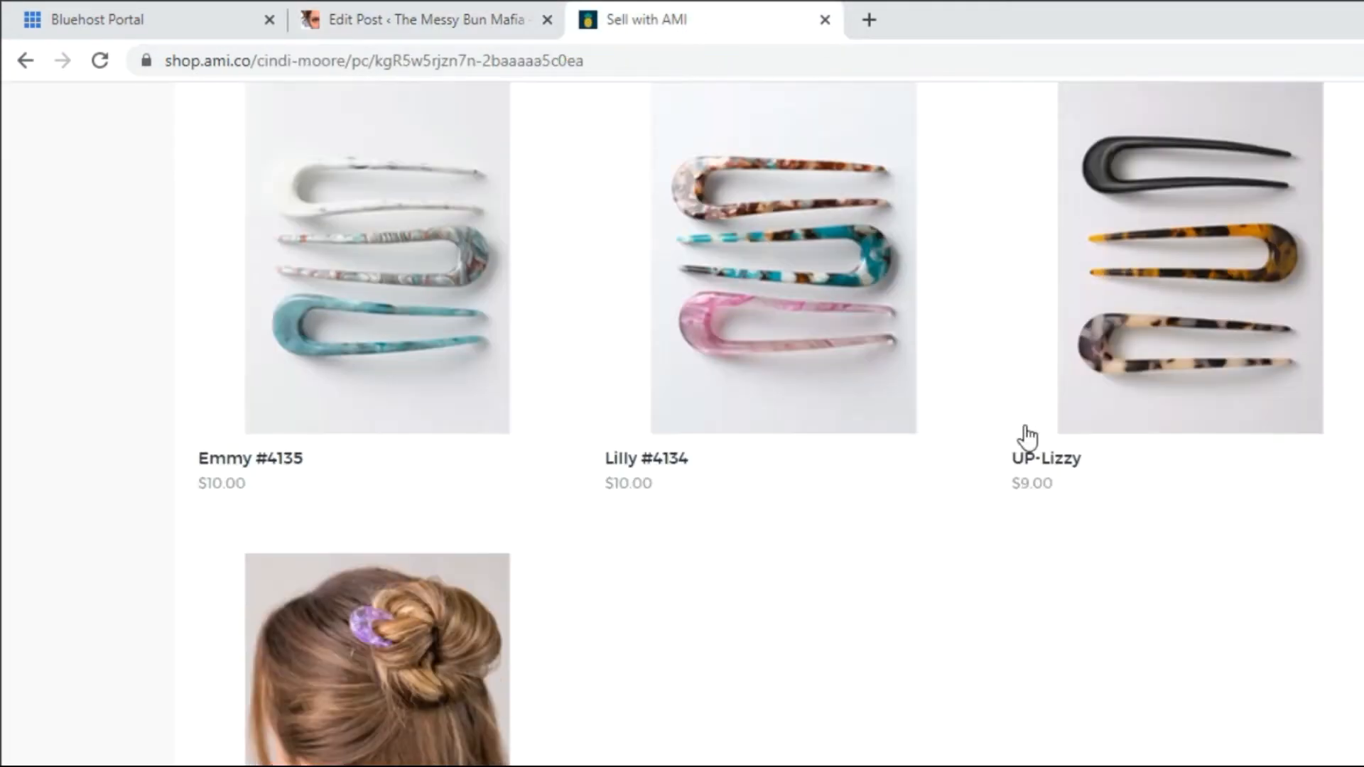
scroll(758, 476, "down", 2)
scroll(673, 607, "up", 5)
scroll(615, 623, "down", 5)
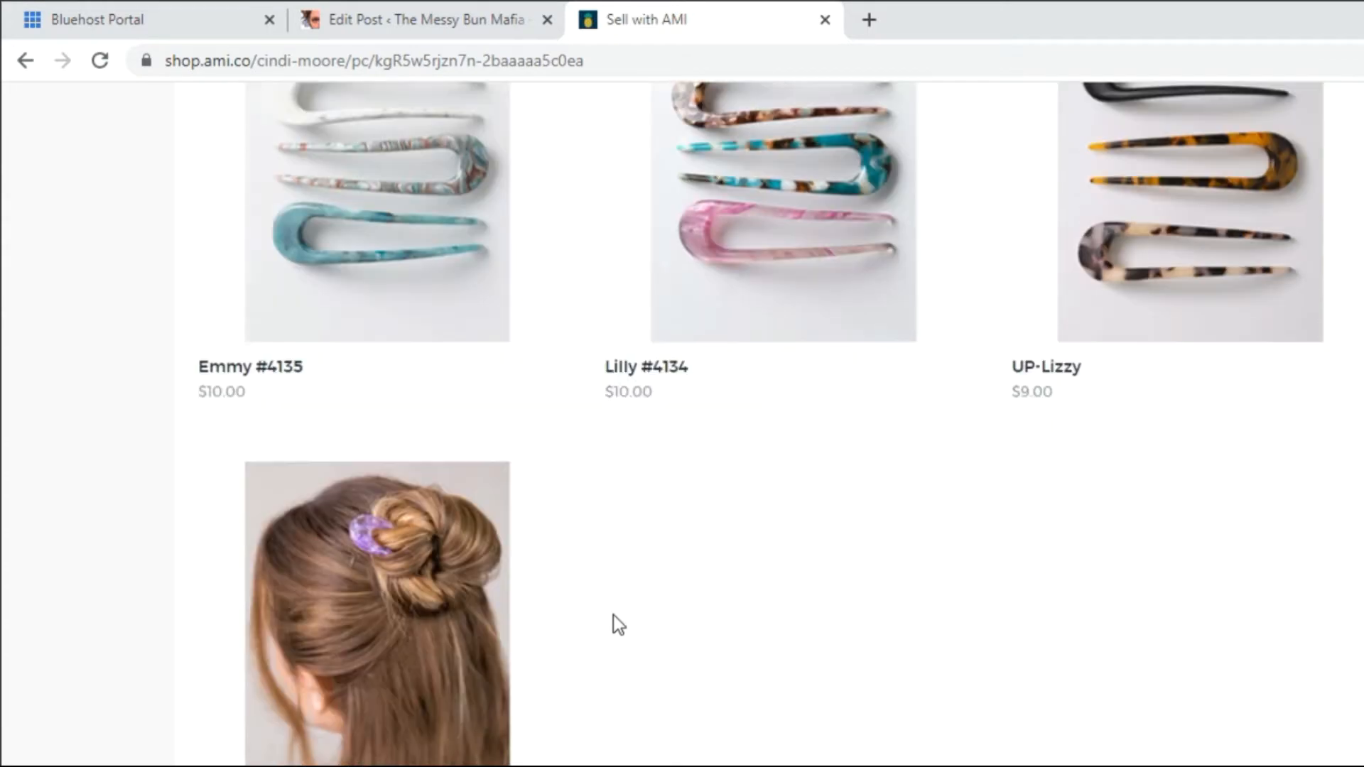
scroll(615, 618, "up", 10)
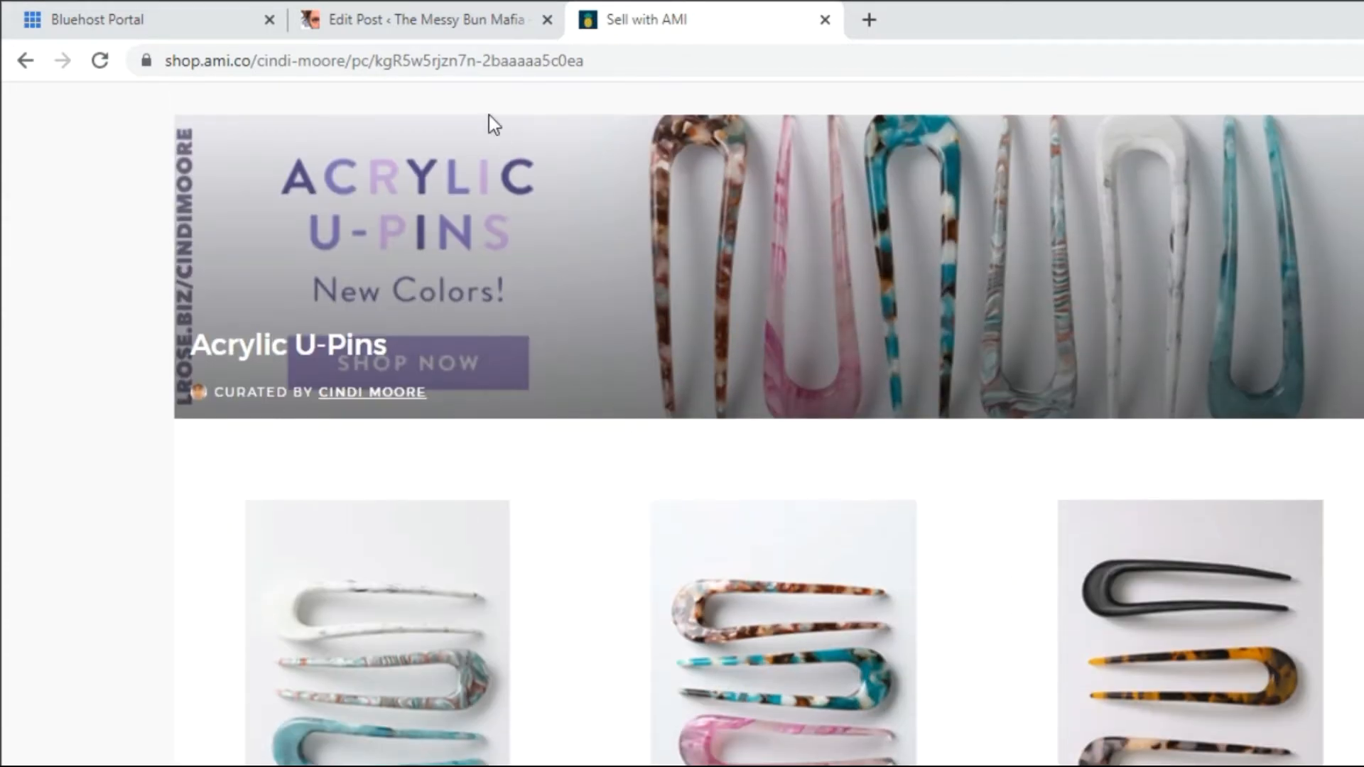
left_click(471, 63)
right_click(469, 61)
left_click(590, 186)
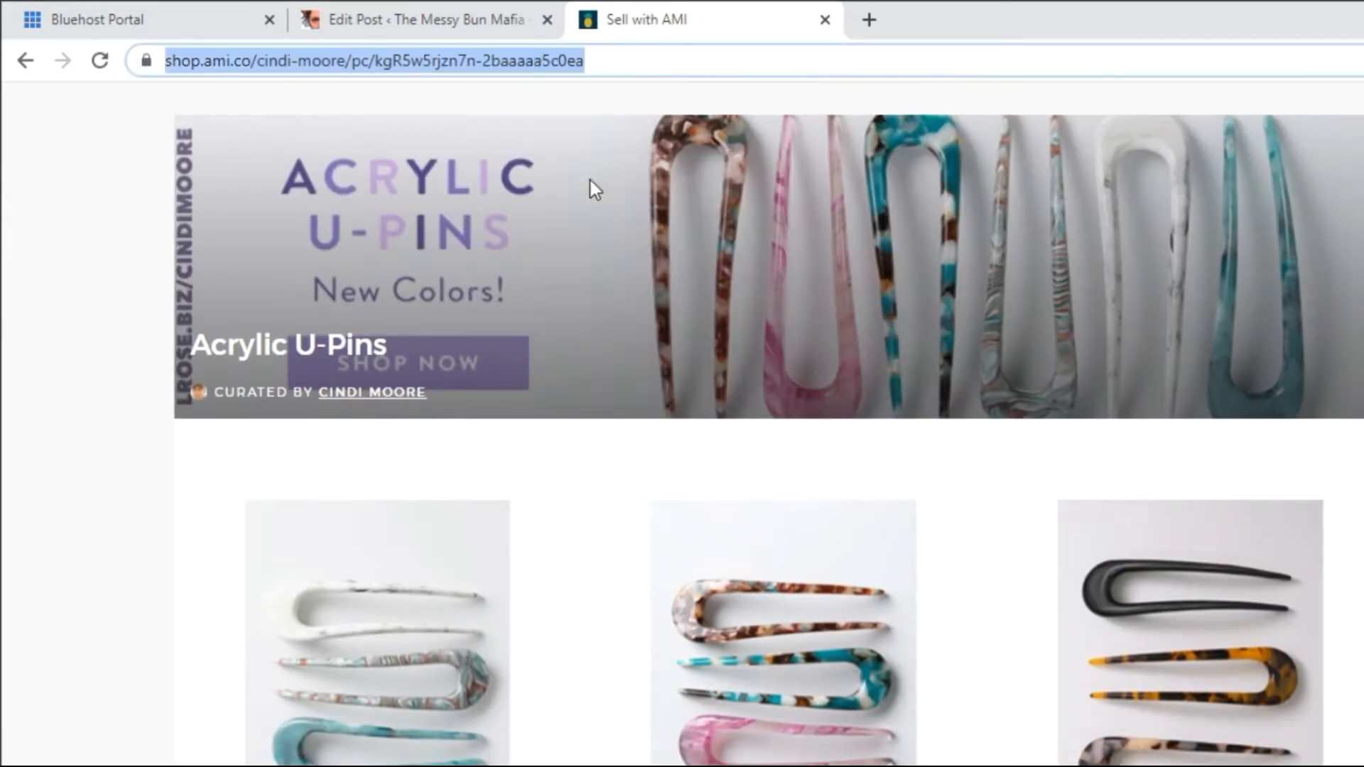
Step: Paste the copied shop page address as the banner's link, set it to open in a new tab, and apply it
left_click(417, 35)
right_click(570, 353)
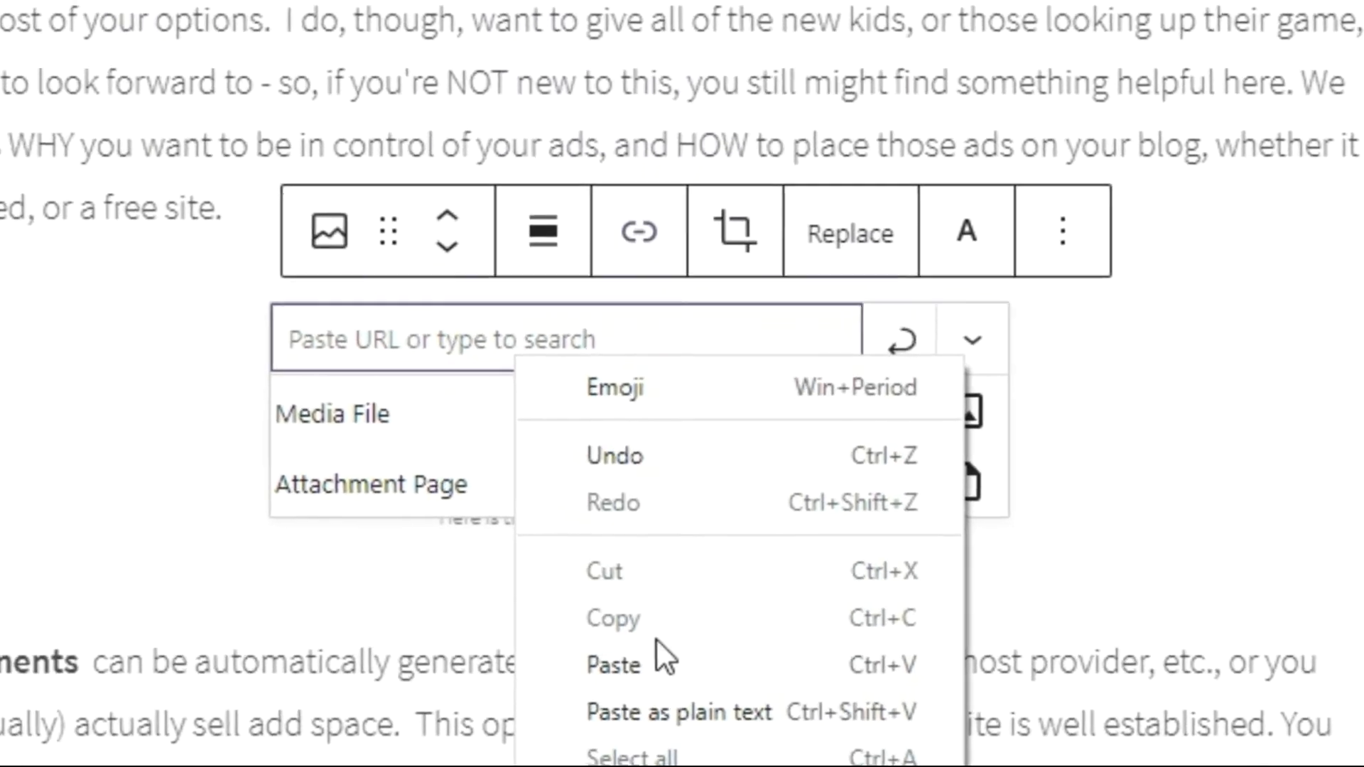
left_click(625, 663)
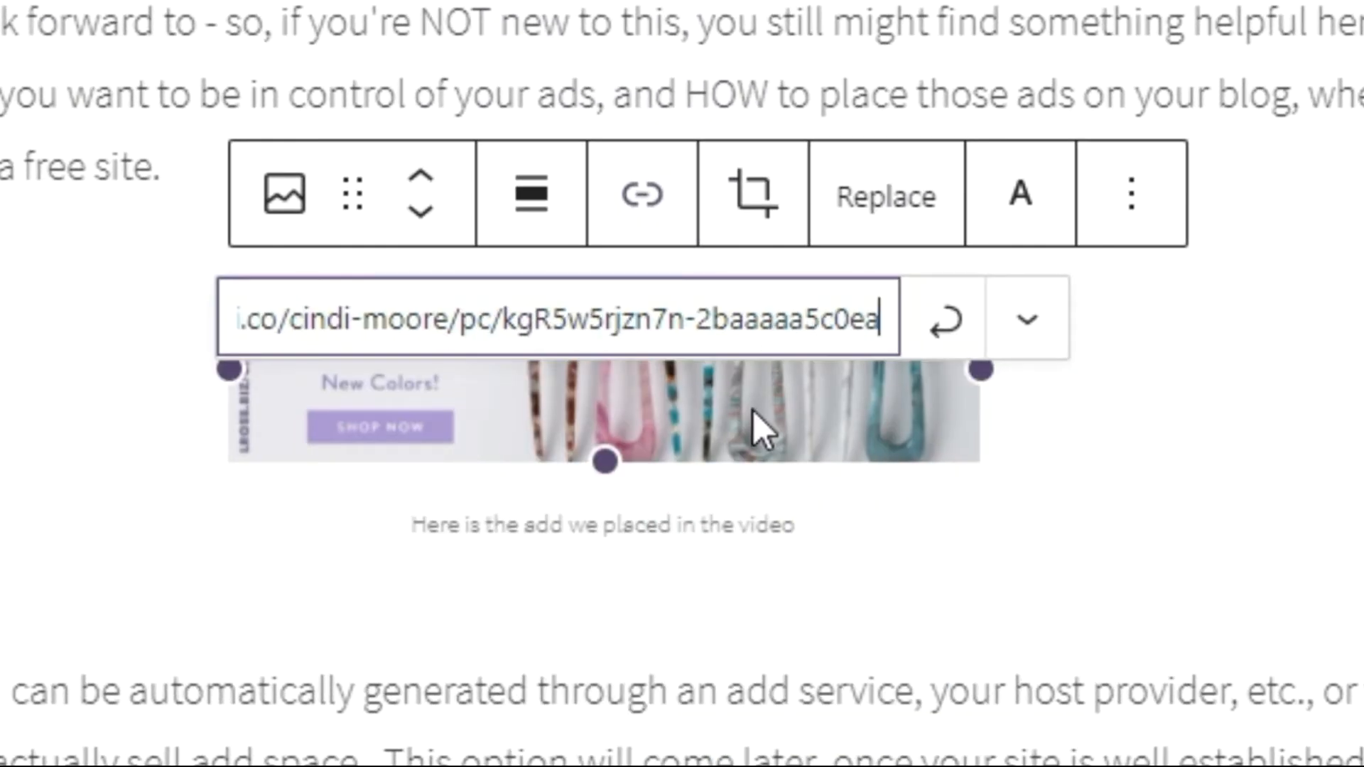
left_click(1027, 319)
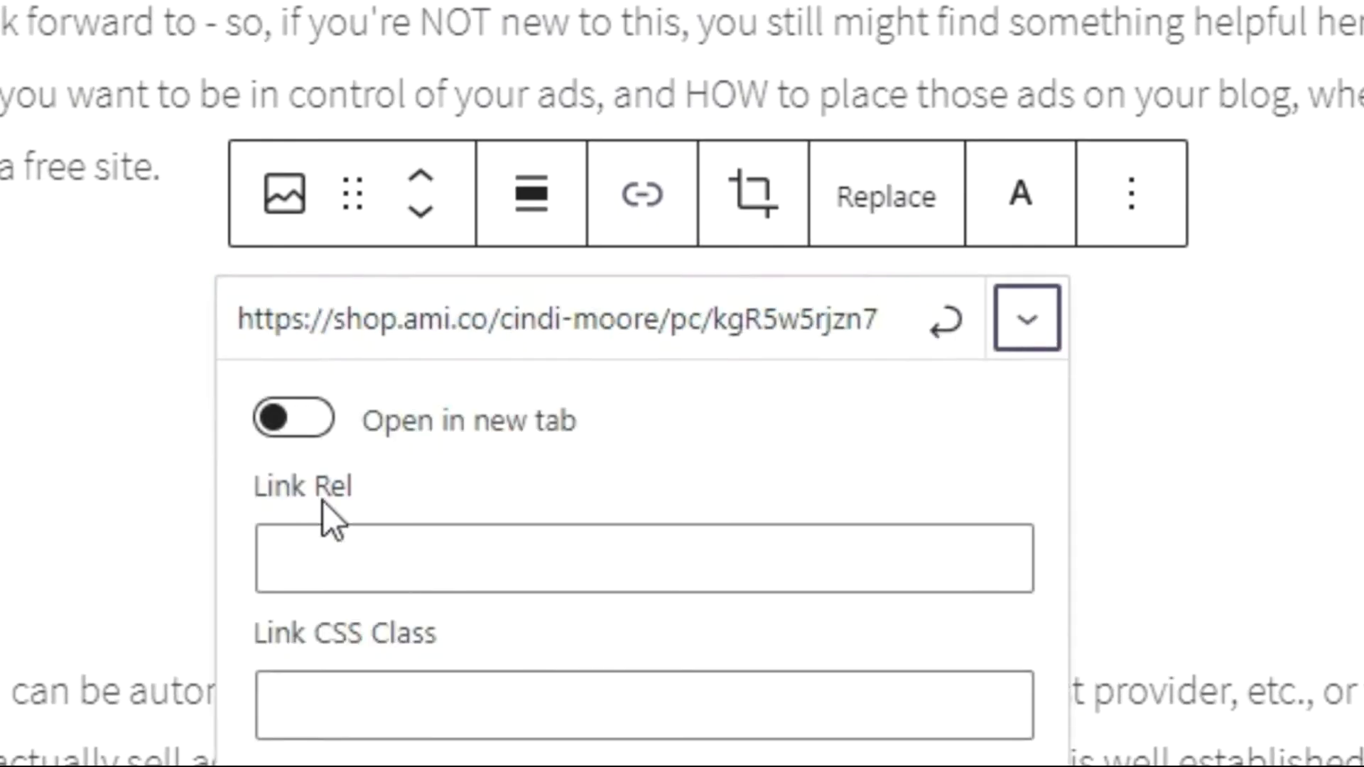
left_click(298, 420)
left_click(946, 321)
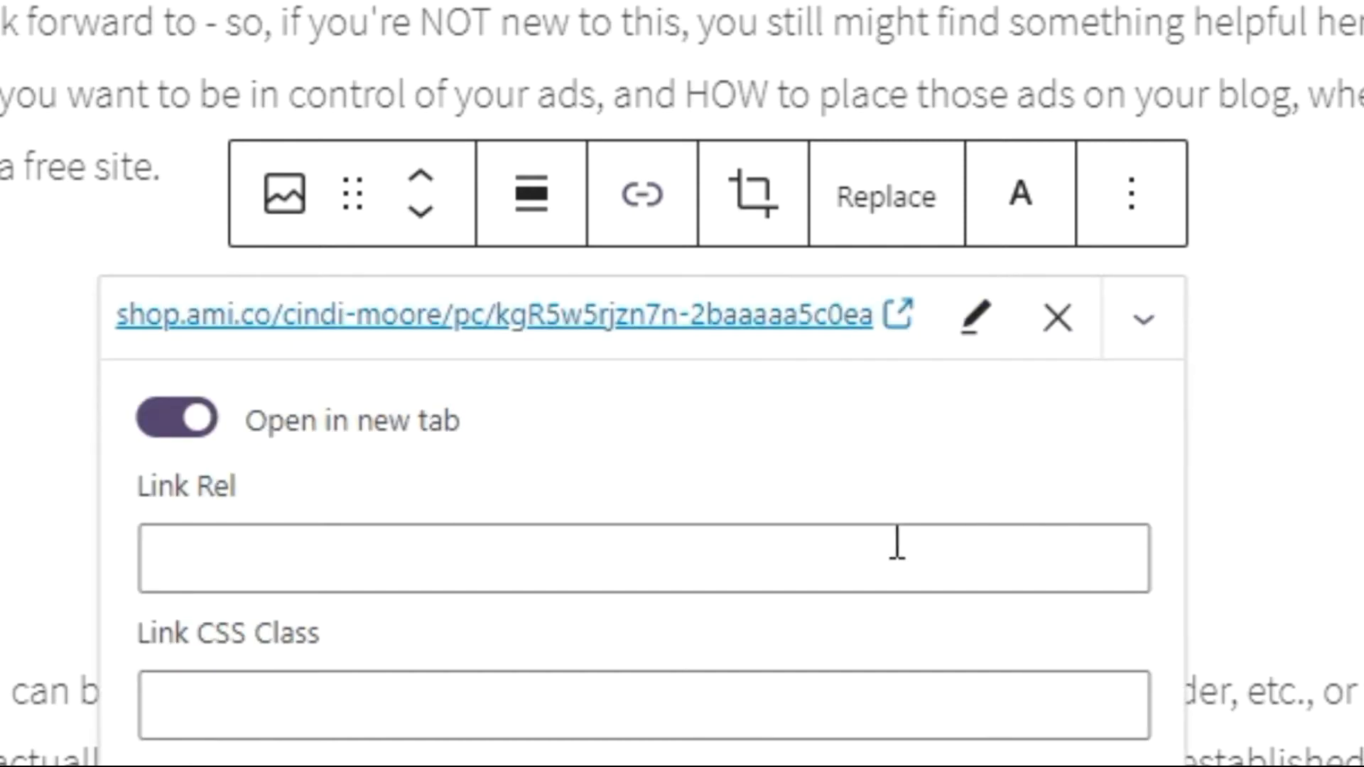
left_click(973, 318)
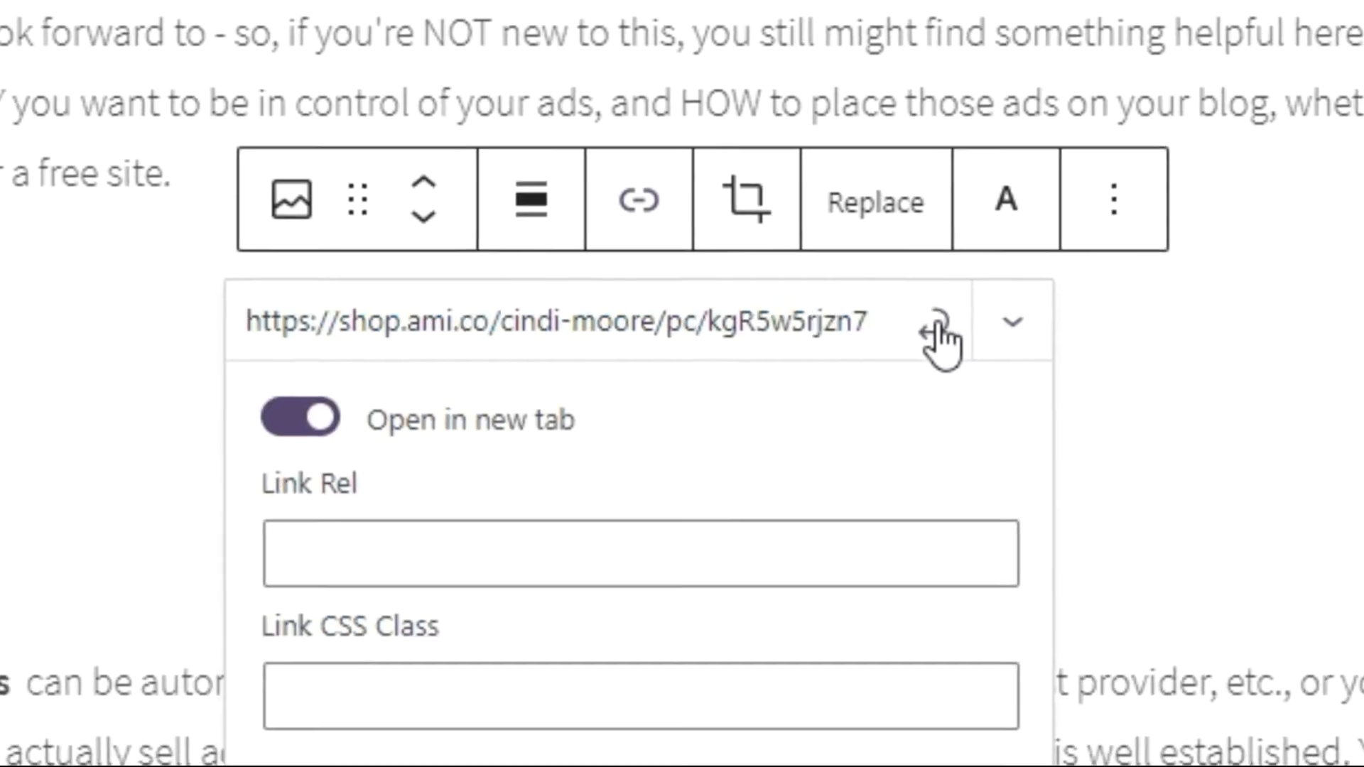
left_click(938, 329)
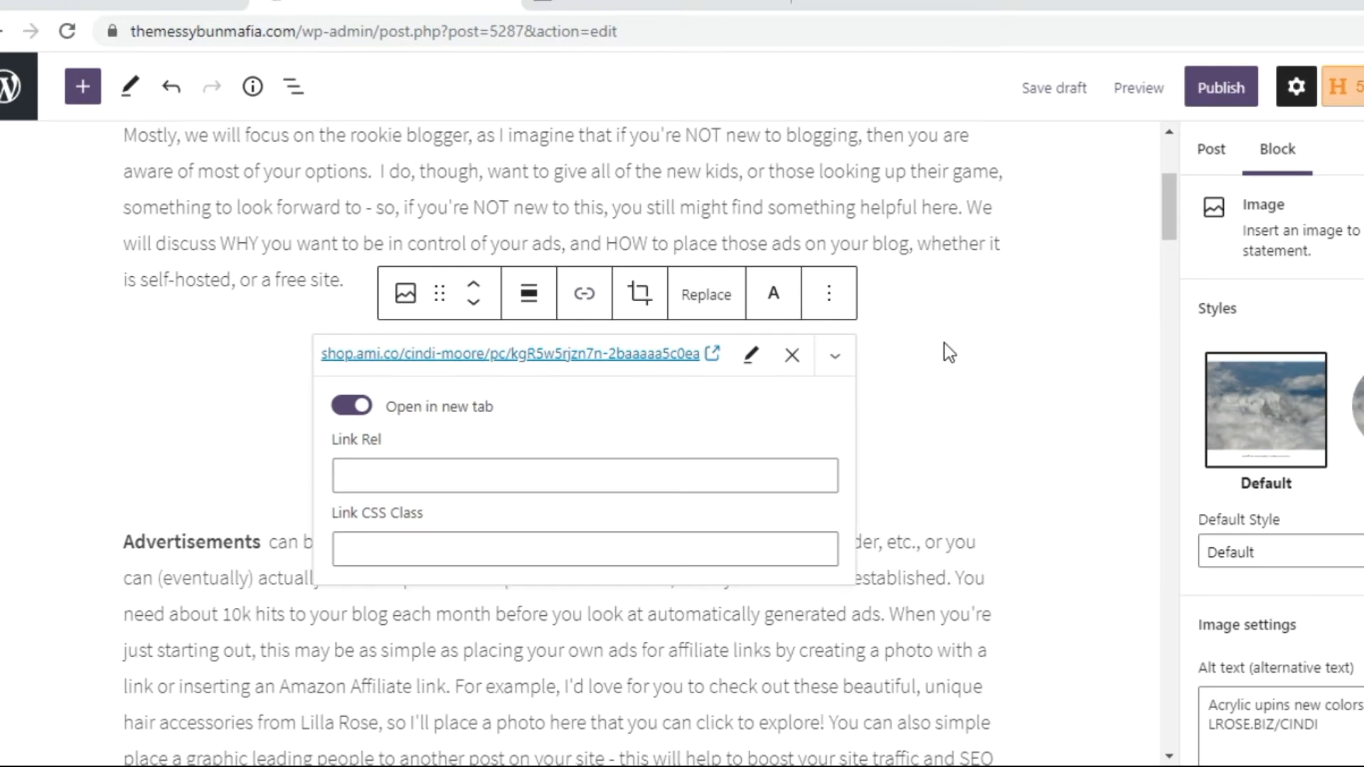
Step: Deselect the banner, then reopen its link settings to check the linked address
left_click(915, 264)
left_click(935, 286)
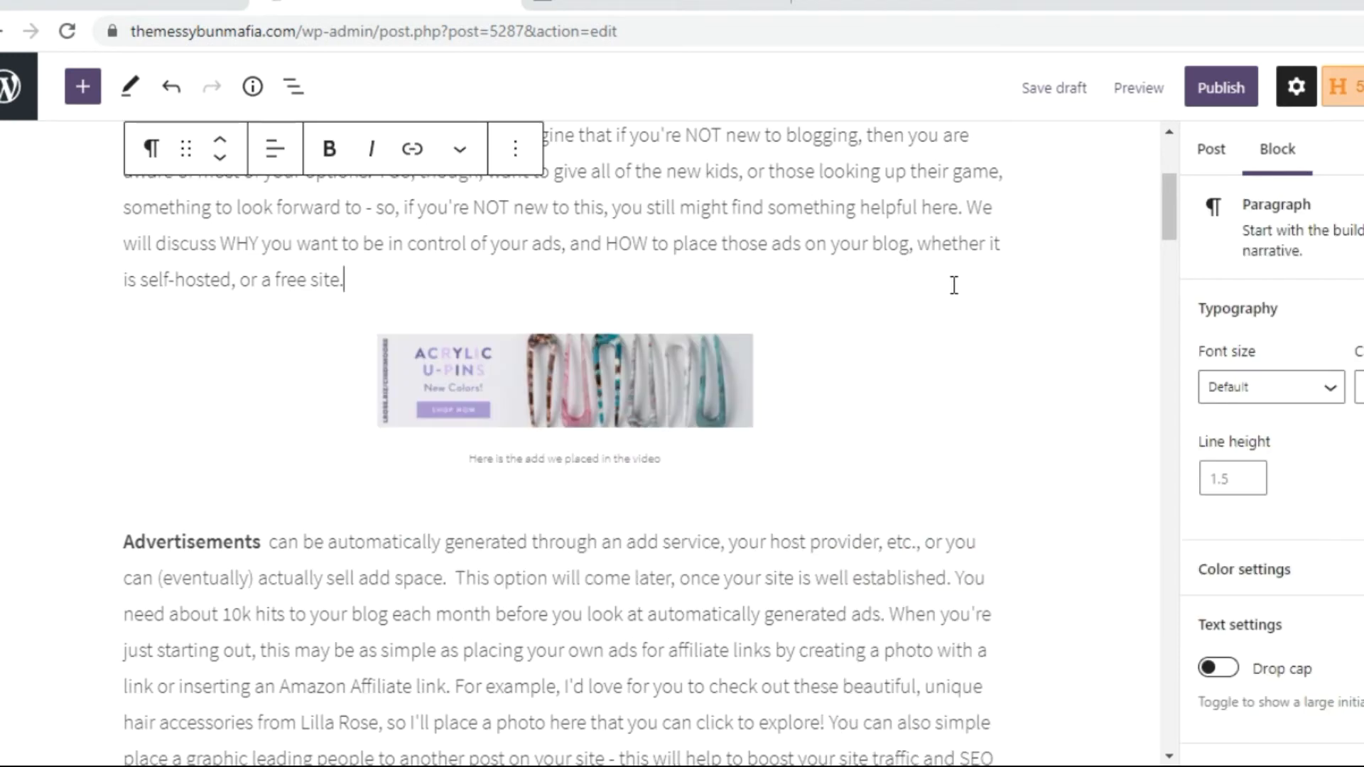
left_click(608, 387)
left_click(585, 304)
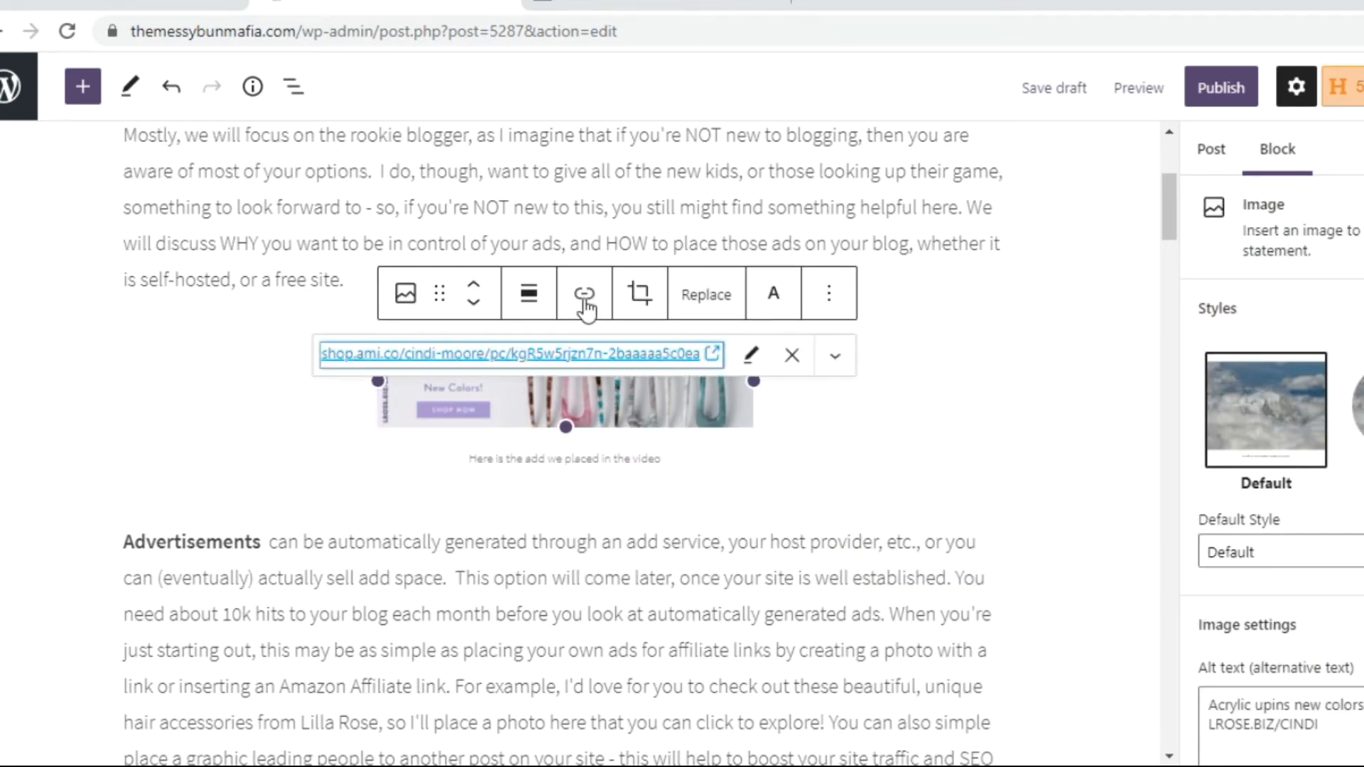
left_click(585, 304)
left_click(585, 304)
left_click(890, 460)
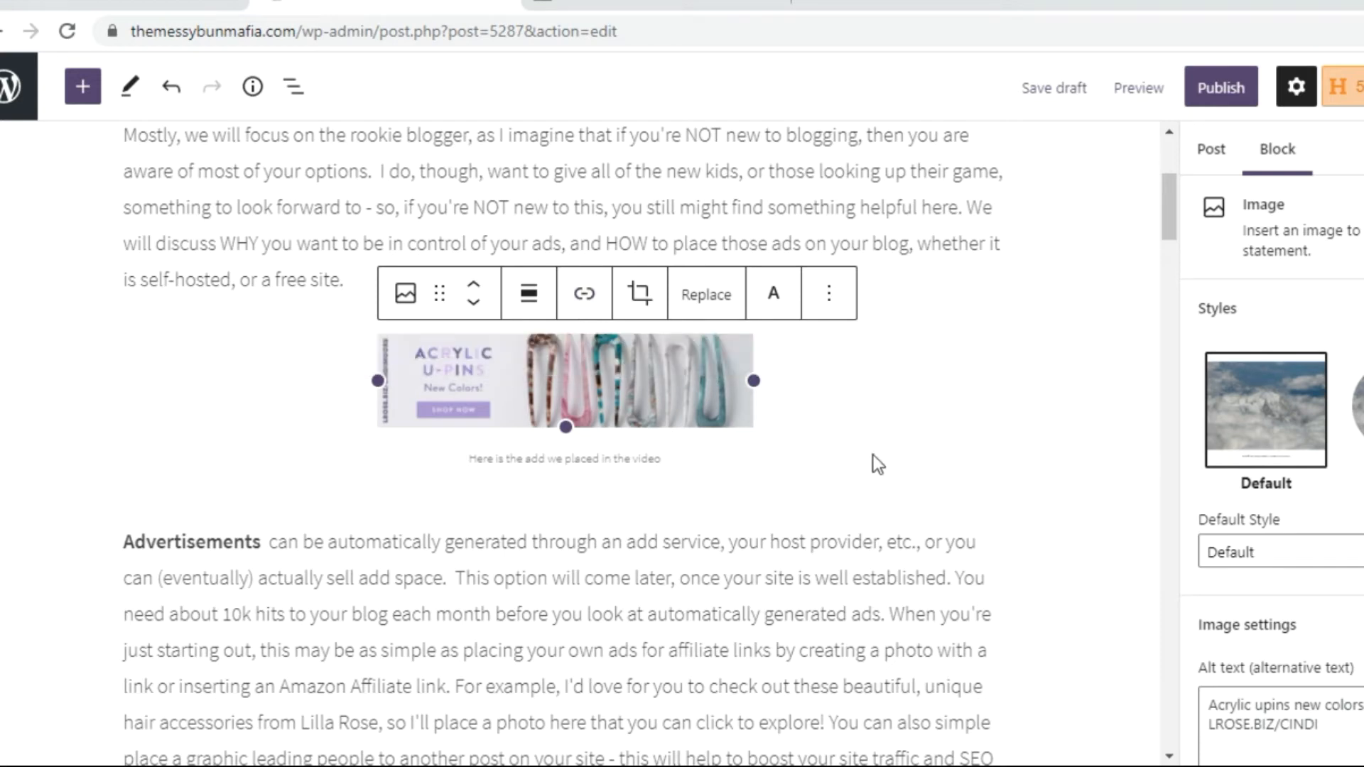
Step: Format the banner's entire caption as bold and italic
left_click(652, 462)
left_click_drag(657, 461, 469, 460)
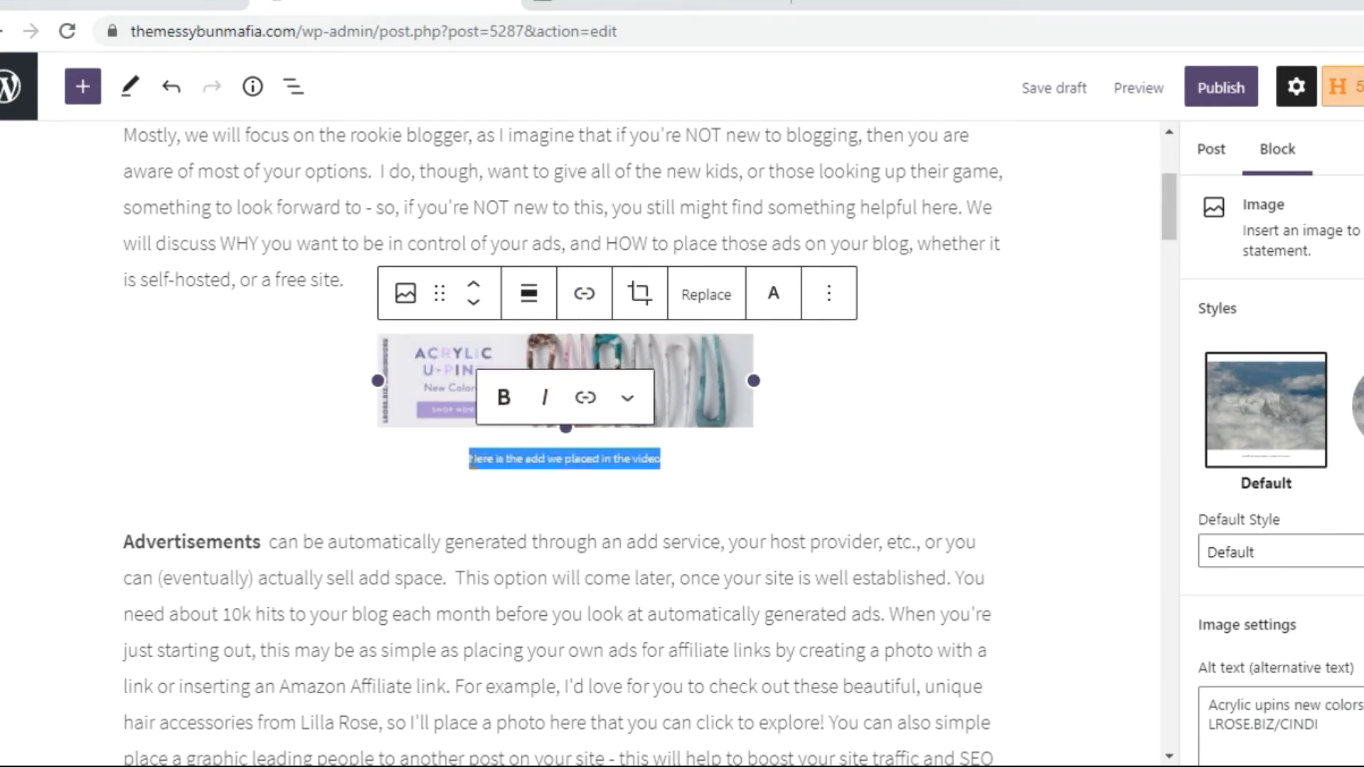
left_click(502, 405)
left_click(543, 398)
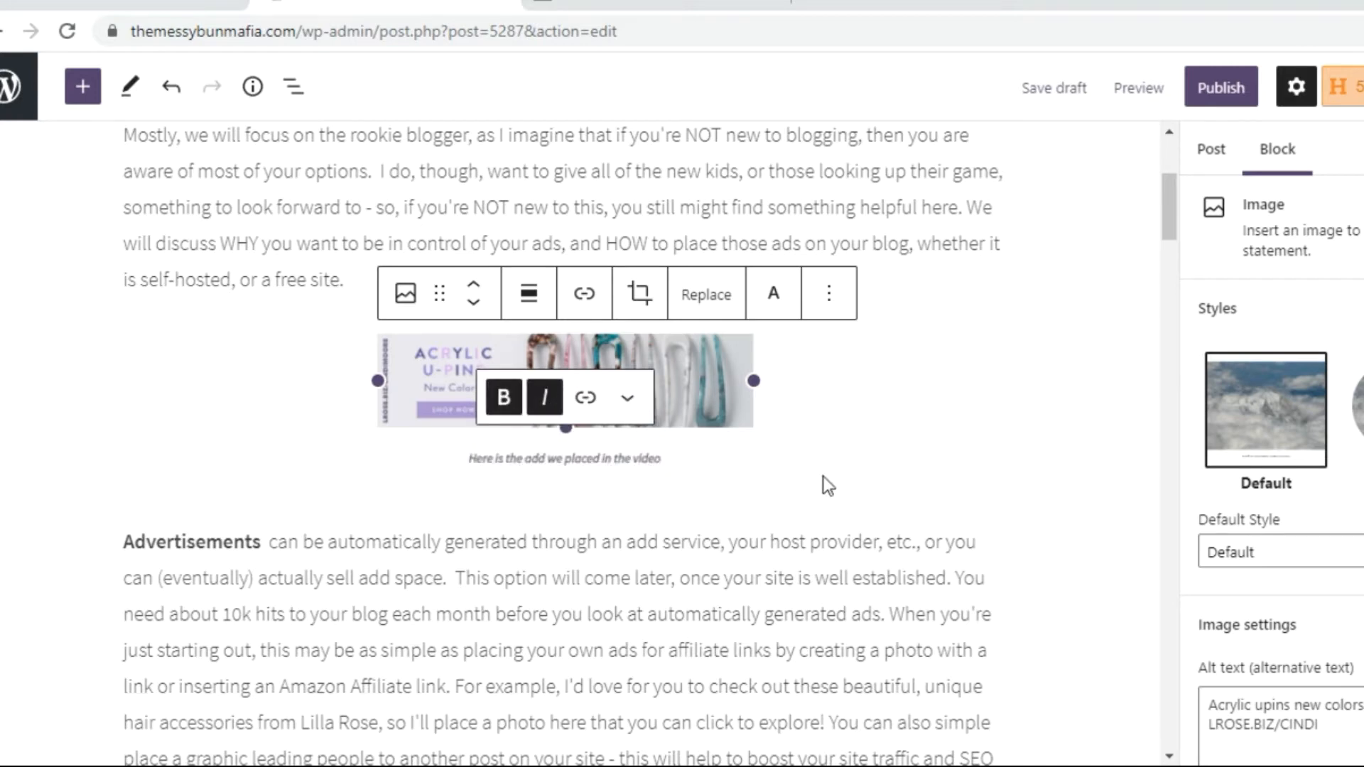
Step: Add an exclamation mark at the end of the banner's caption and italicize it
left_click(691, 460)
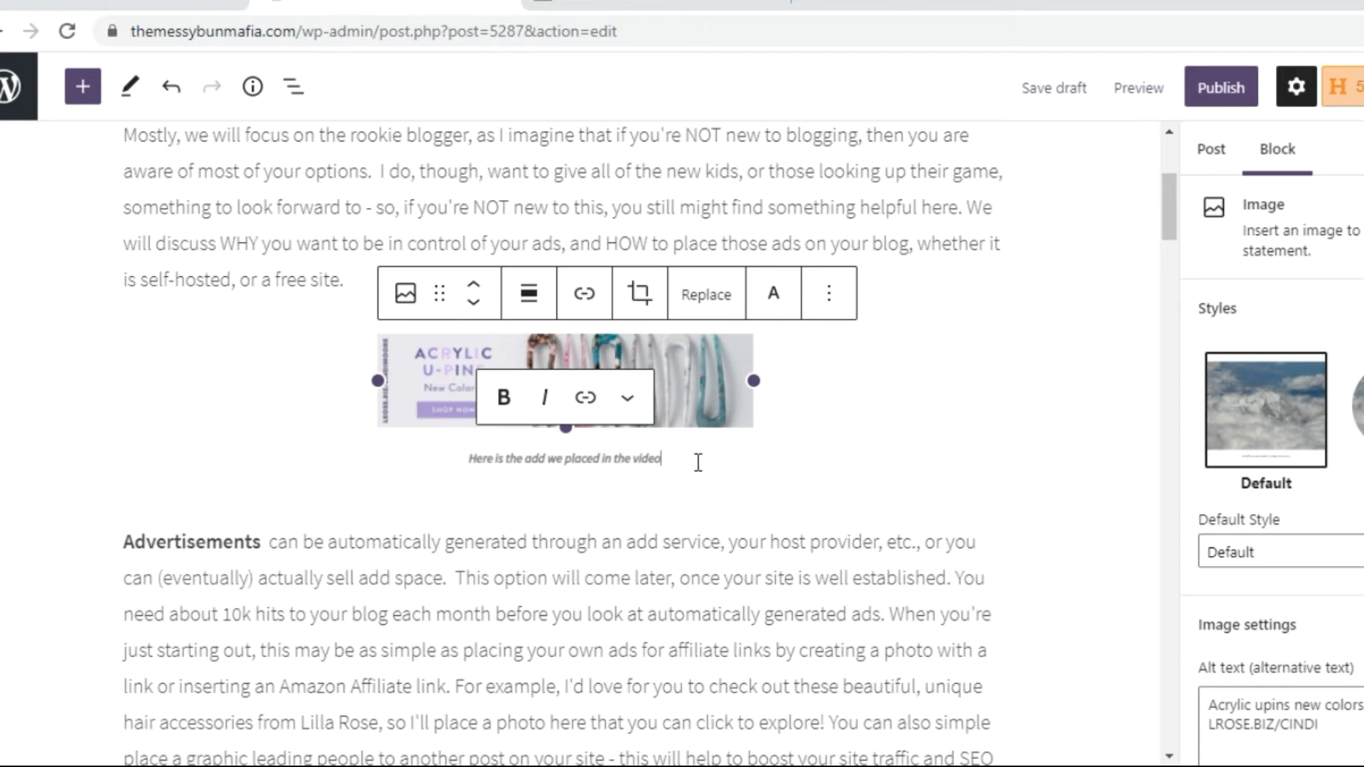
type(".")
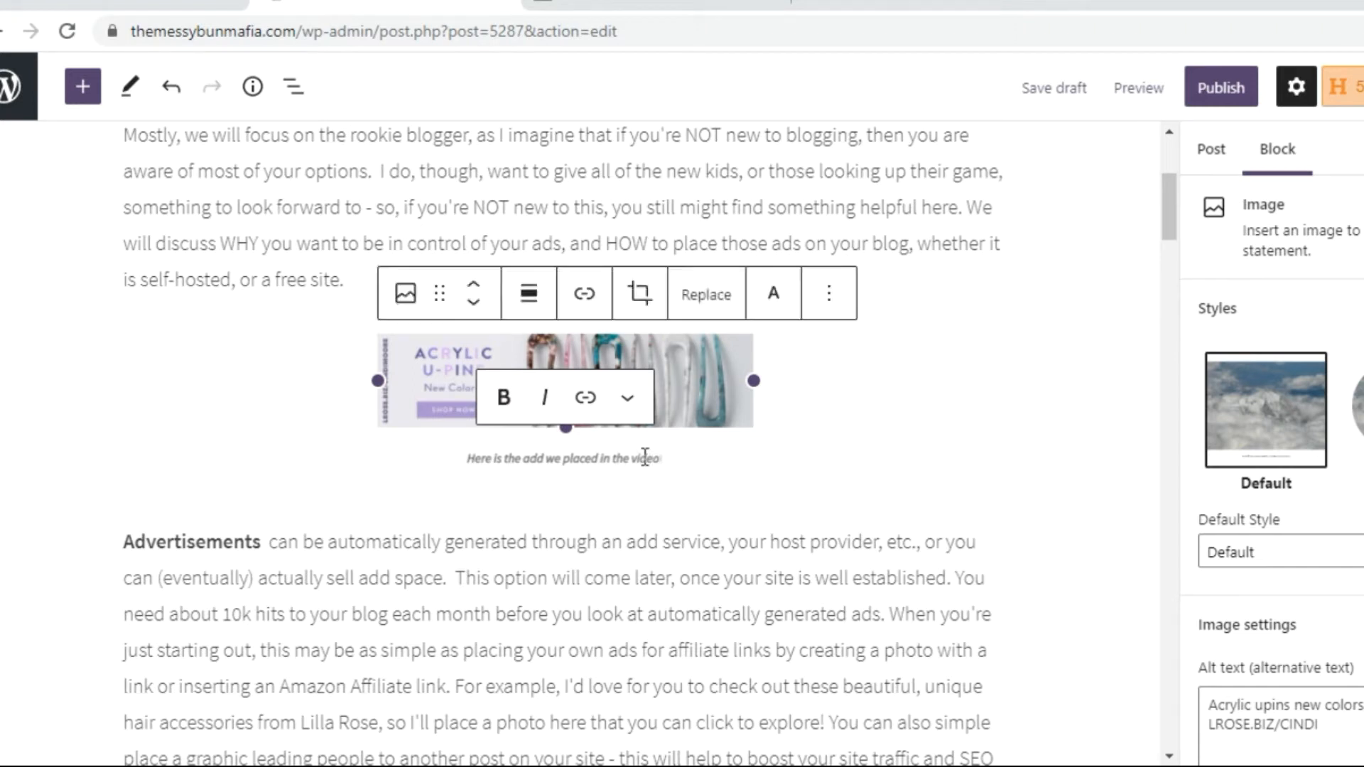
left_click_drag(665, 456, 649, 457)
left_click(544, 398)
Step: Move the banner block down the post until it sits beneath the "How To Place Your Own Ads" paragraph
scroll(663, 483, "up", 2)
left_click(664, 483)
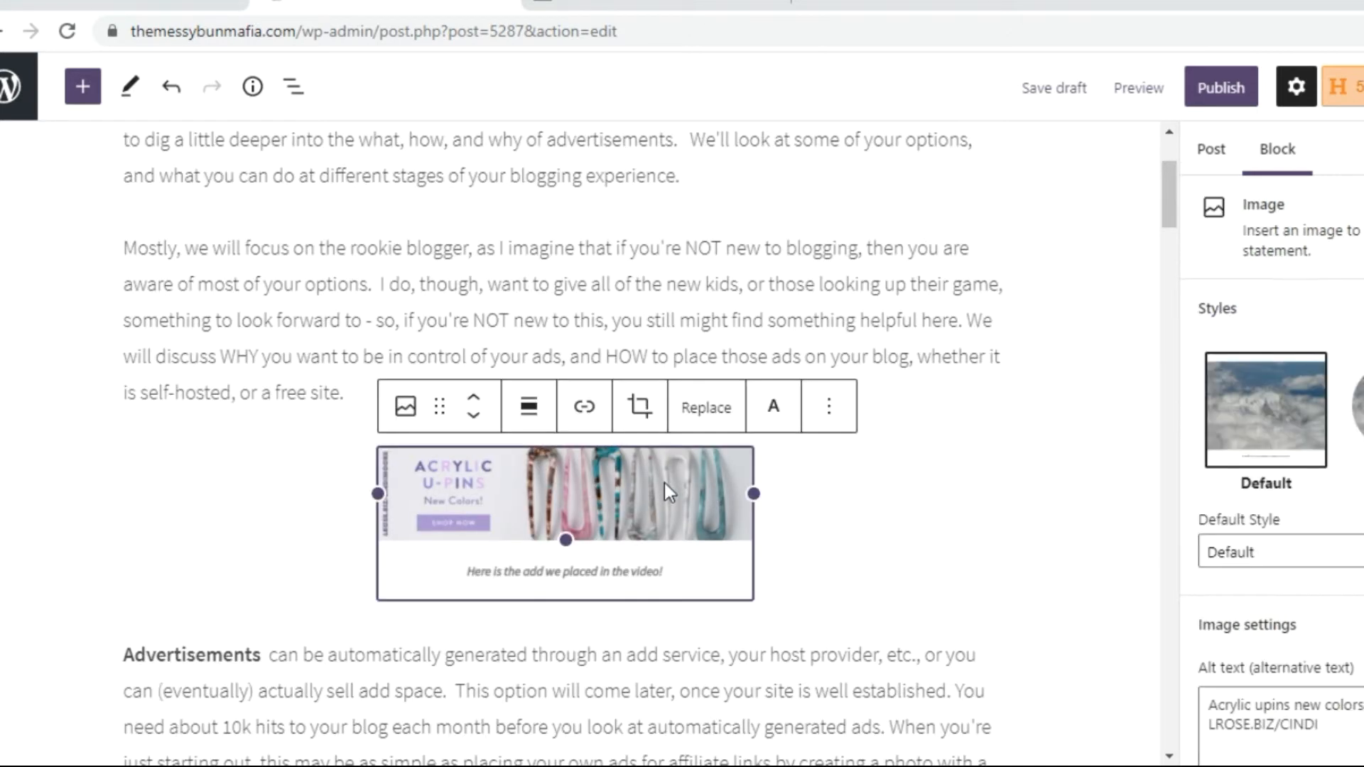
left_click(475, 417)
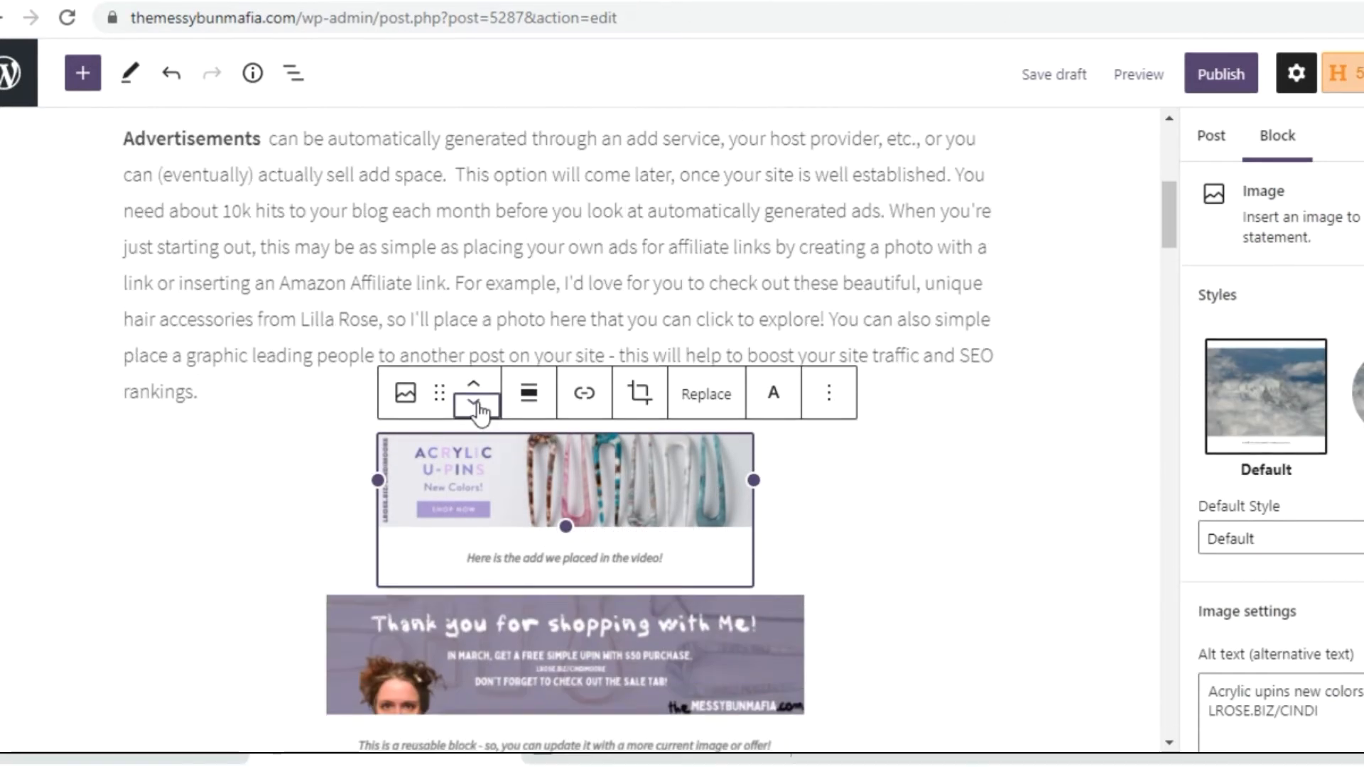
left_click(475, 392)
left_click(474, 373)
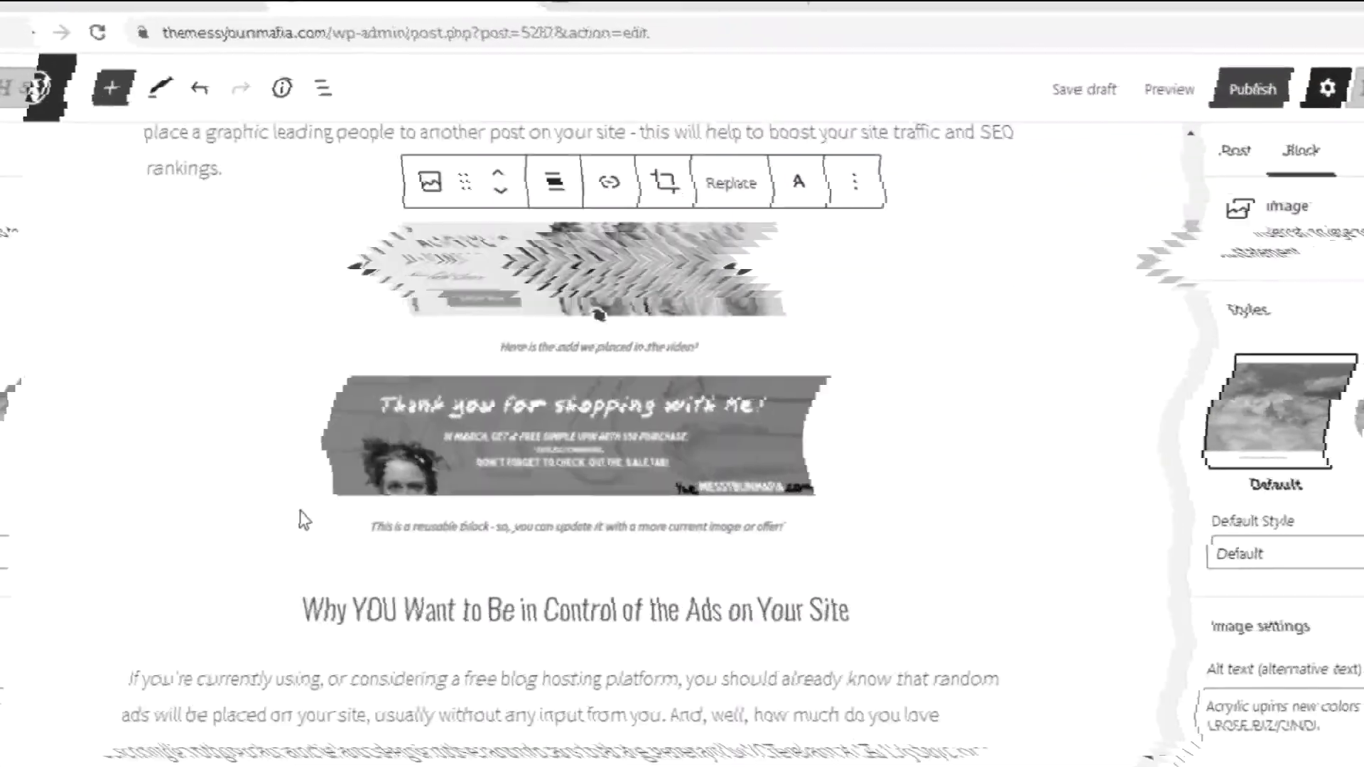
left_click(500, 173)
left_click(499, 174)
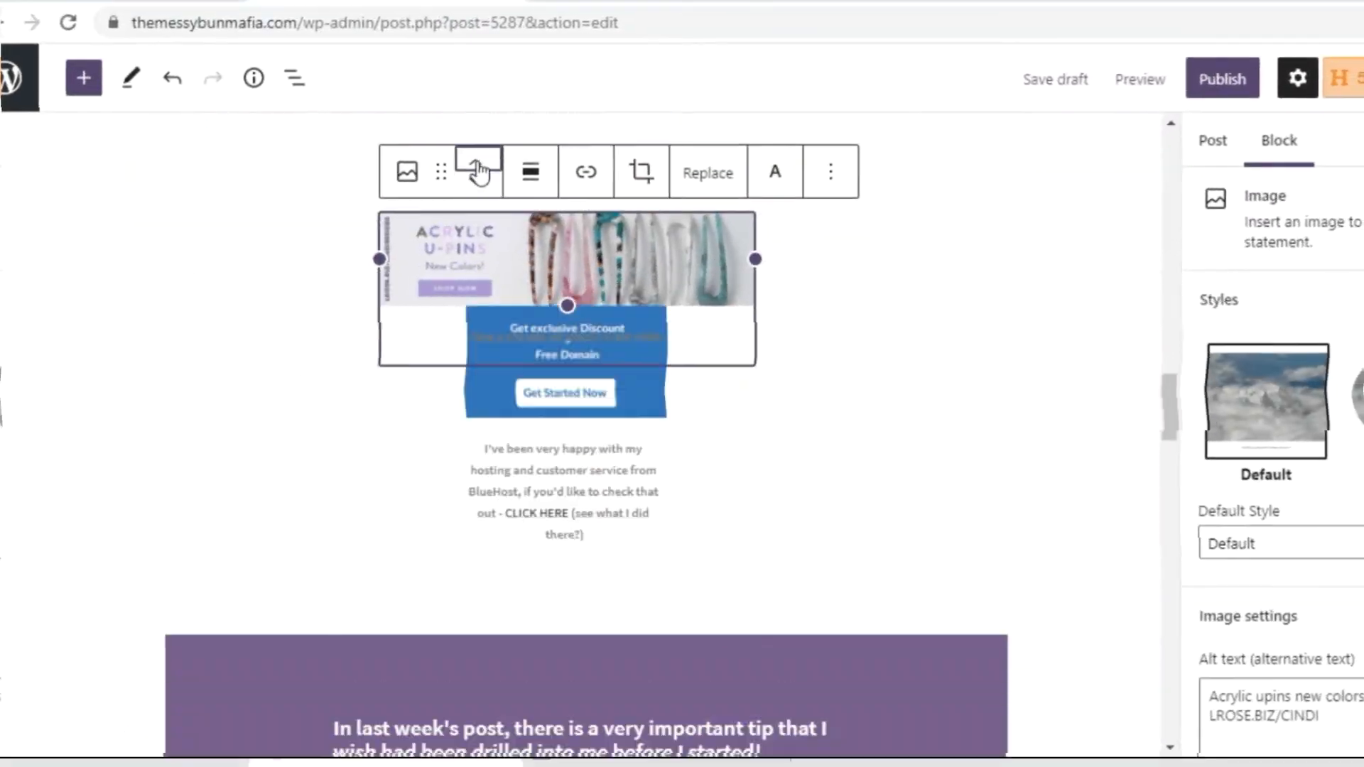
left_click(499, 173)
left_click(475, 171)
left_click(474, 170)
left_click(474, 171)
left_click(474, 171)
left_click(475, 171)
left_click(474, 170)
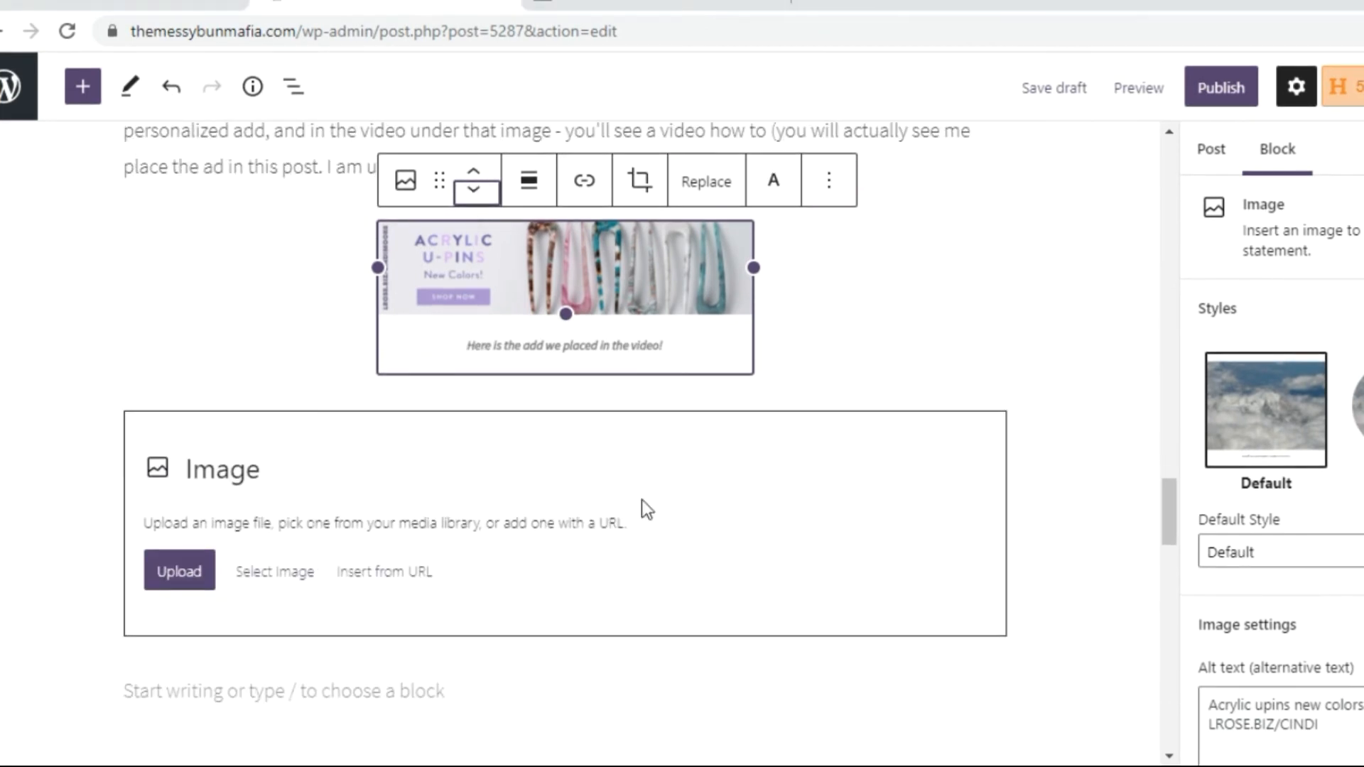
Step: Remove the empty image placeholder block beneath the moved banner
left_click(642, 508)
scroll(439, 448, "up", 3)
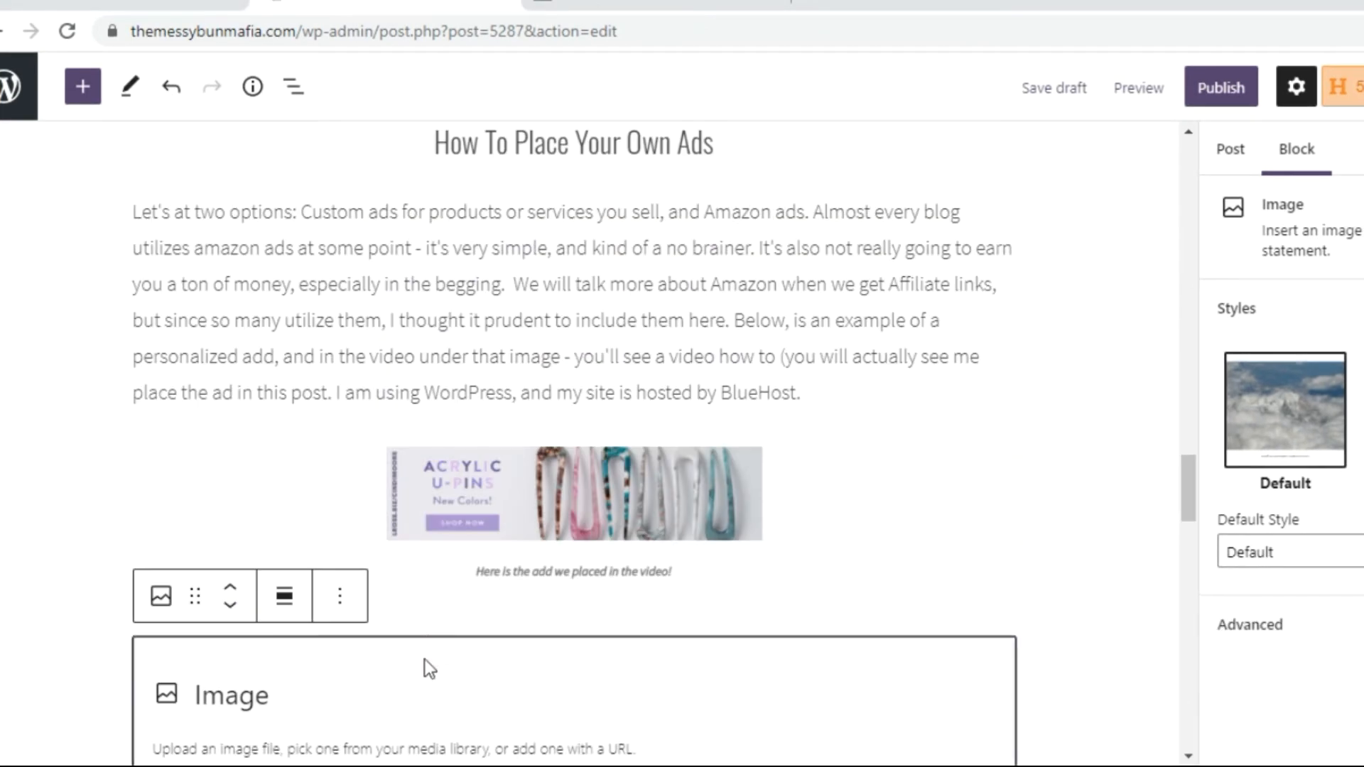
left_click(340, 600)
left_click(399, 531)
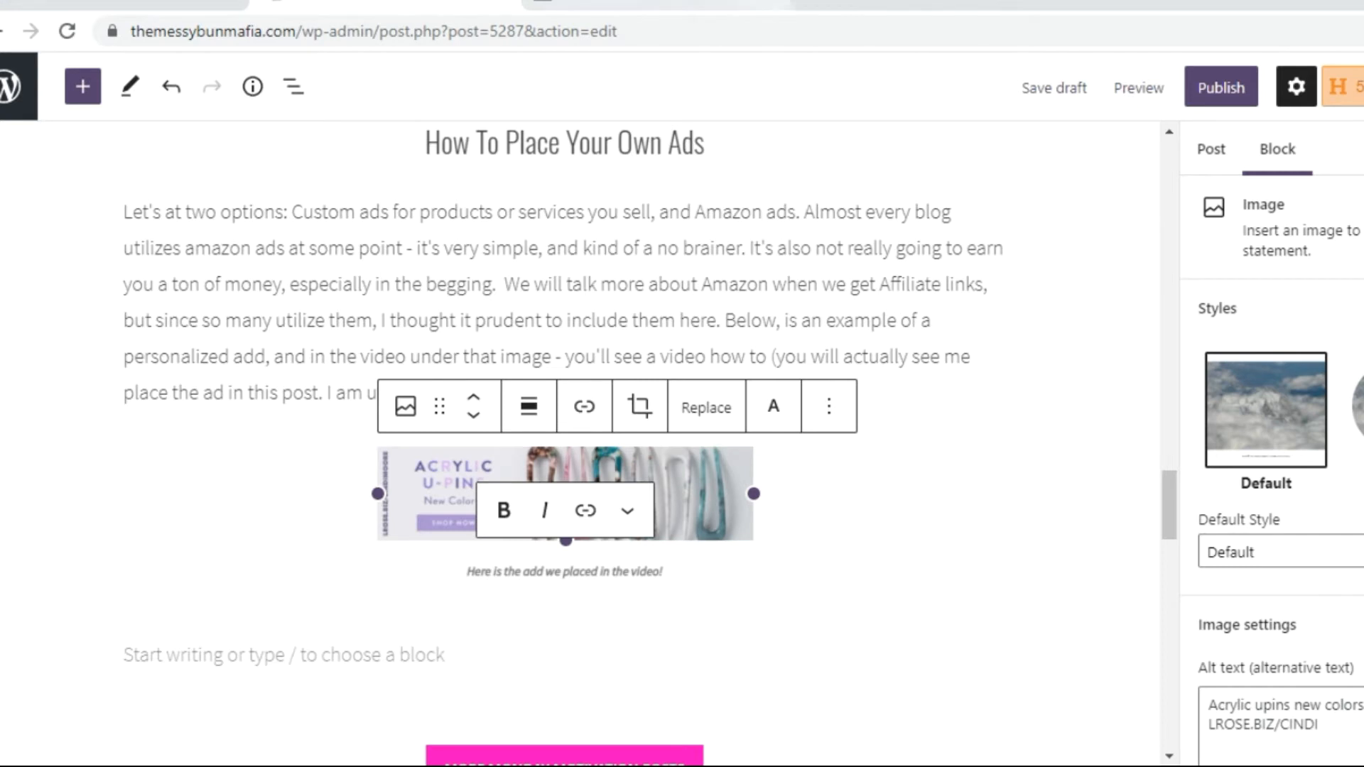
Step: Open amazon.com in a new browser tab
left_click(824, 4)
type("amaxong")
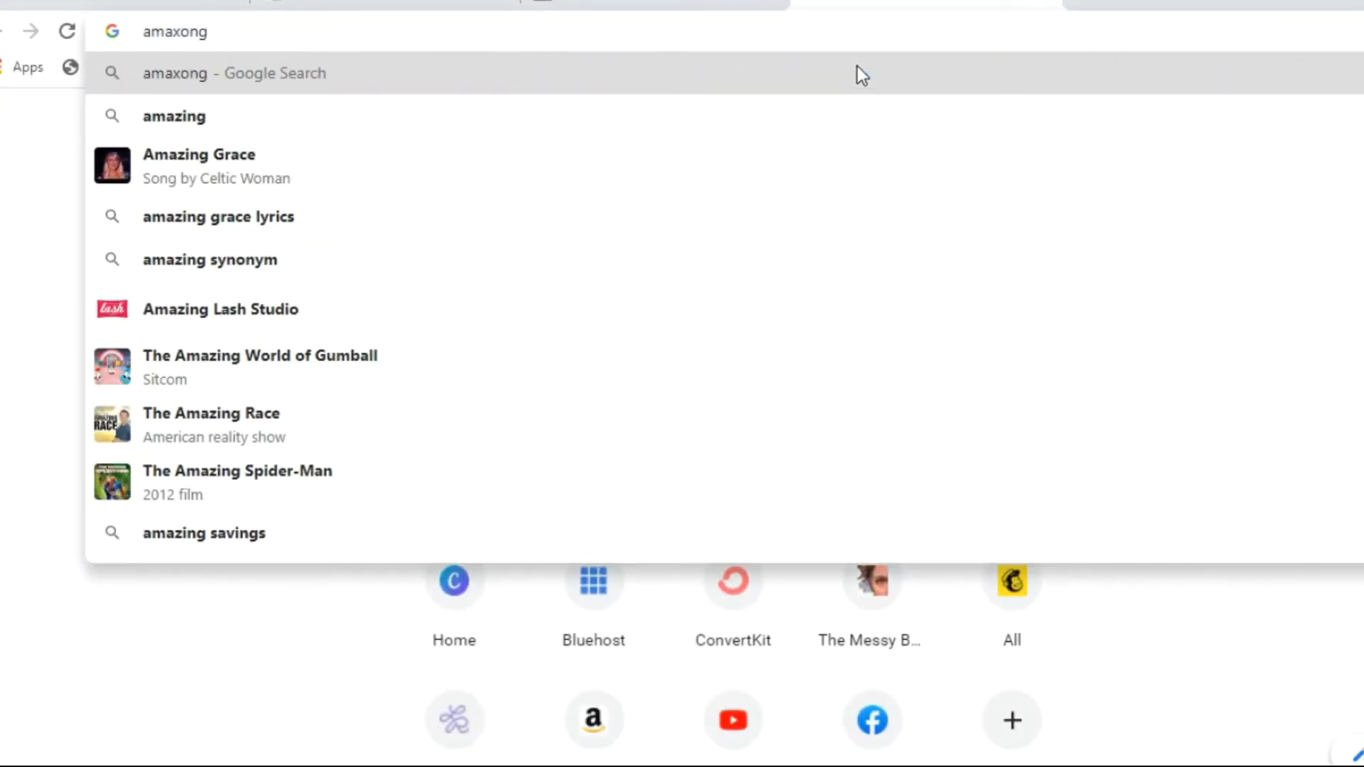
key("BackSpace")
key("BackSpace")
key("BackSpace")
key("BackSpace")
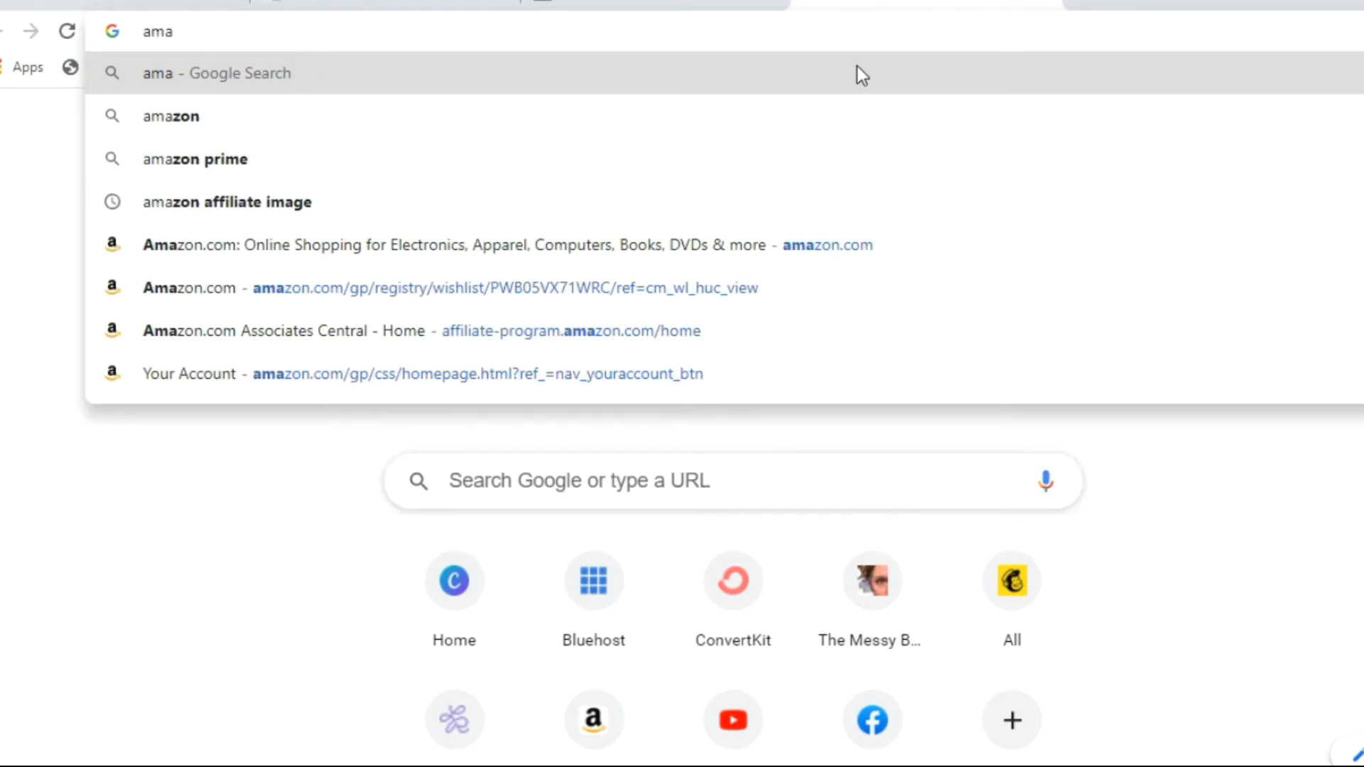
key("BackSpace")
key("BackSpace")
key("BackSpace")
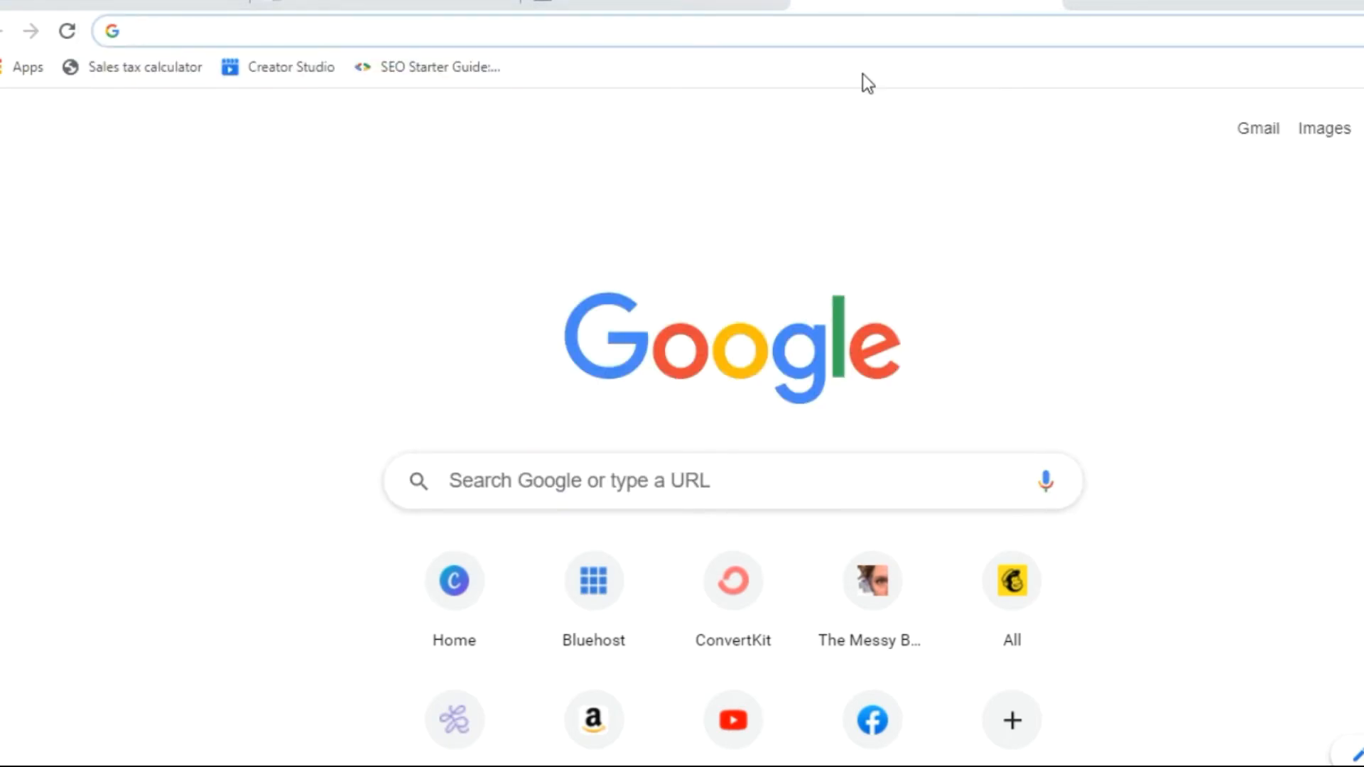
type("am")
left_click(863, 74)
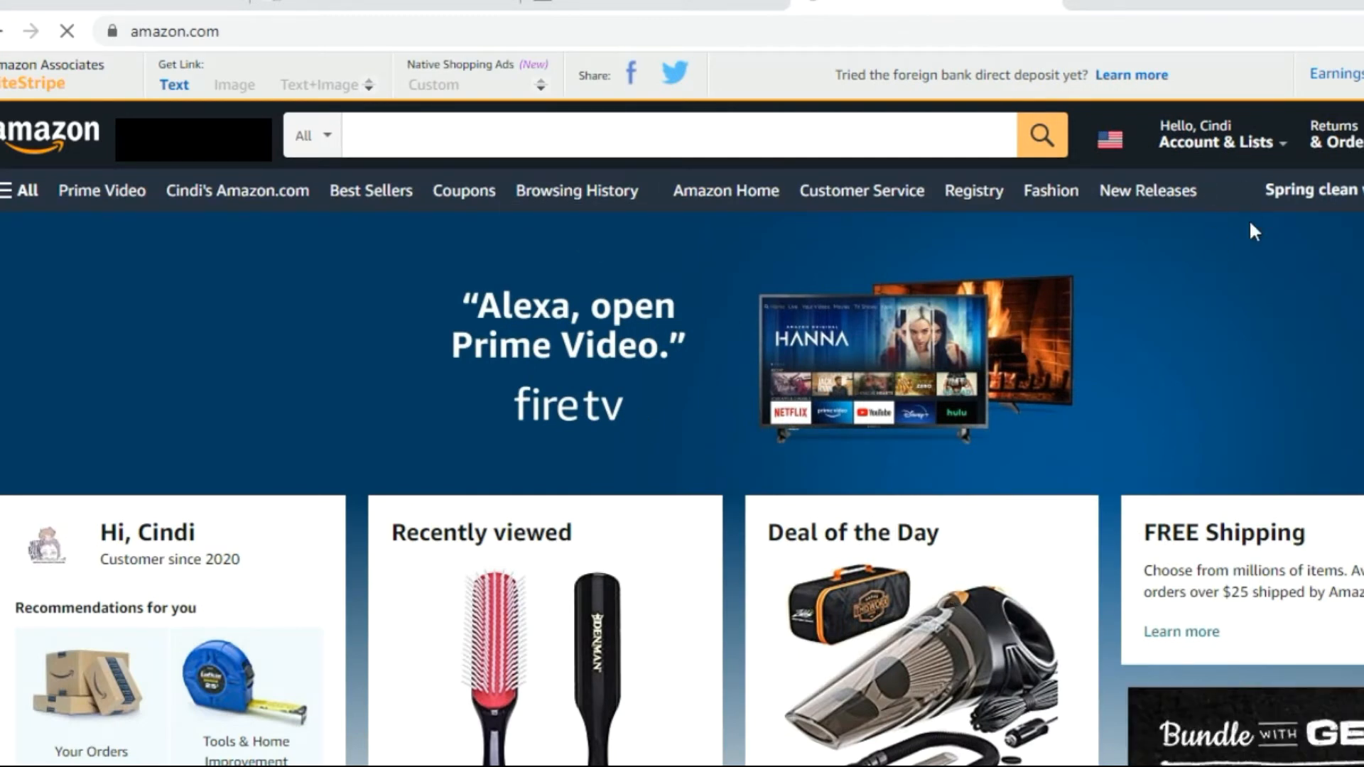
Step: Open the full Your Lists page of the Amazon account
left_click(1264, 153)
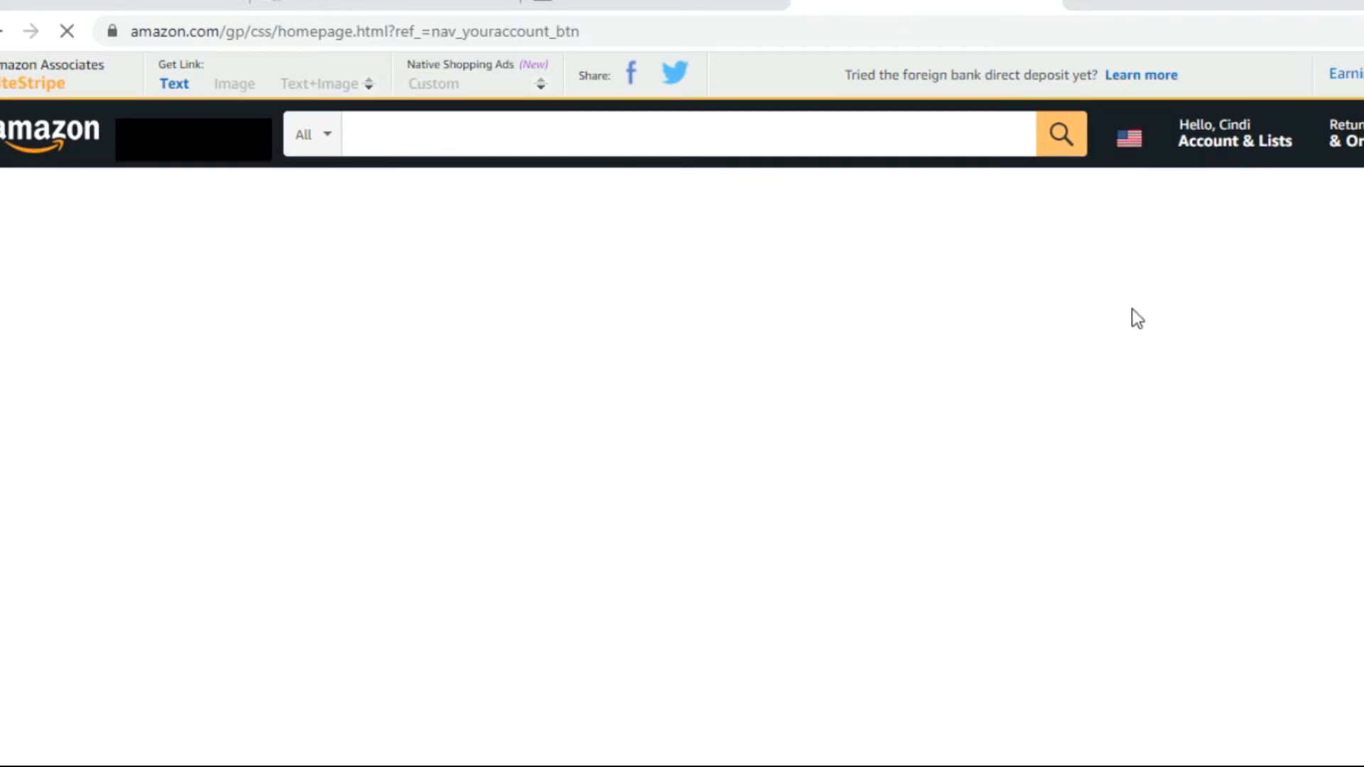
left_click(529, 142)
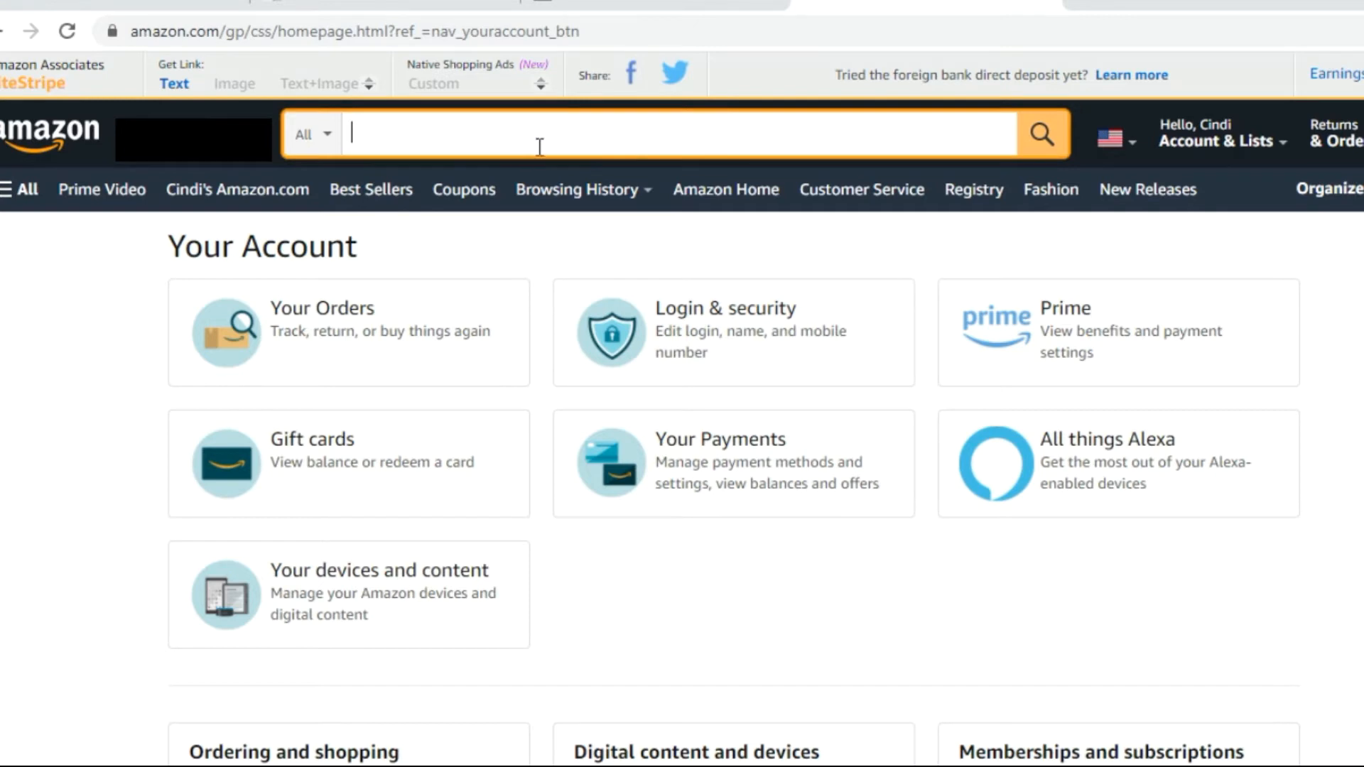
mouse_move(1201, 145)
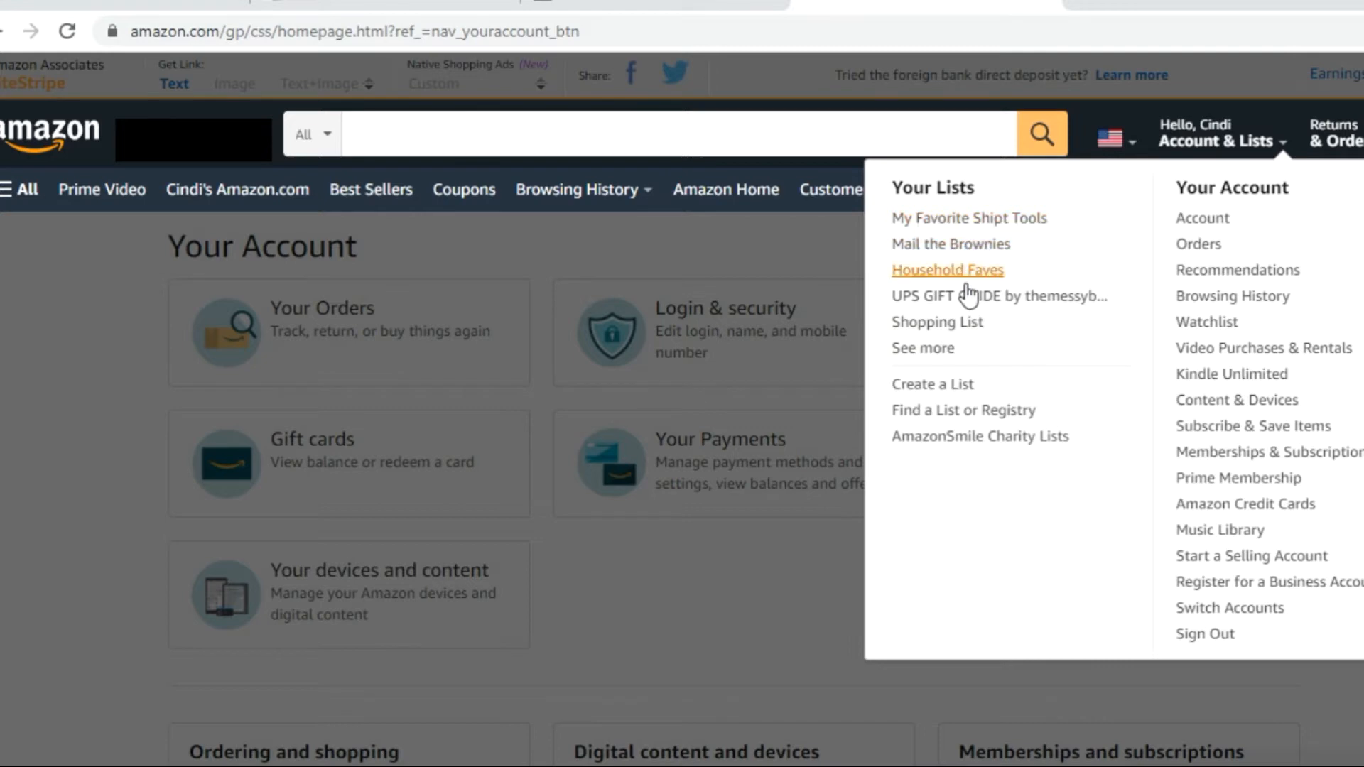
left_click(933, 348)
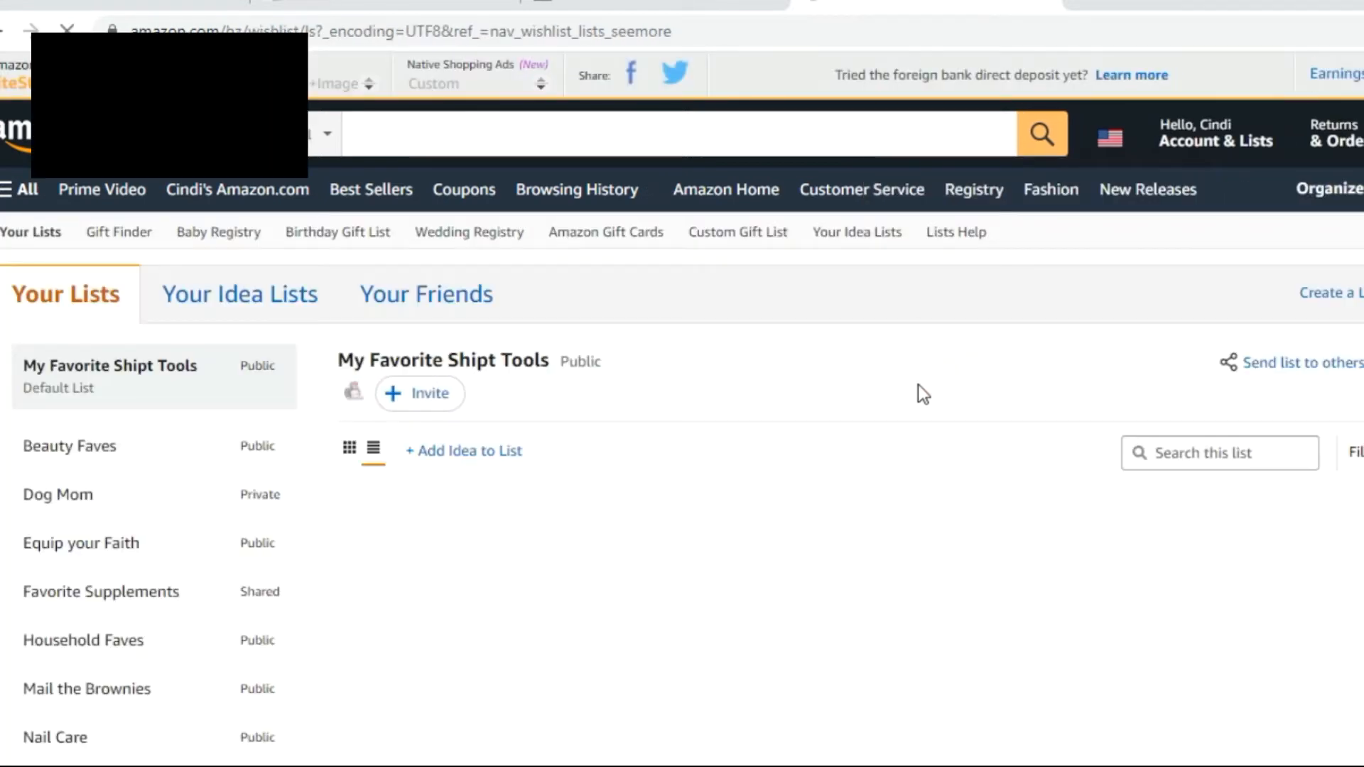
Step: Open the Gena Healthy Hoof Cream product page from the Beauty Faves list
scroll(657, 502, "down", 9)
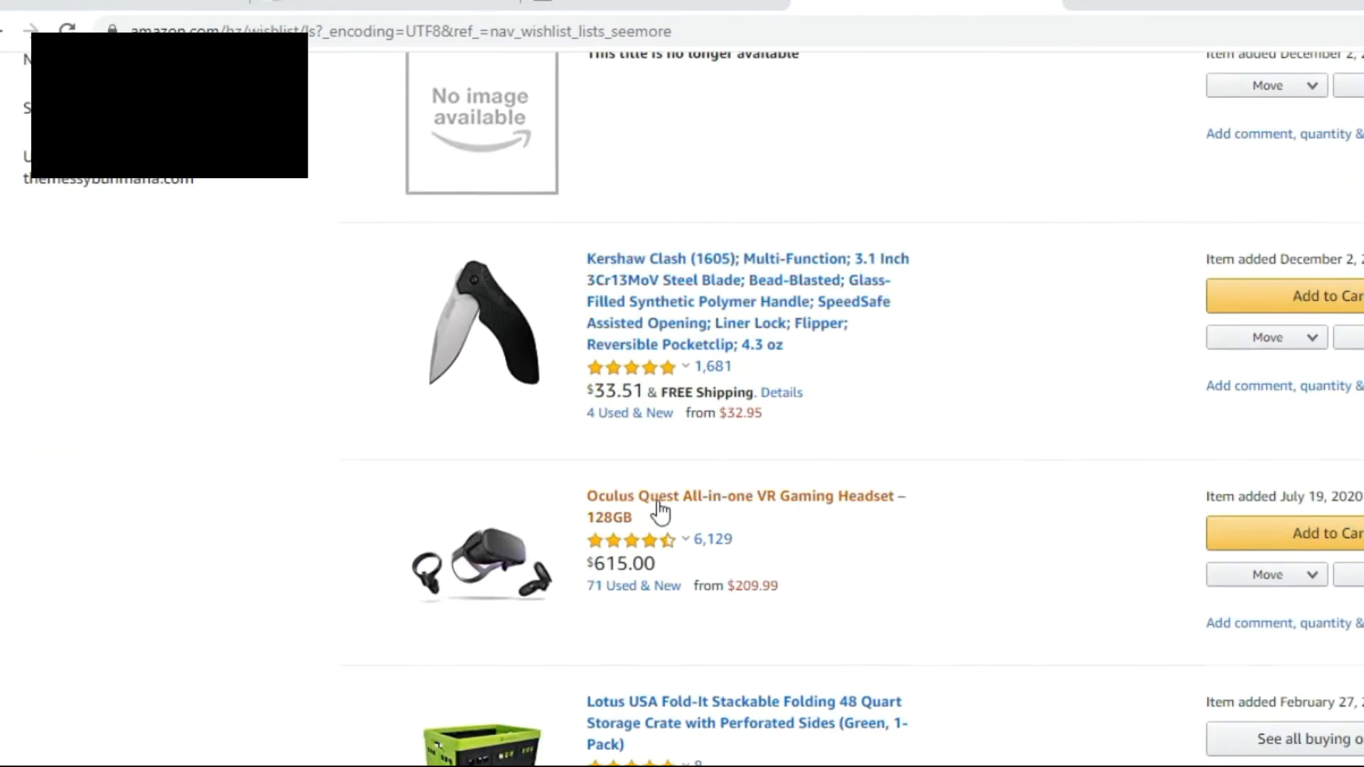
scroll(658, 500, "up", 2)
scroll(659, 500, "up", 8)
left_click(94, 449)
scroll(557, 494, "down", 5)
scroll(710, 490, "down", 8)
scroll(709, 492, "down", 14)
scroll(707, 483, "down", 15)
scroll(722, 455, "down", 2)
scroll(723, 430, "up", 3)
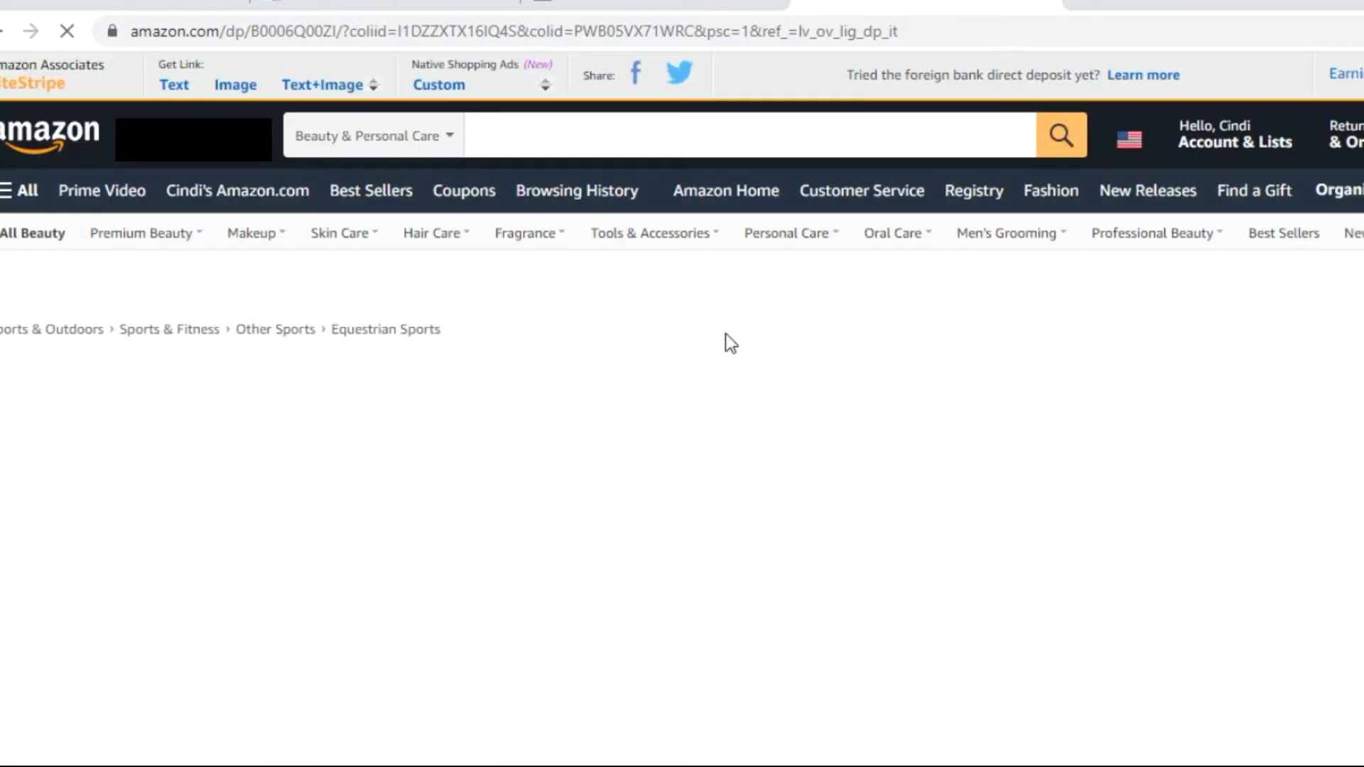
mouse_move(366, 396)
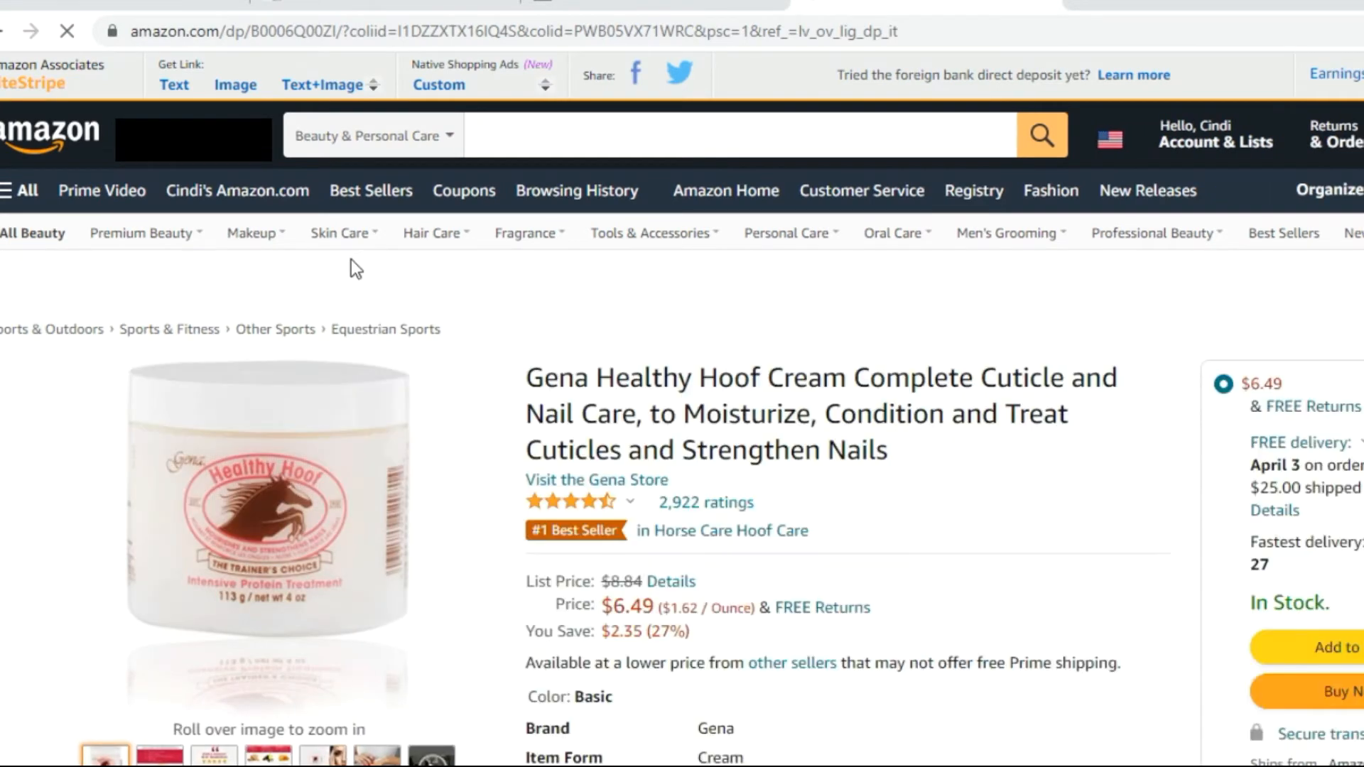
Step: Generate a short affiliate text link for the Gena Healthy Hoof Cream page and copy it
left_click(172, 88)
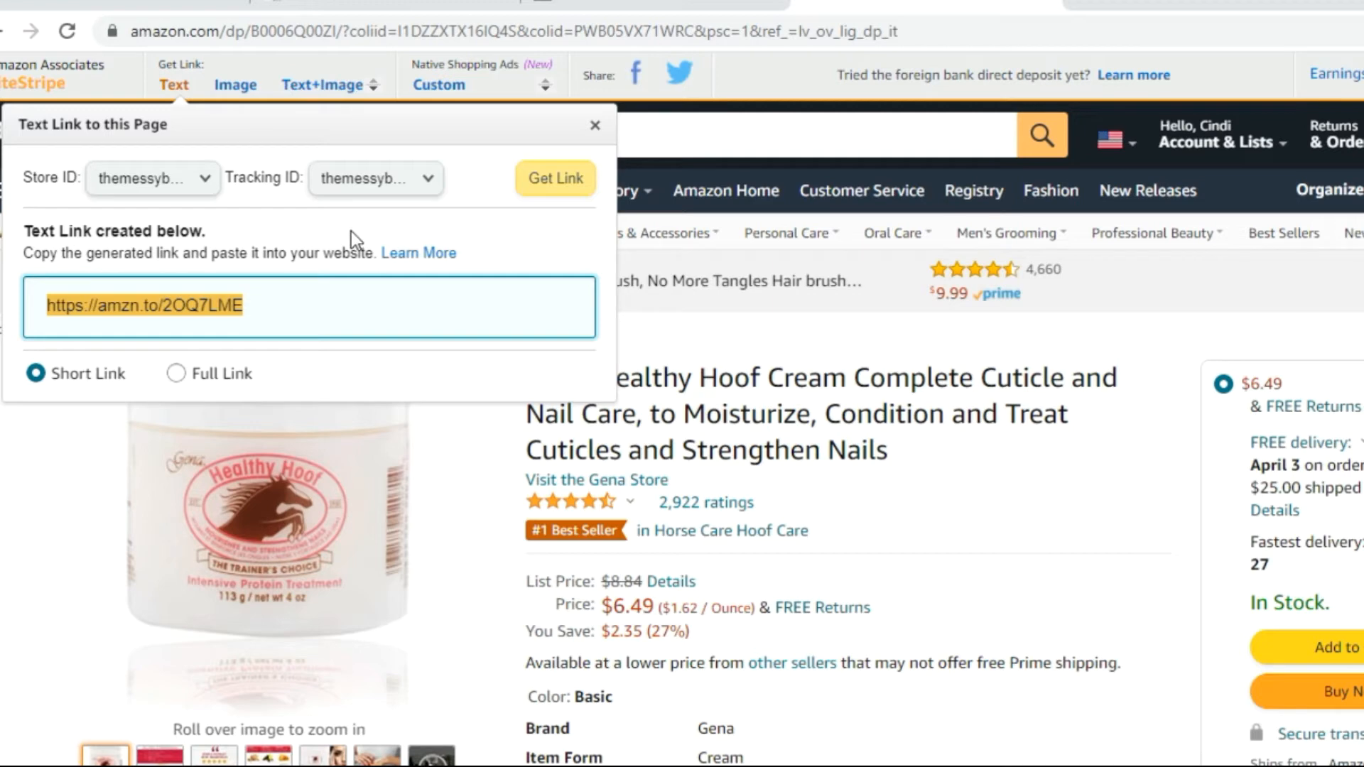
left_click(235, 91)
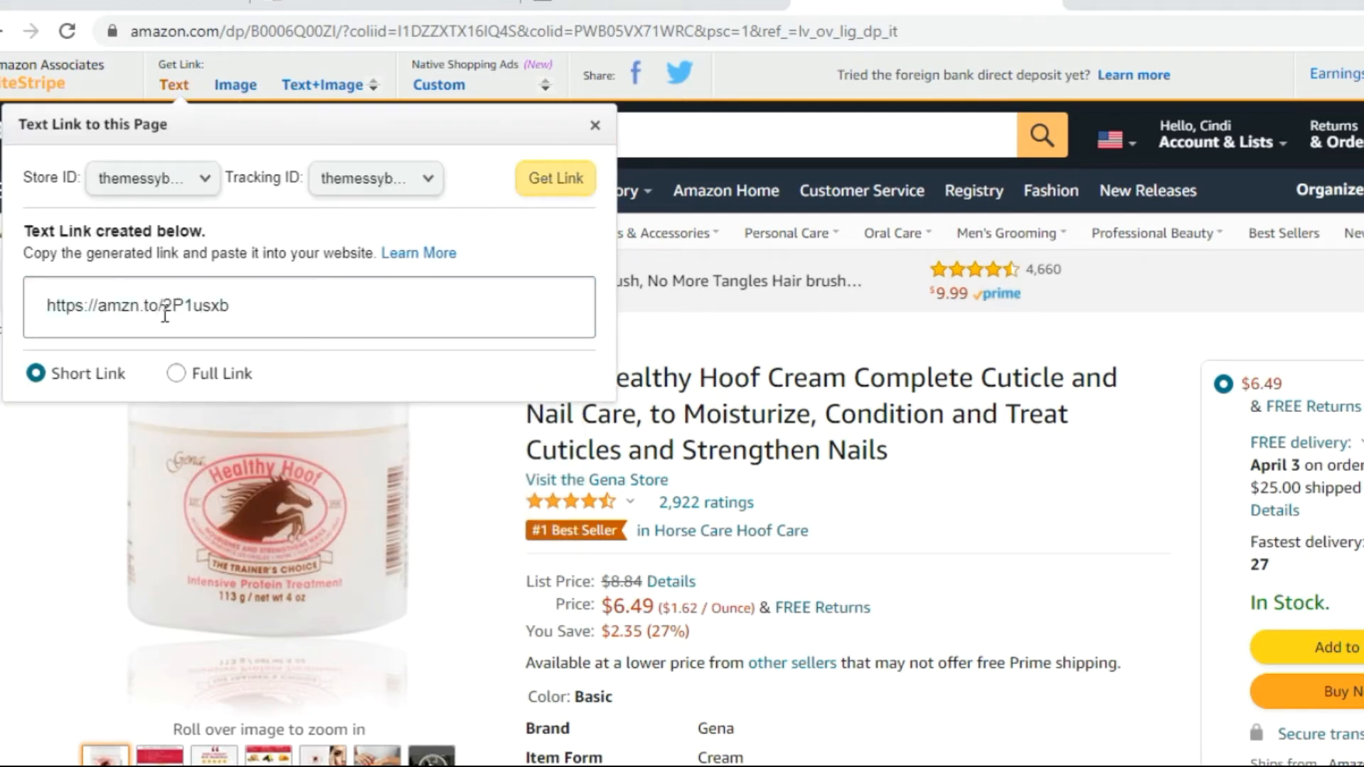
left_click(236, 304)
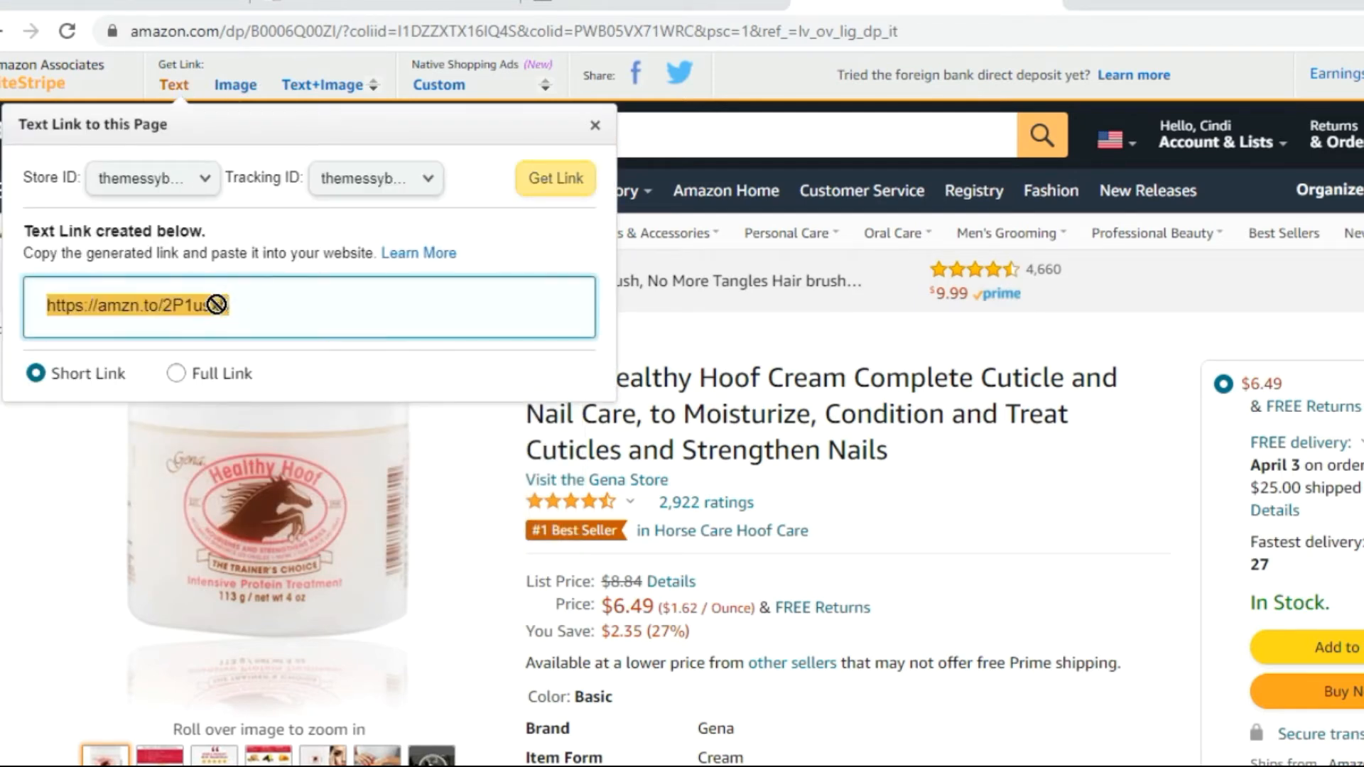
right_click(149, 316)
left_click(185, 328)
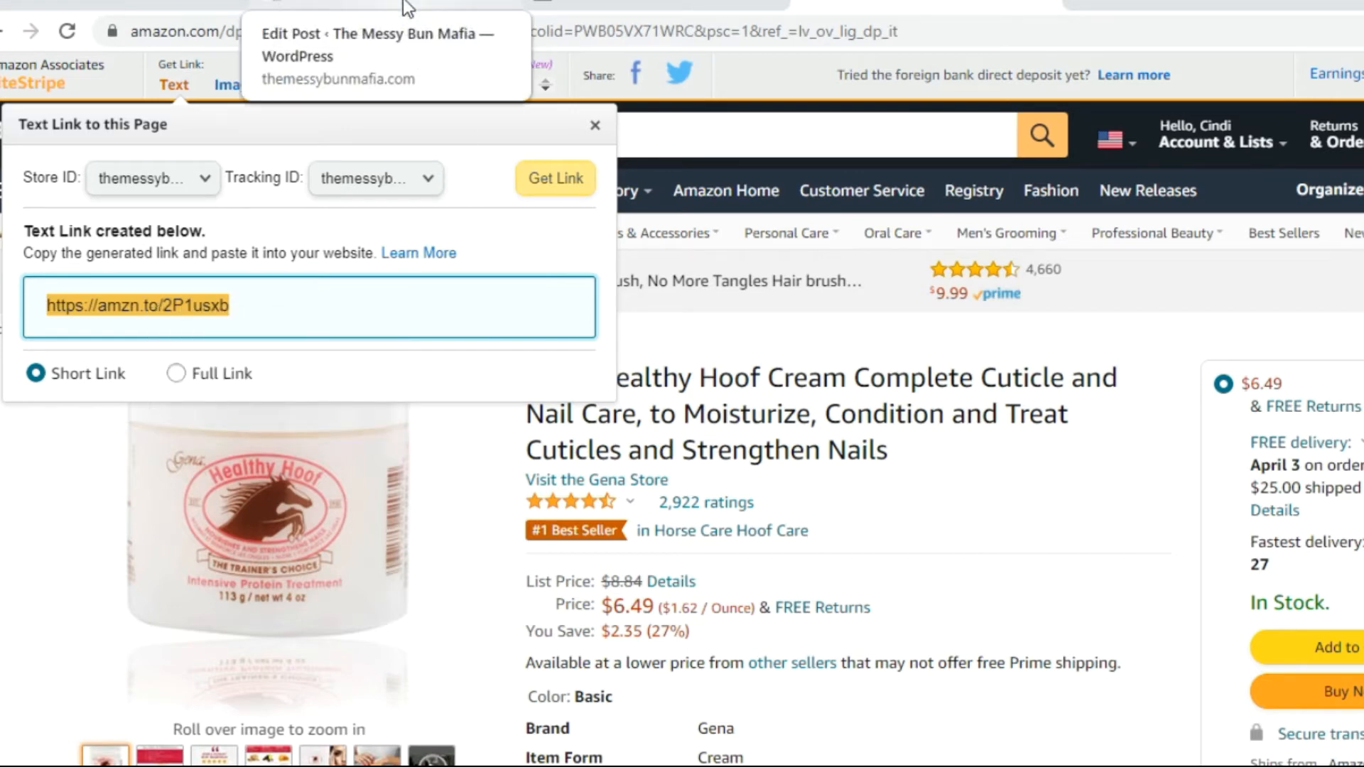
Step: Switch to the WordPress post and write "Try Gena Healthy Hoof Cream" in the empty paragraph beneath the captioned banner
left_click(407, 9)
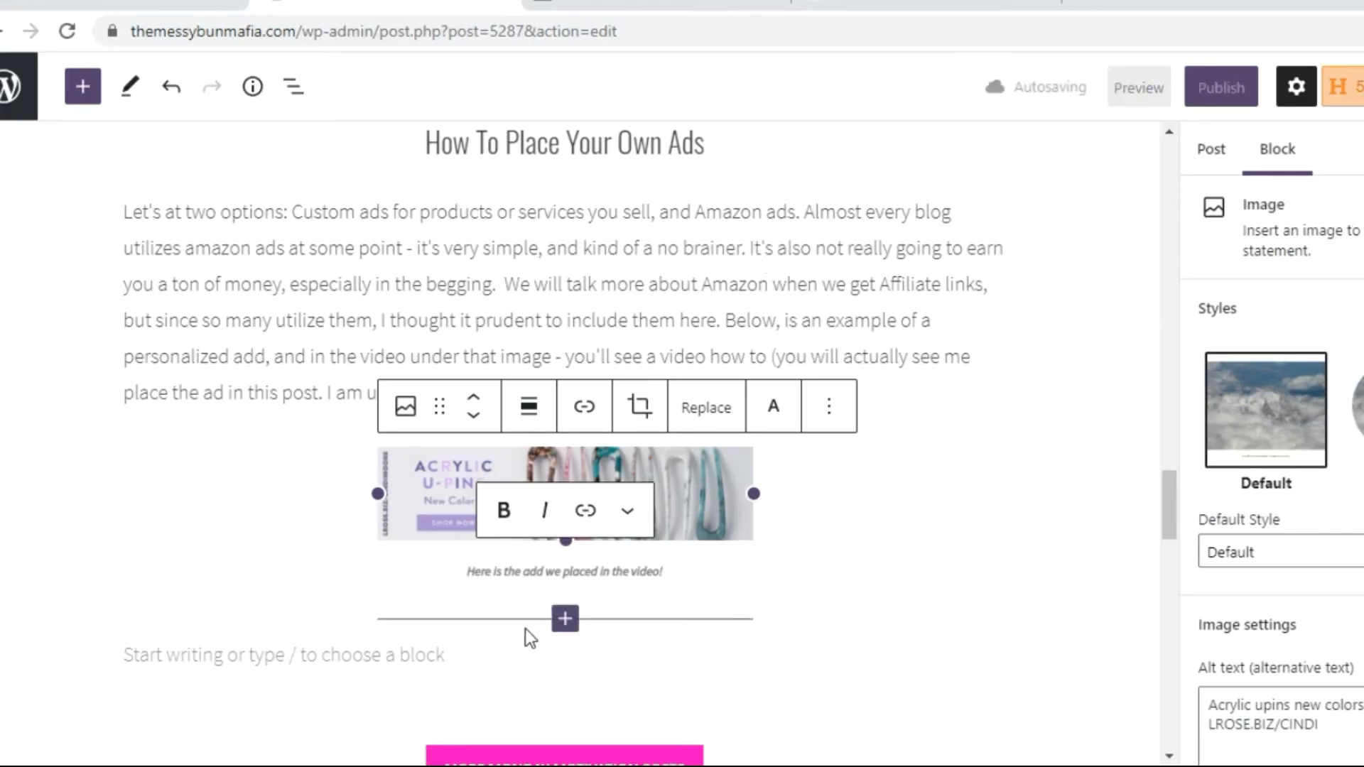
left_click(522, 630)
scroll(467, 638, "down", 5)
type("T")
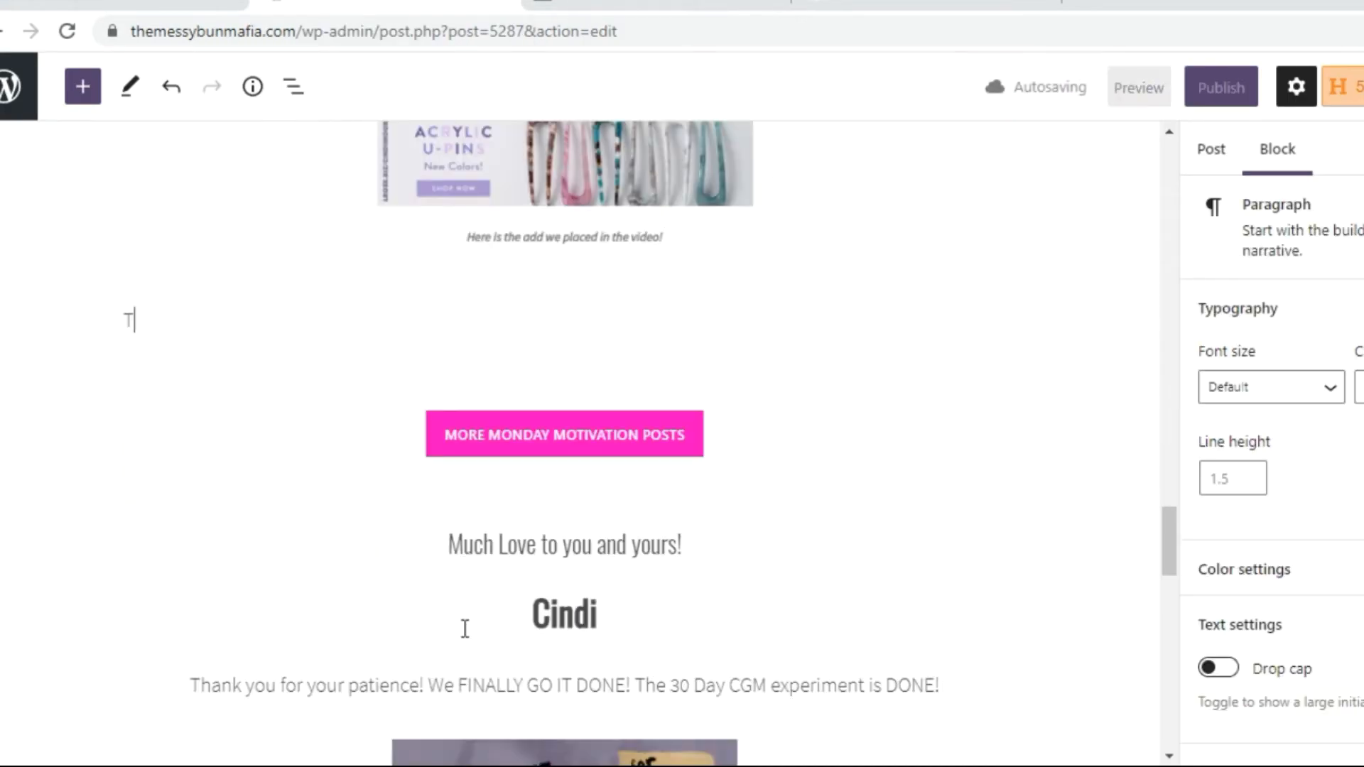
type("ry Gena ")
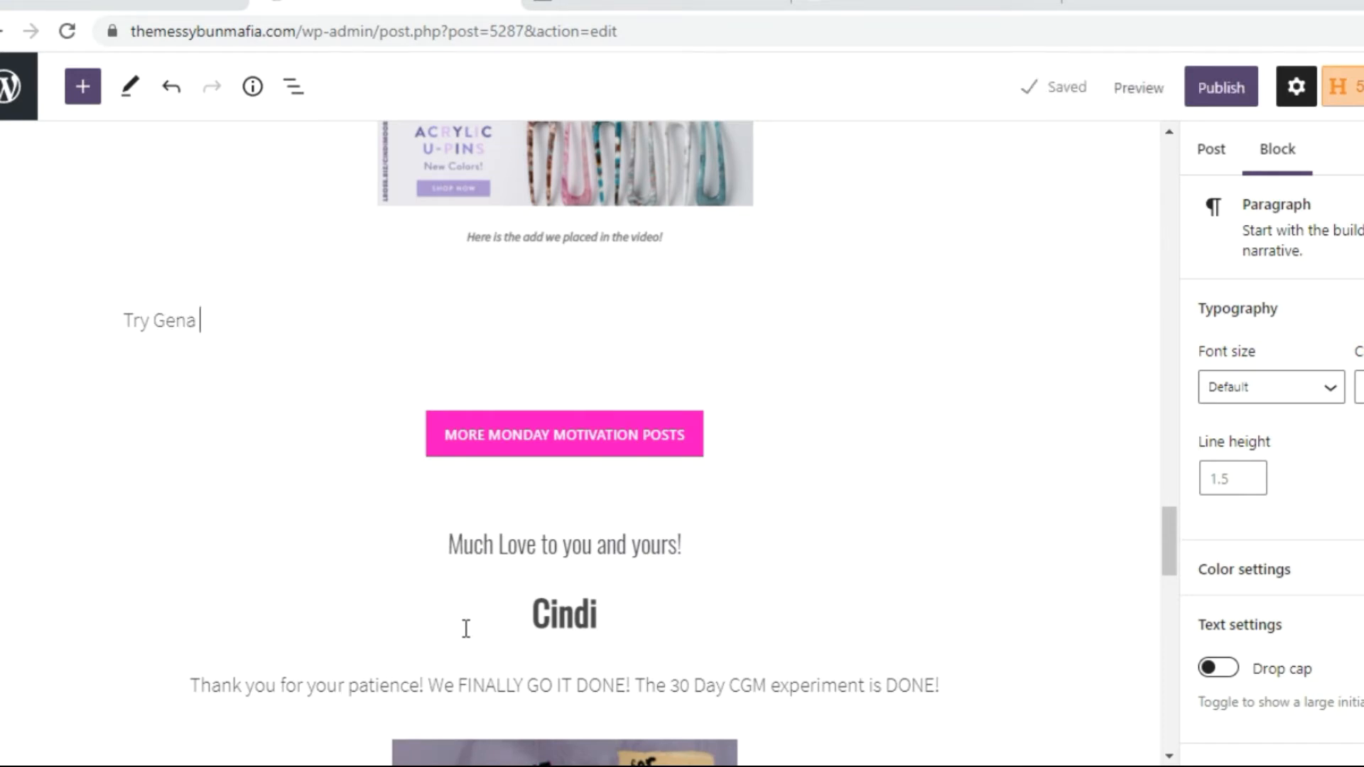
type("H")
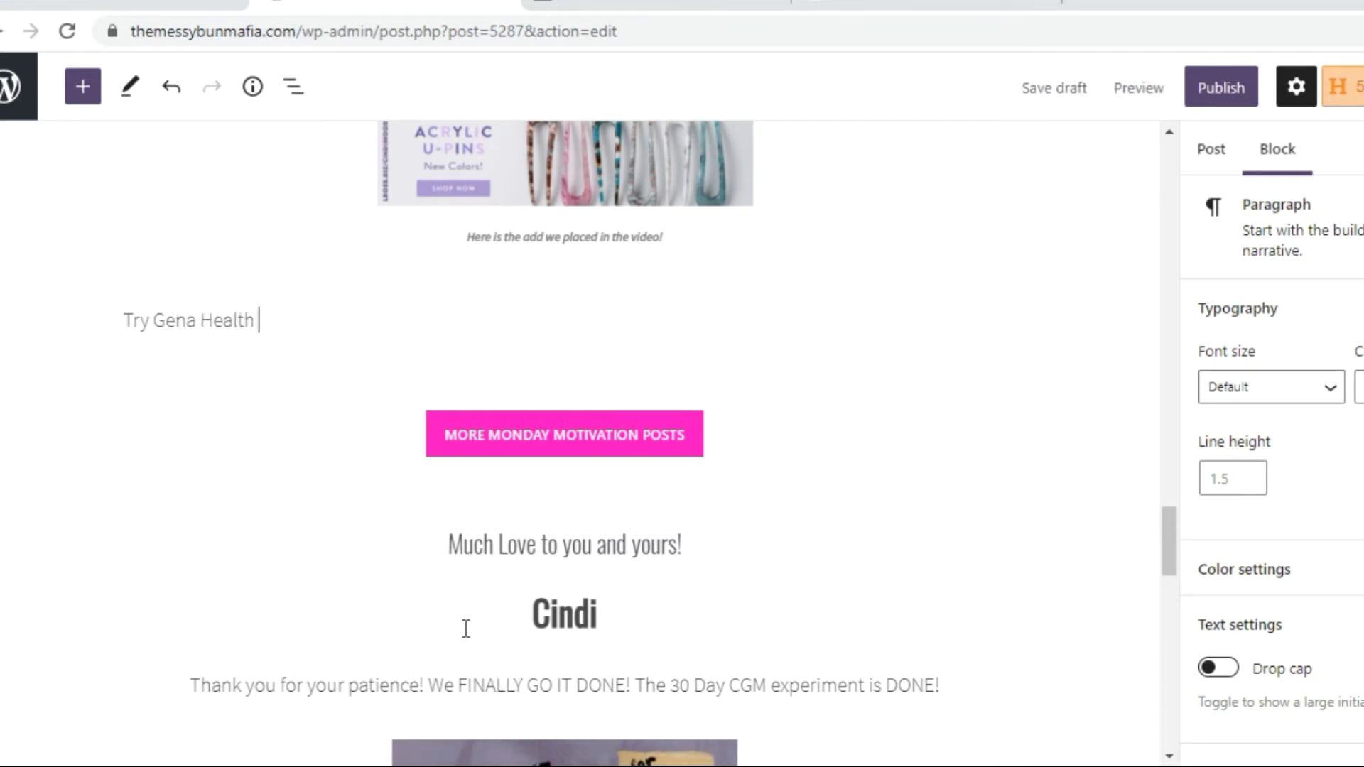
type("ealthy Hoof Cream")
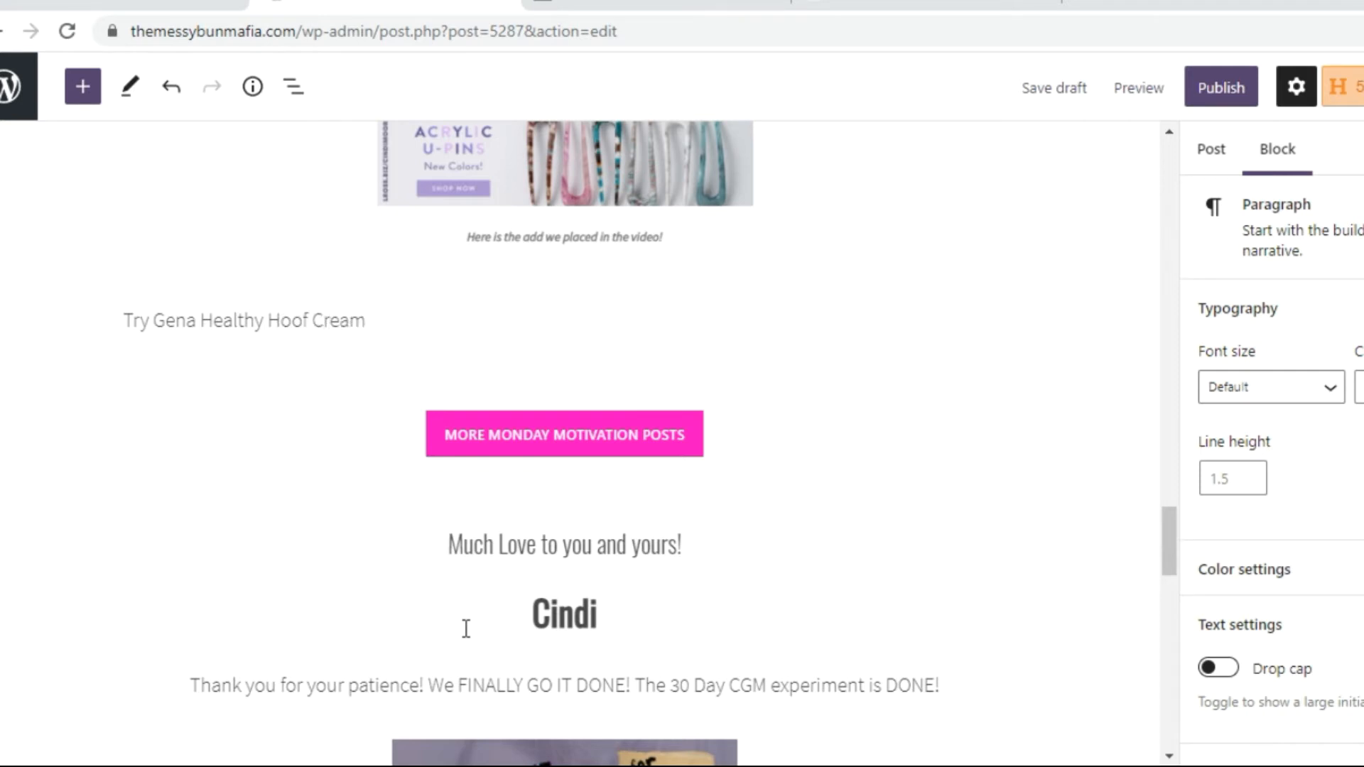
left_click_drag(398, 326, 121, 325)
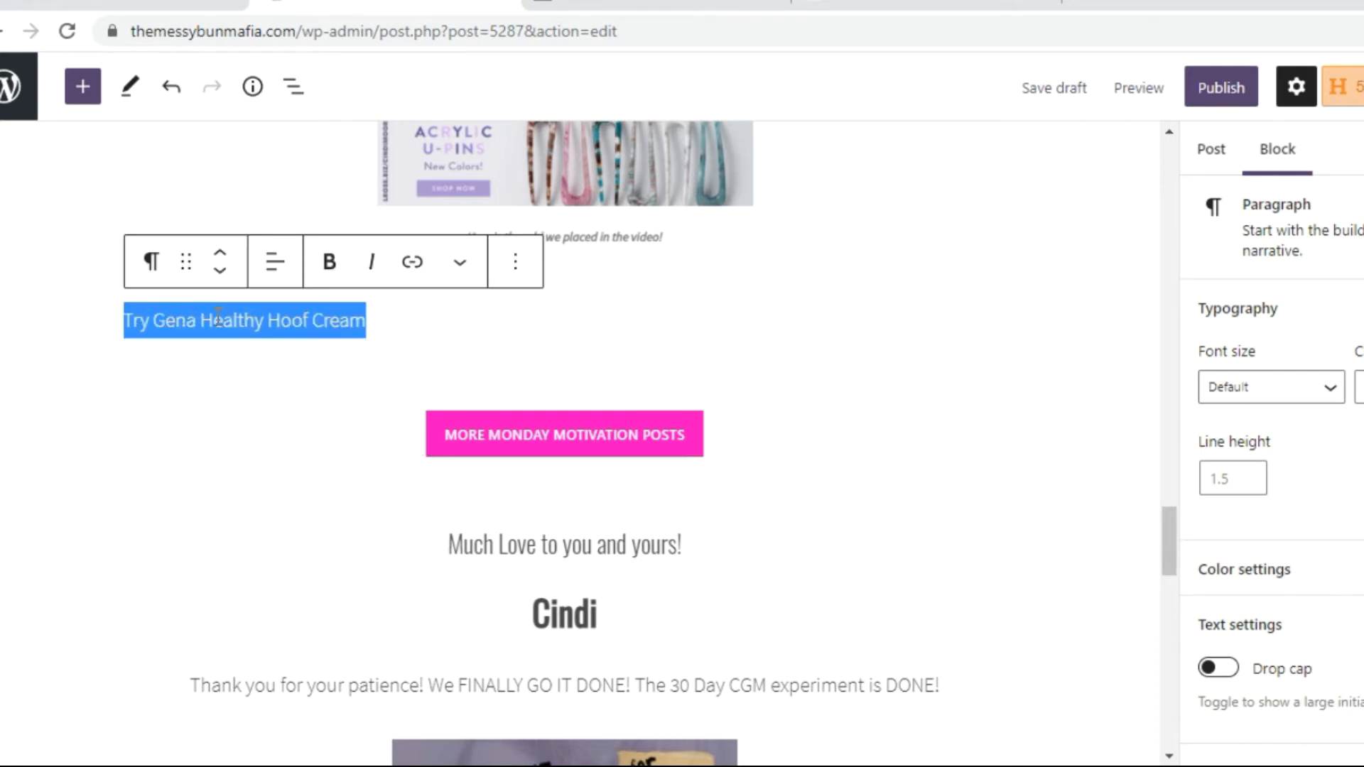
left_click(412, 262)
right_click(203, 387)
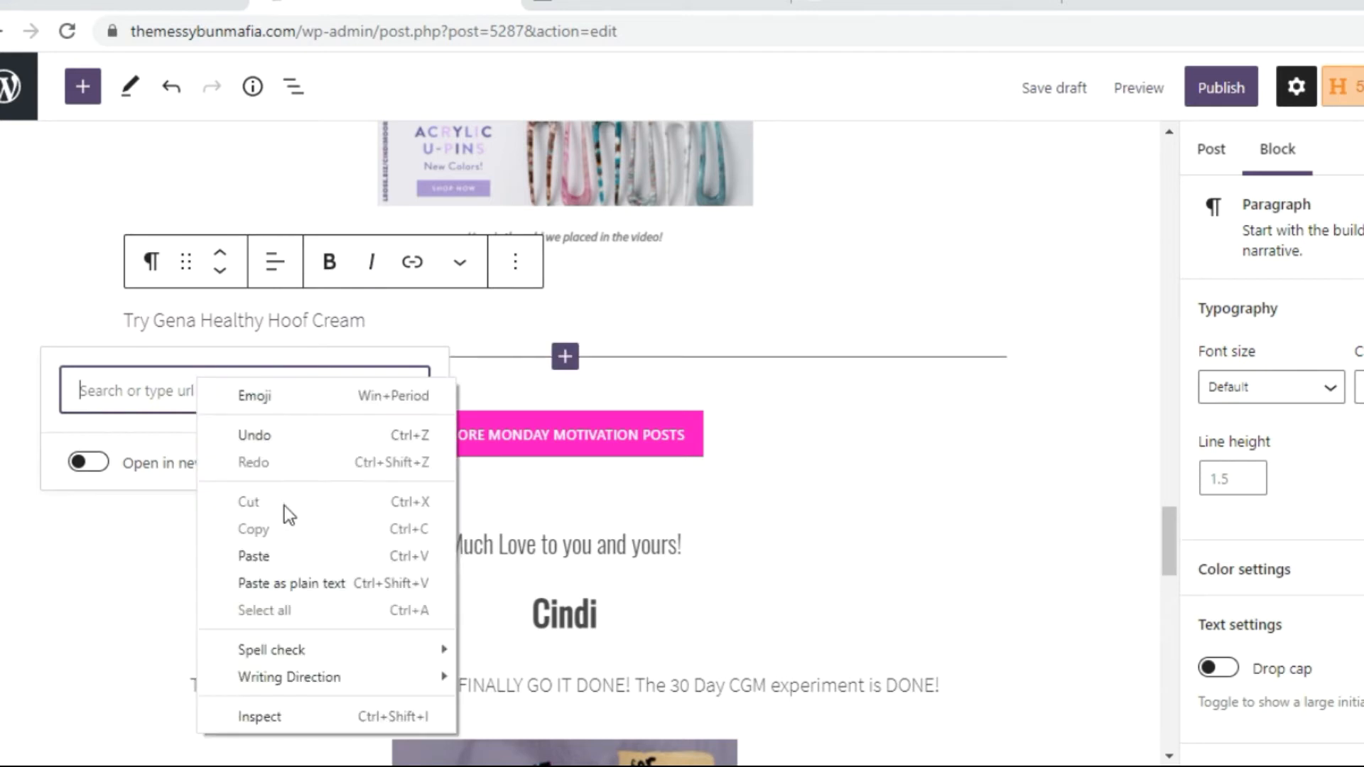
left_click(287, 547)
left_click(89, 531)
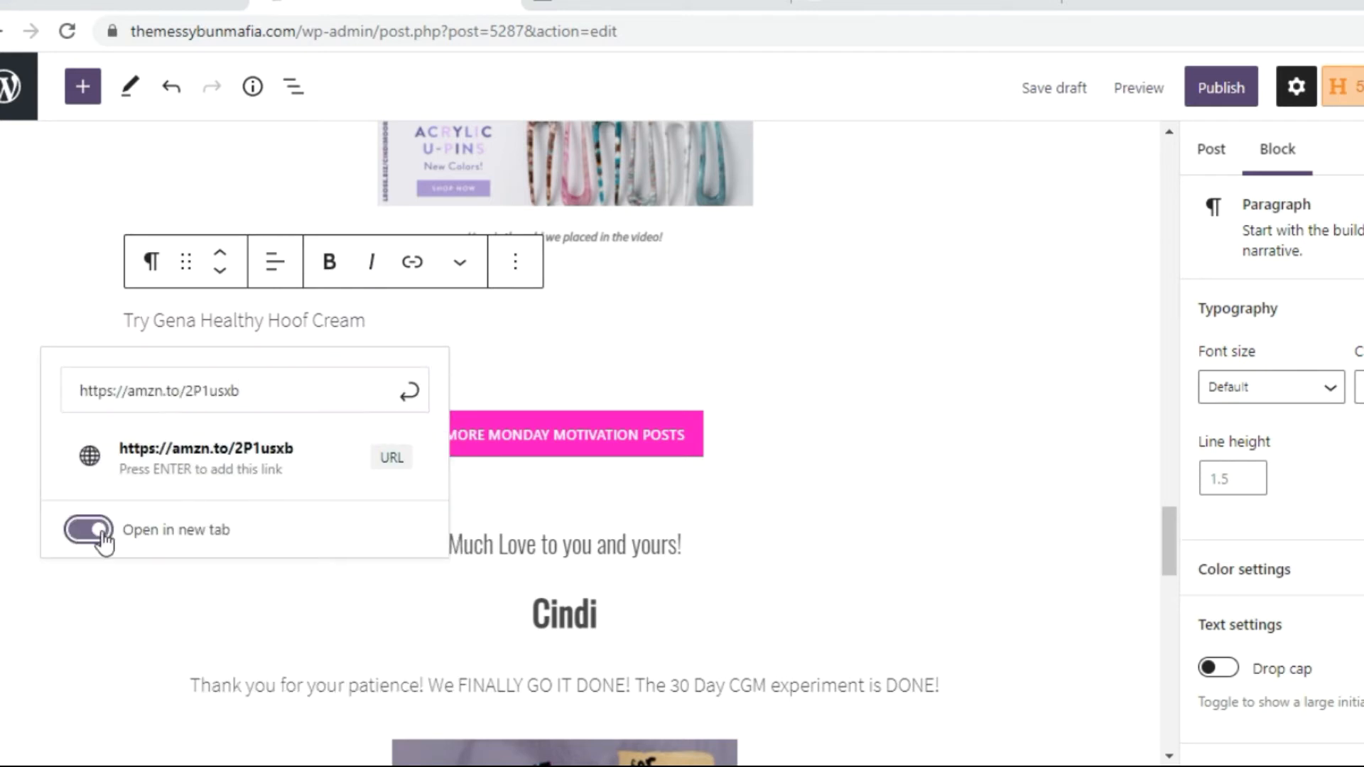
left_click(406, 395)
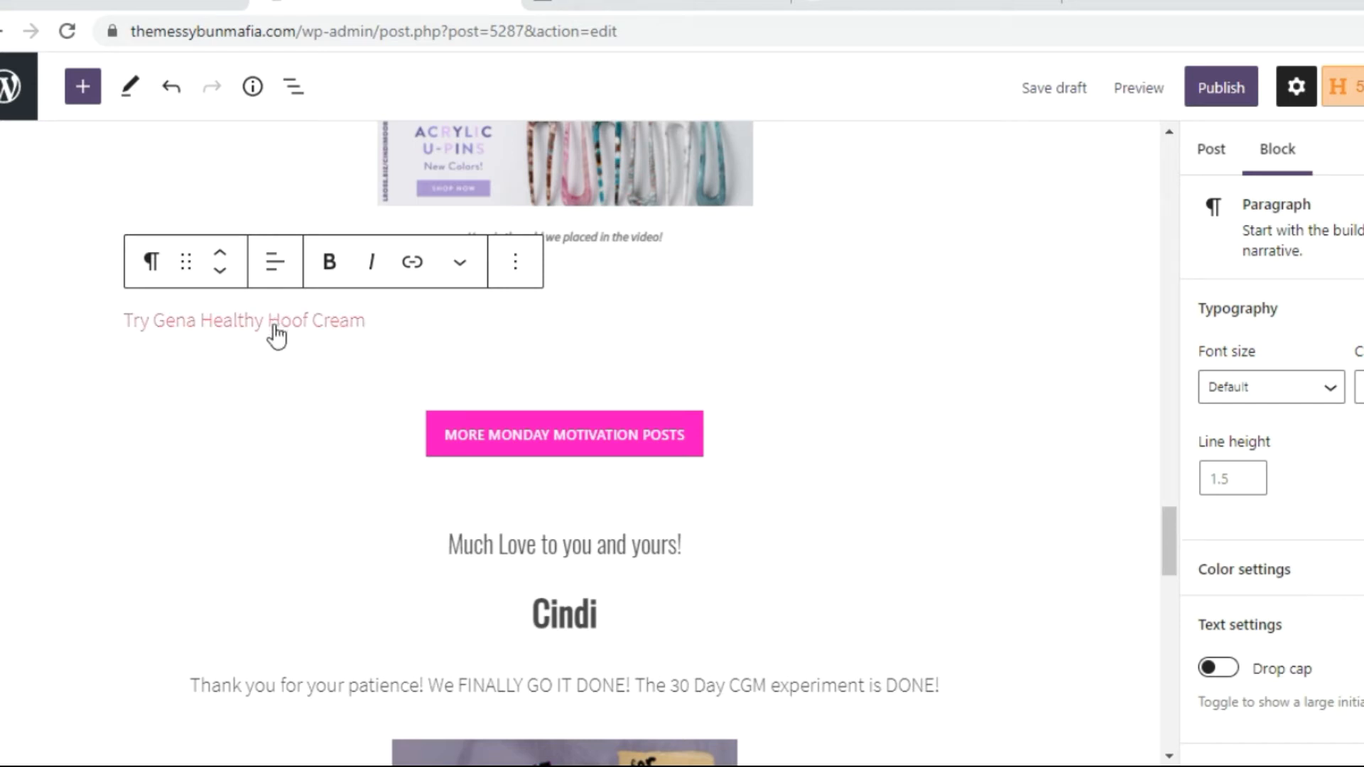
left_click(275, 261)
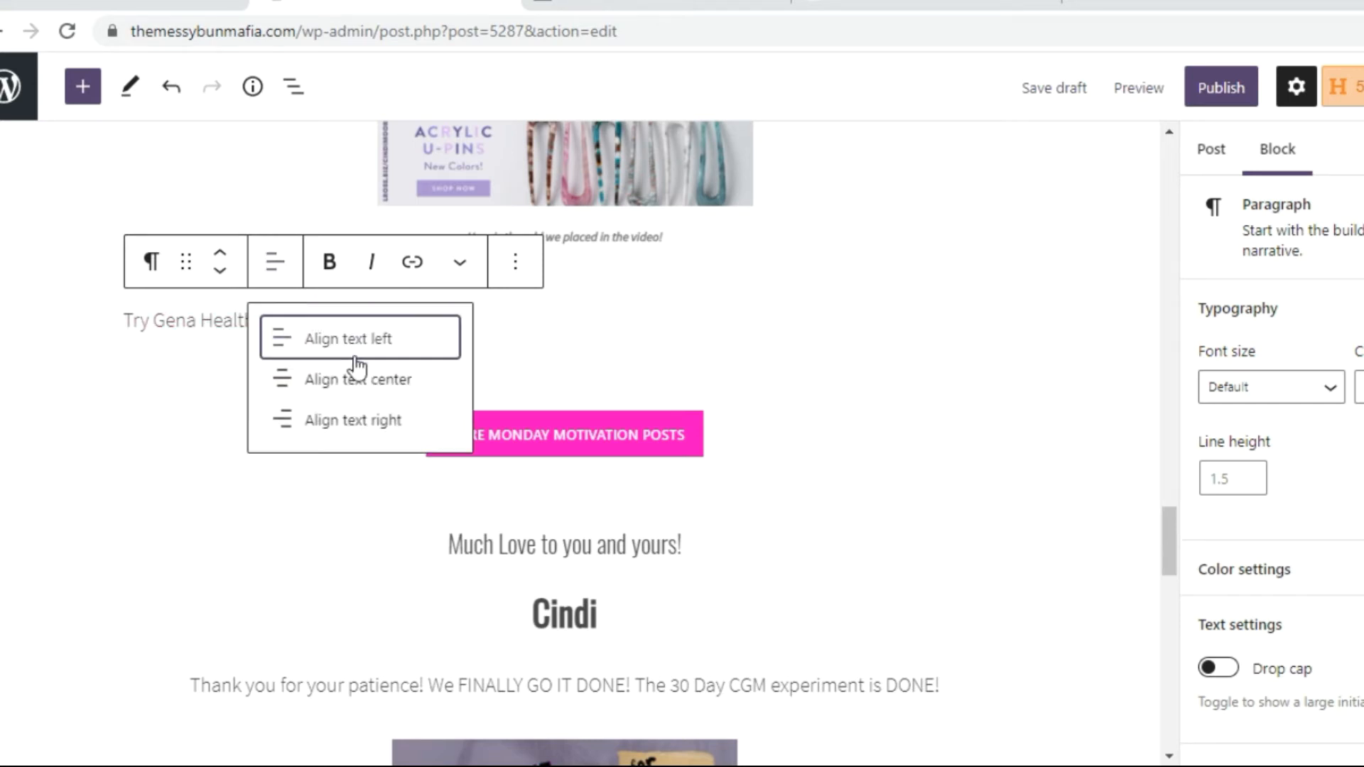
left_click(356, 378)
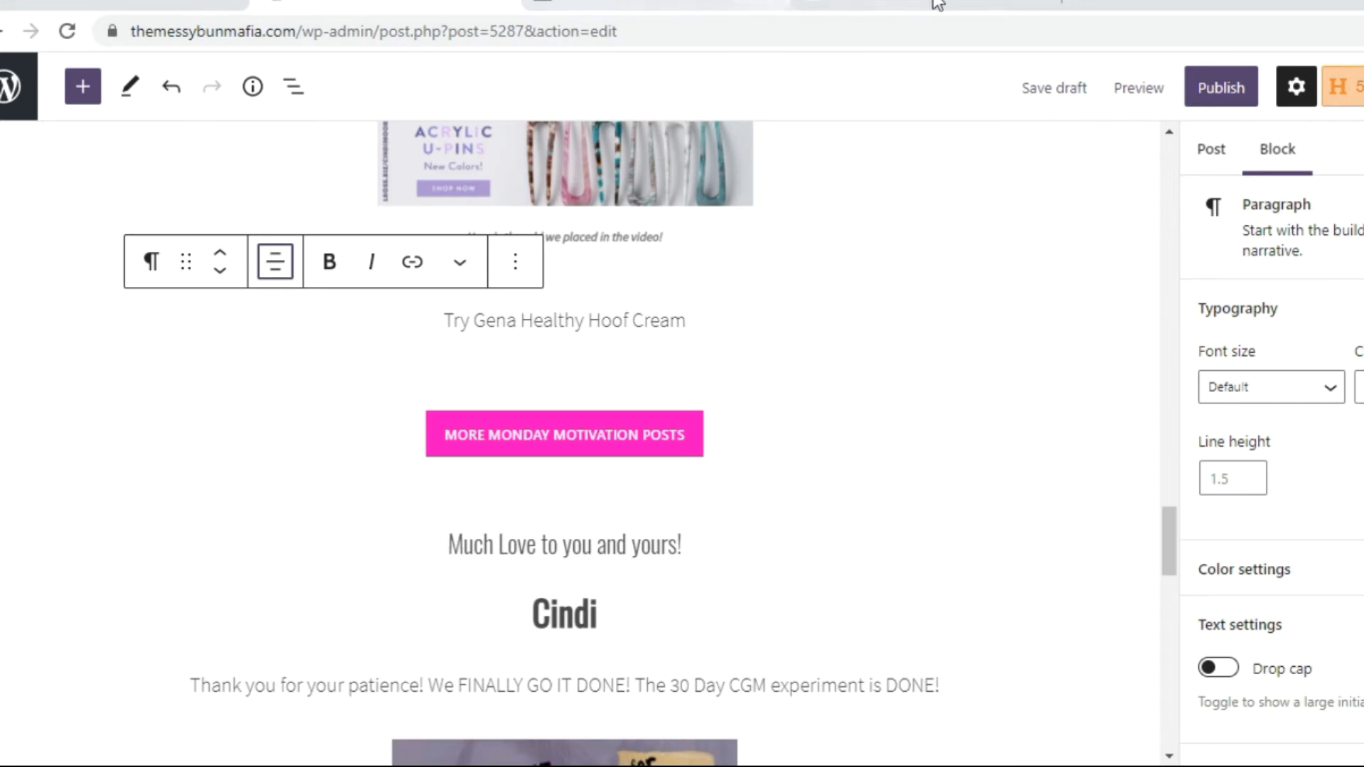
Step: Return to the Amazon product page and examine the image link in its three sizes and the combined text and image link
left_click(973, 4)
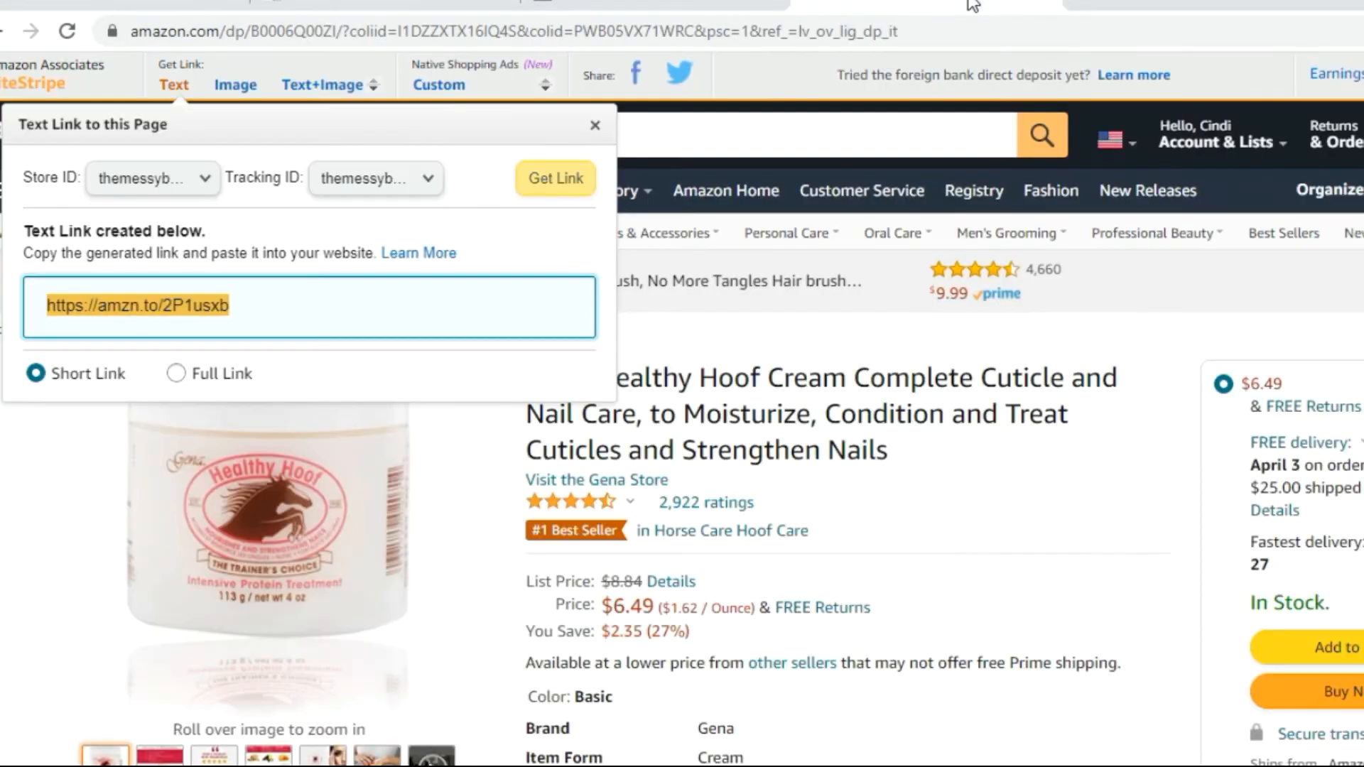
left_click(249, 91)
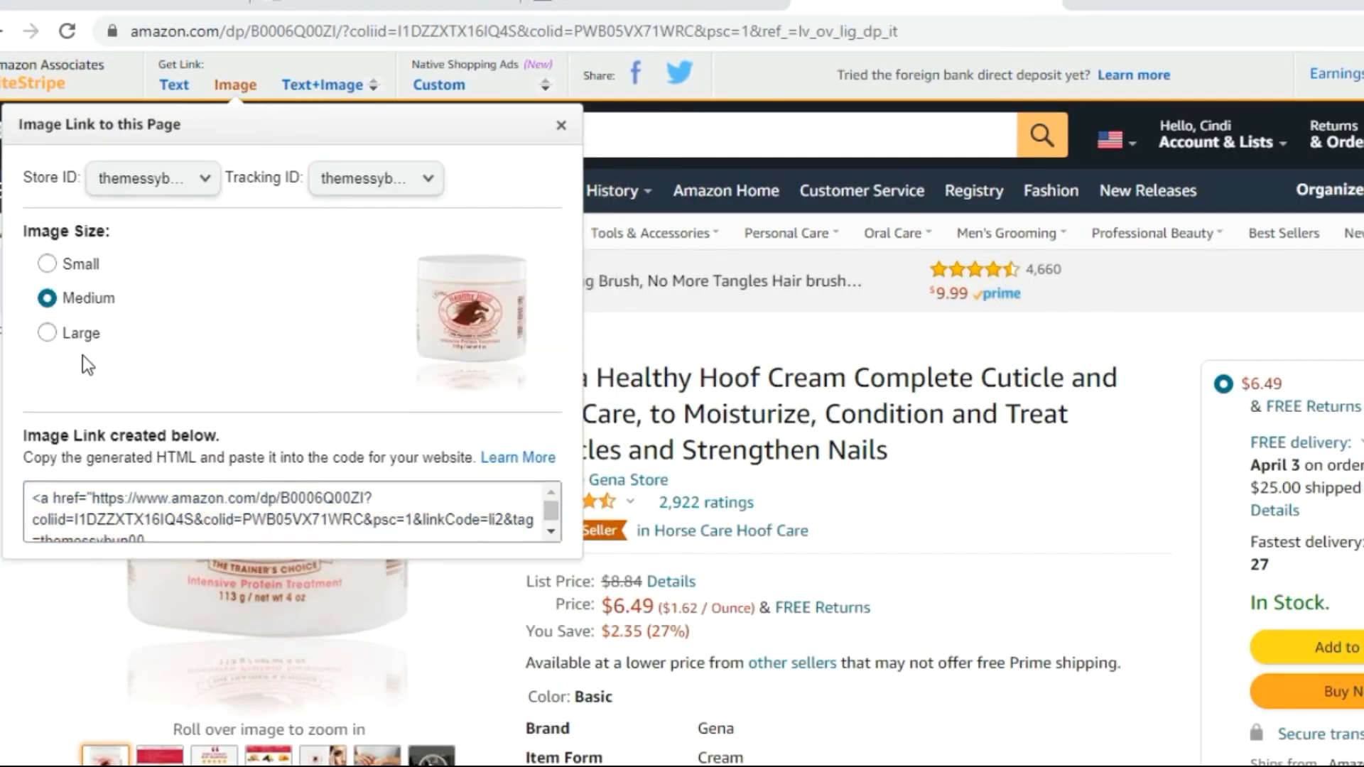
left_click(73, 334)
left_click(82, 298)
left_click(76, 265)
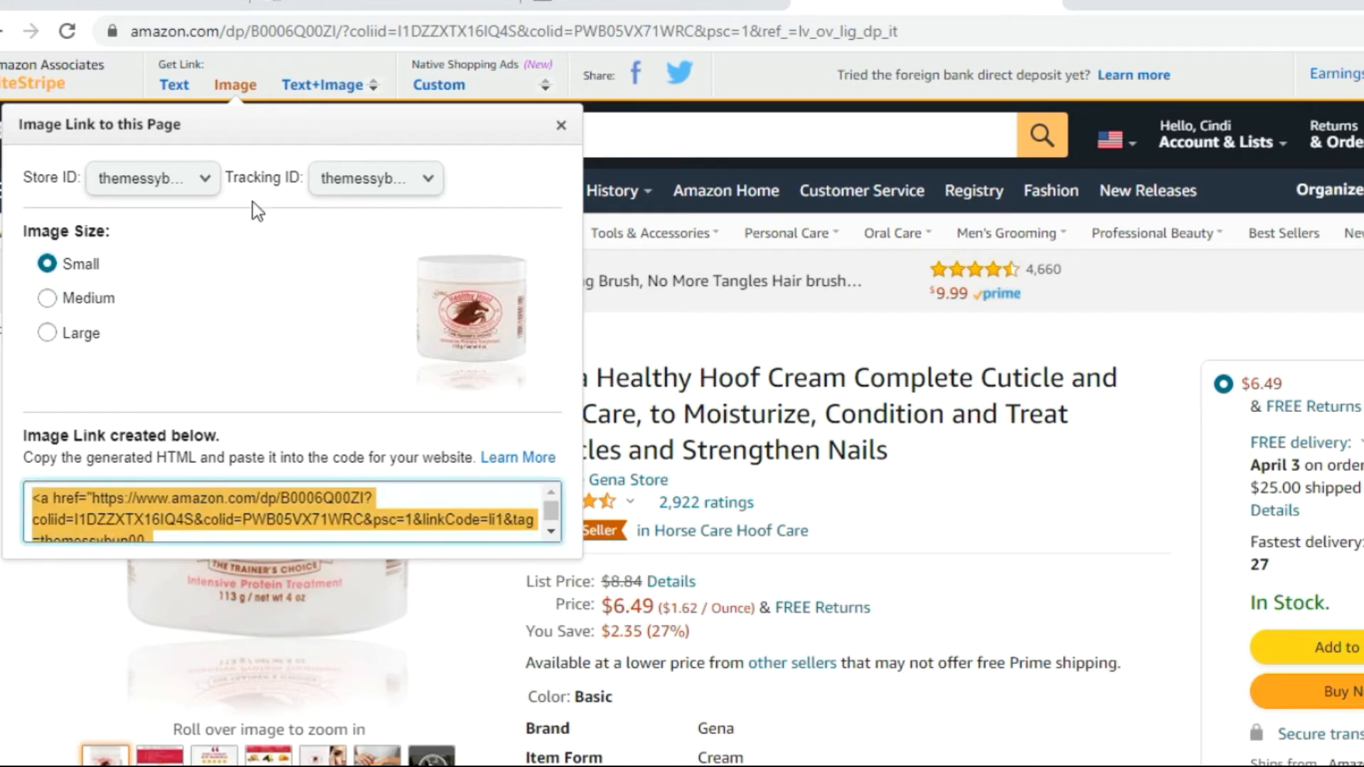
left_click(321, 86)
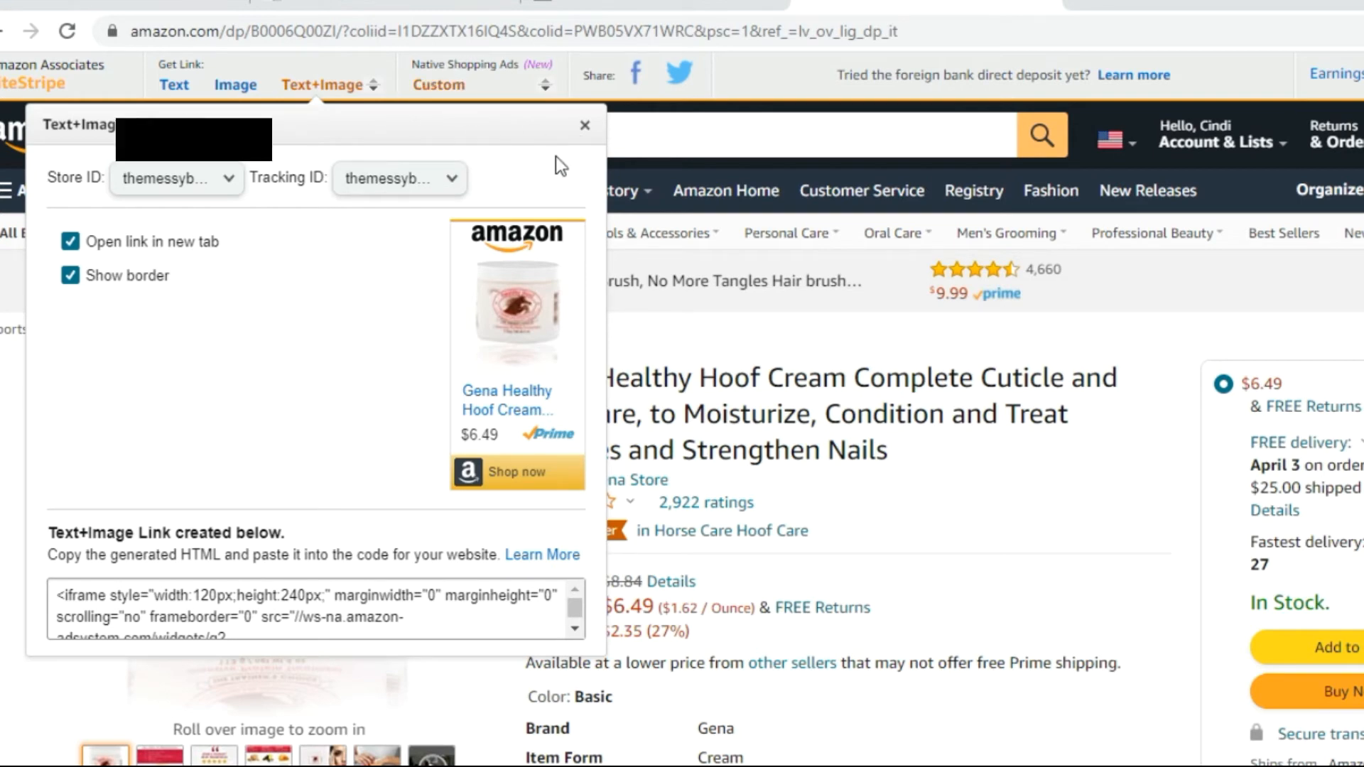
left_click(584, 126)
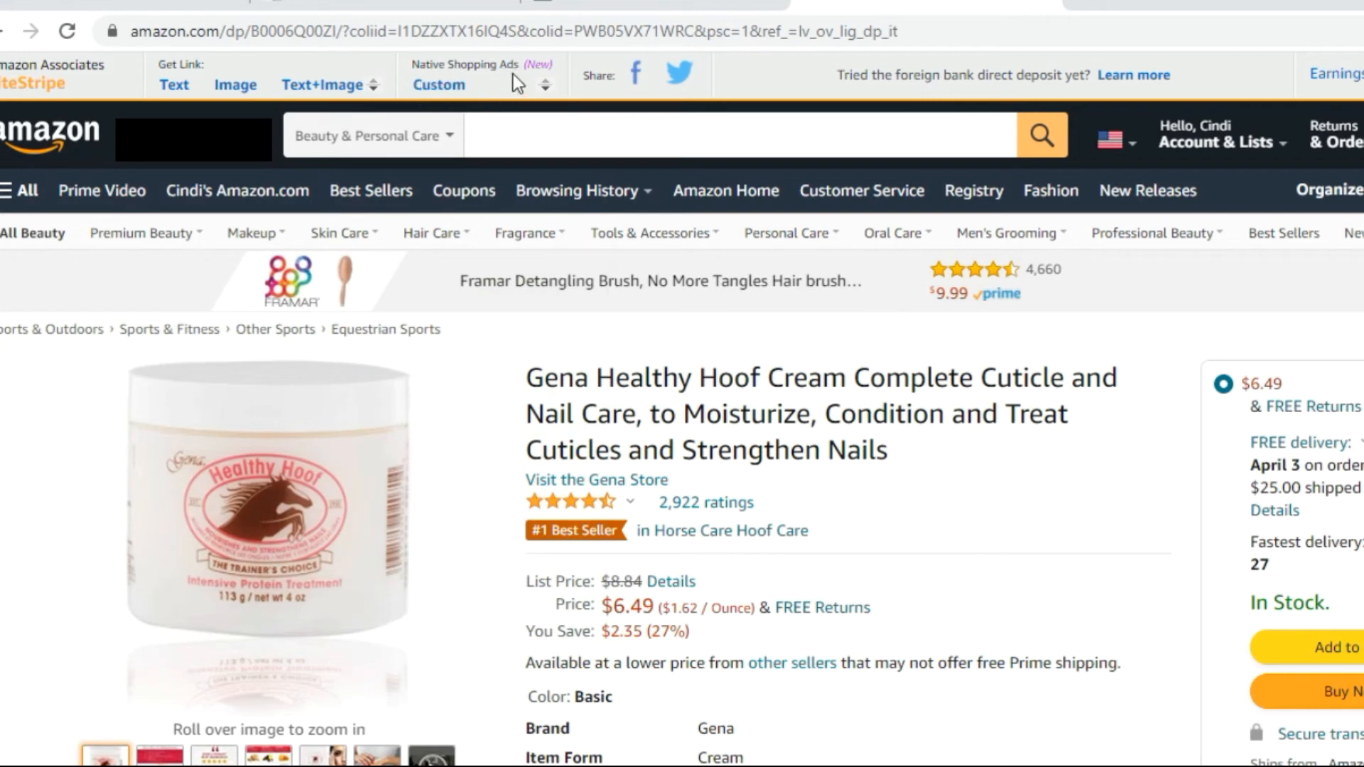
Step: Generate a custom Native Shopping Ad for the hoof cream and copy its ad code
left_click(438, 86)
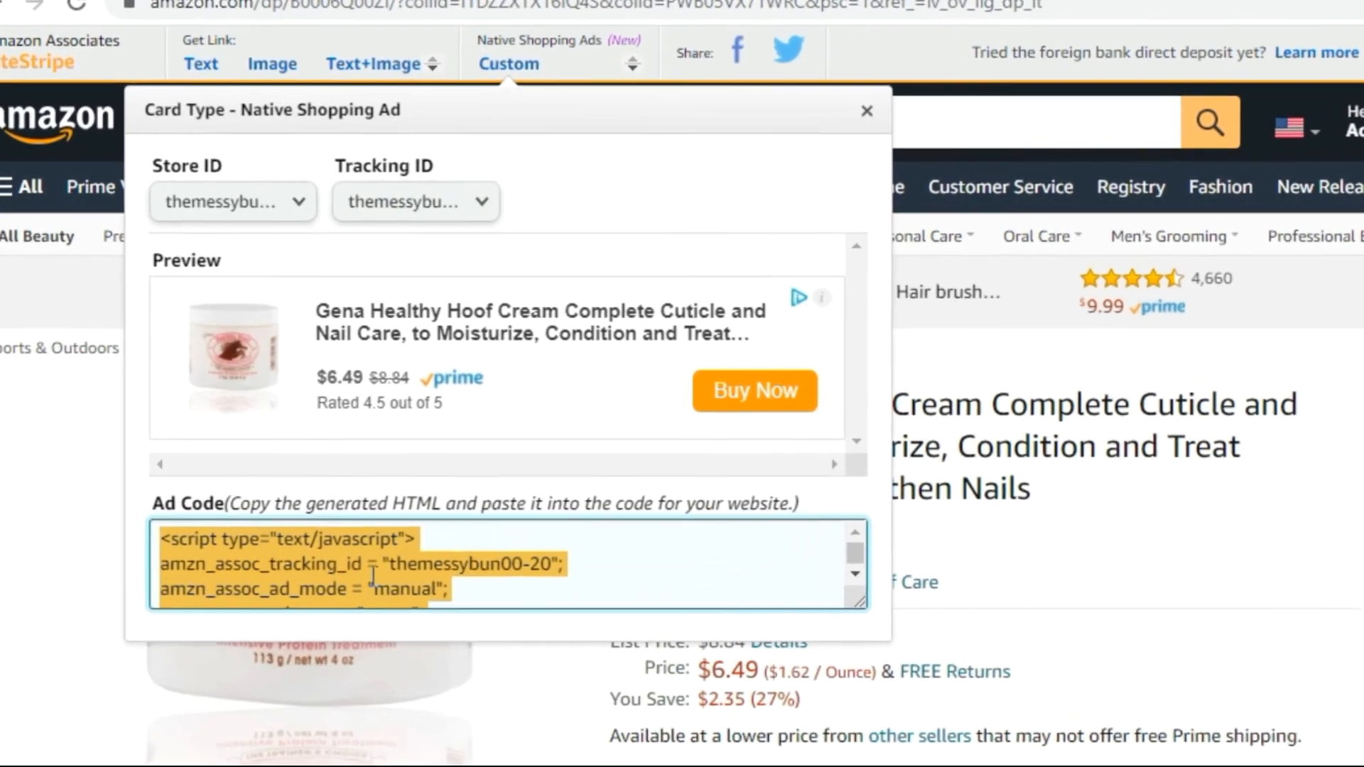
right_click(372, 575)
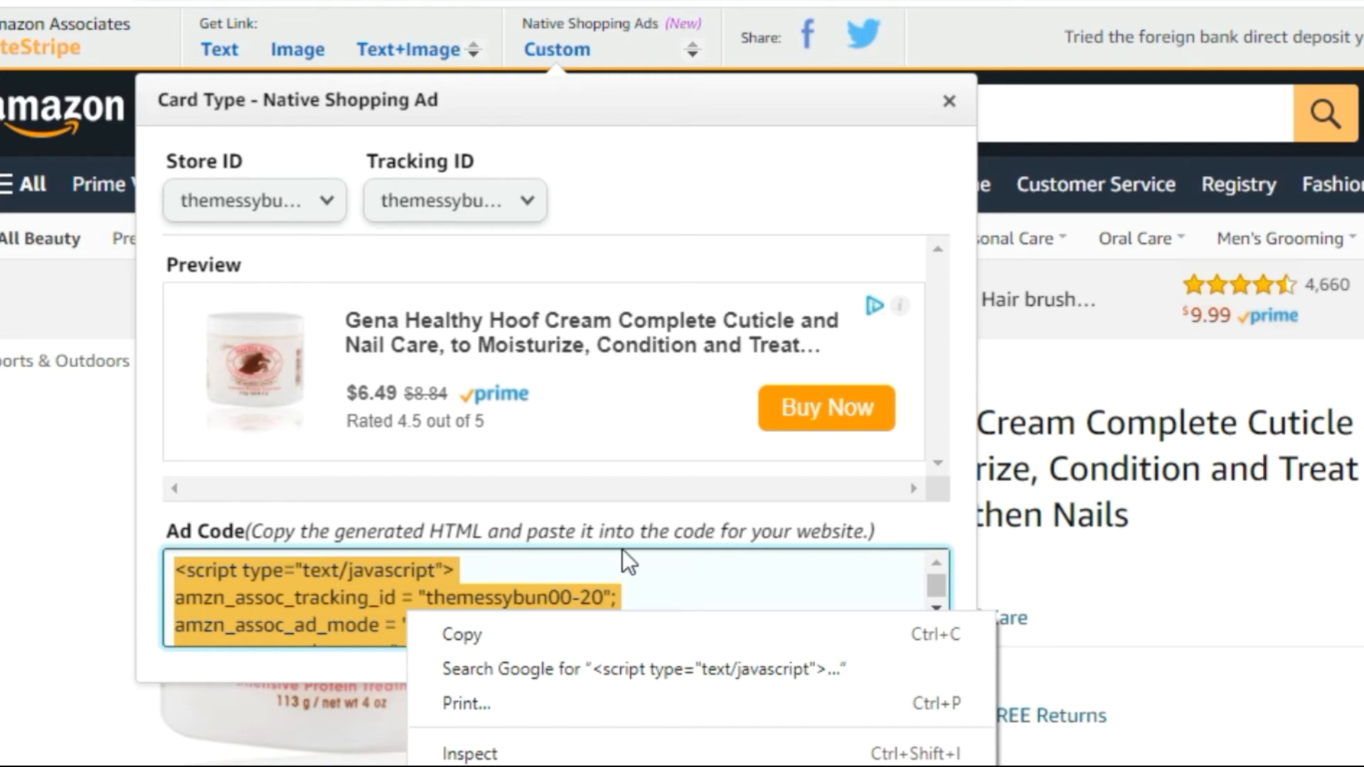
scroll(318, 483, "down", 3)
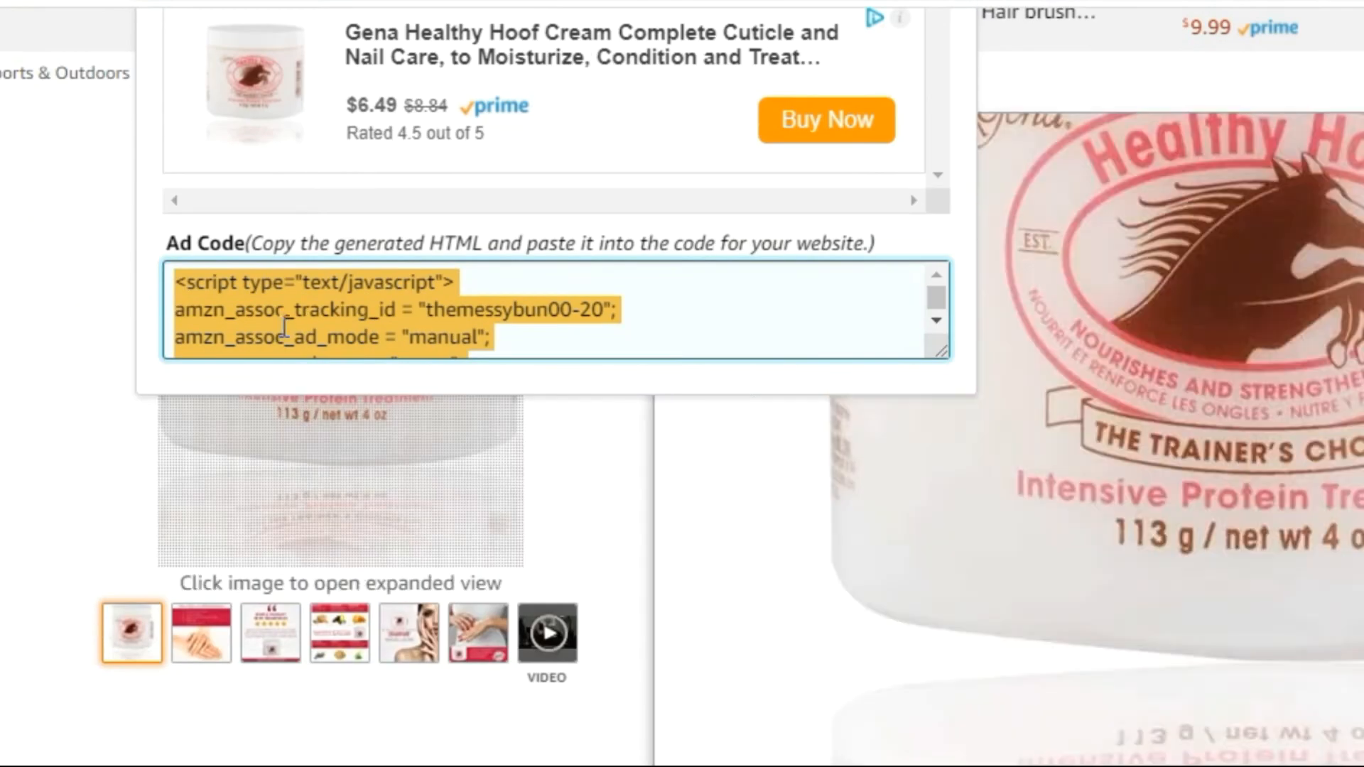
right_click(282, 327)
left_click(357, 351)
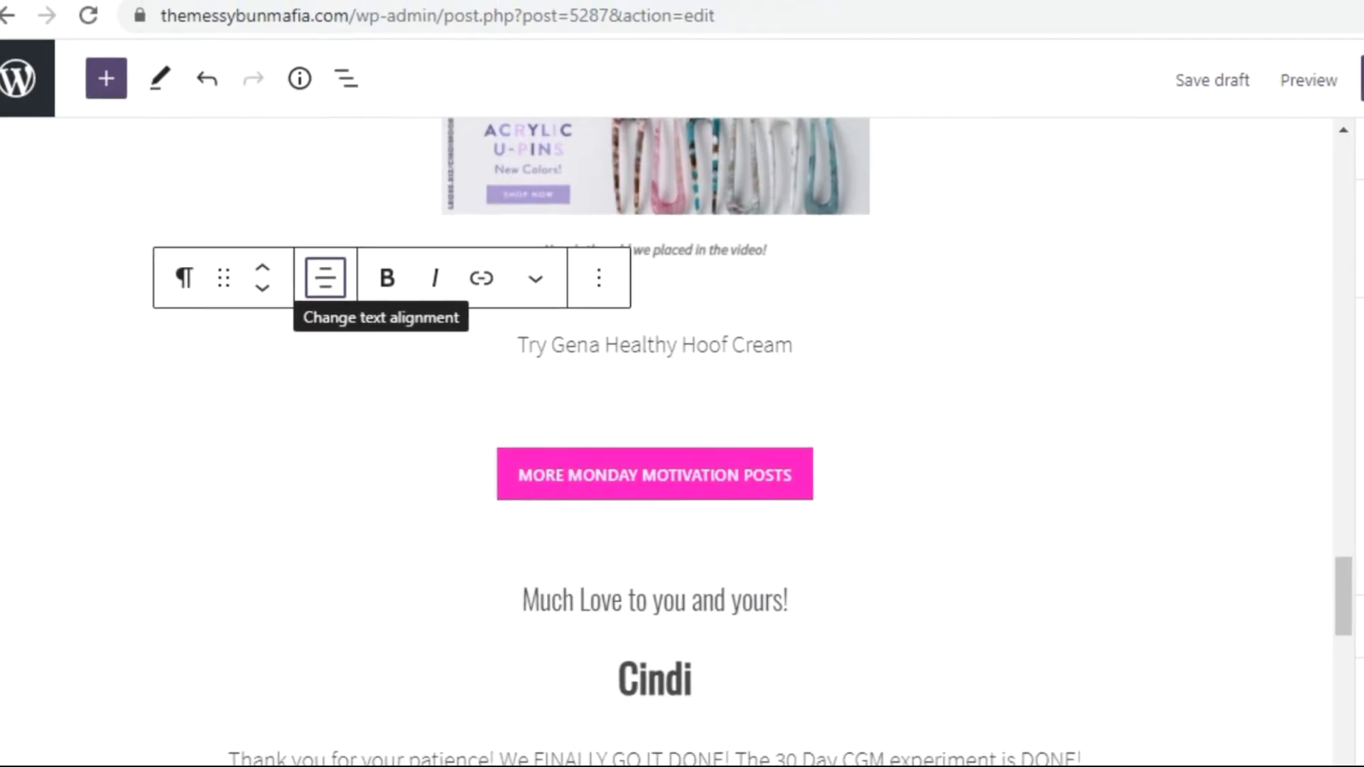
Step: Insert a Custom HTML block beneath the linked hoof cream text in the WordPress post and paste the copied ad code into it
mouse_move(655, 391)
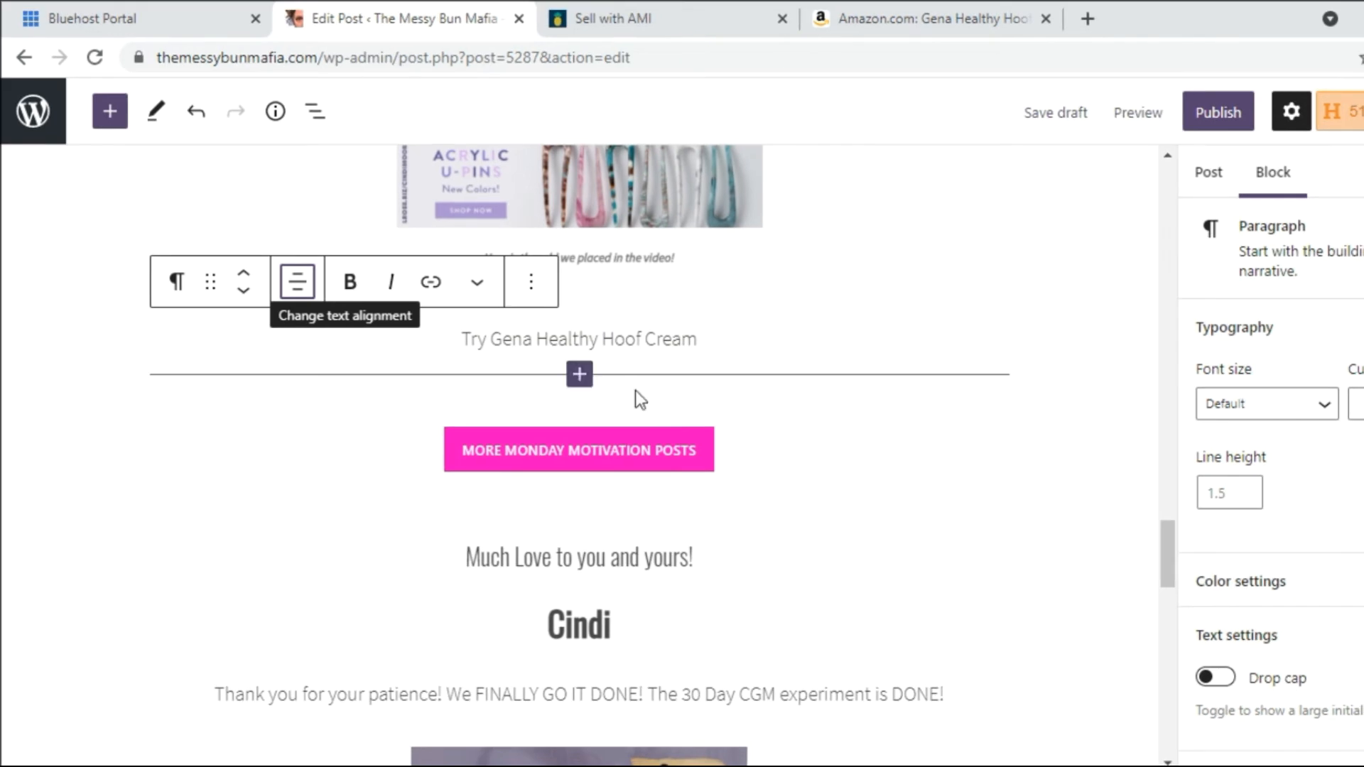
left_click(579, 374)
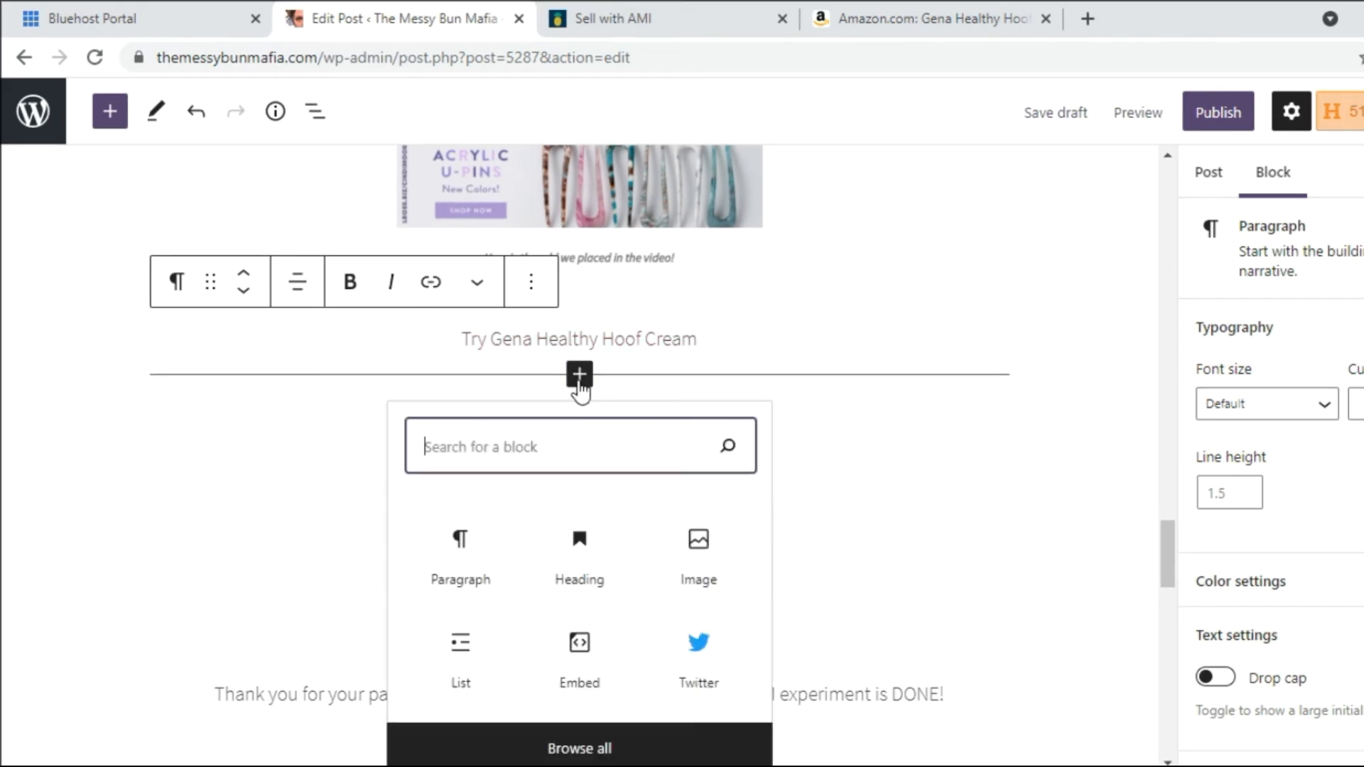
type("html")
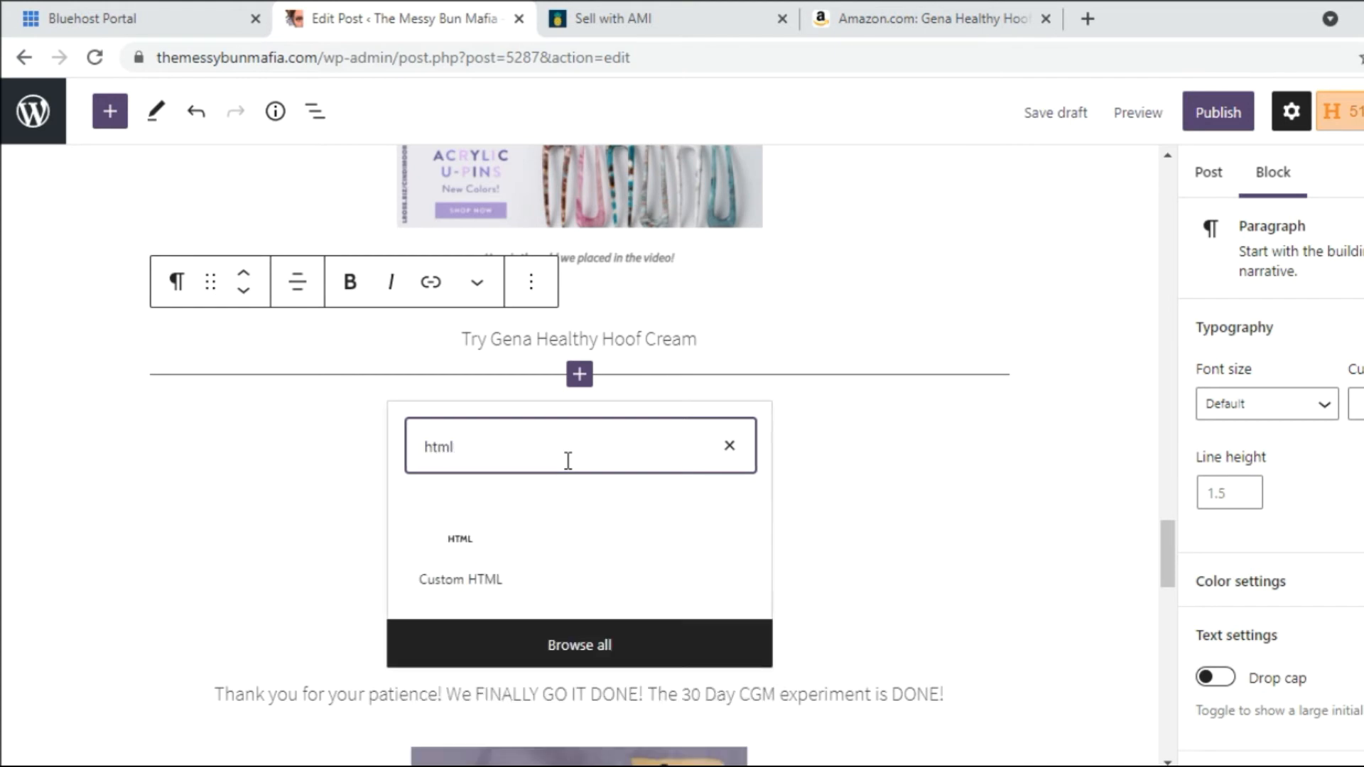
left_click(502, 568)
right_click(299, 411)
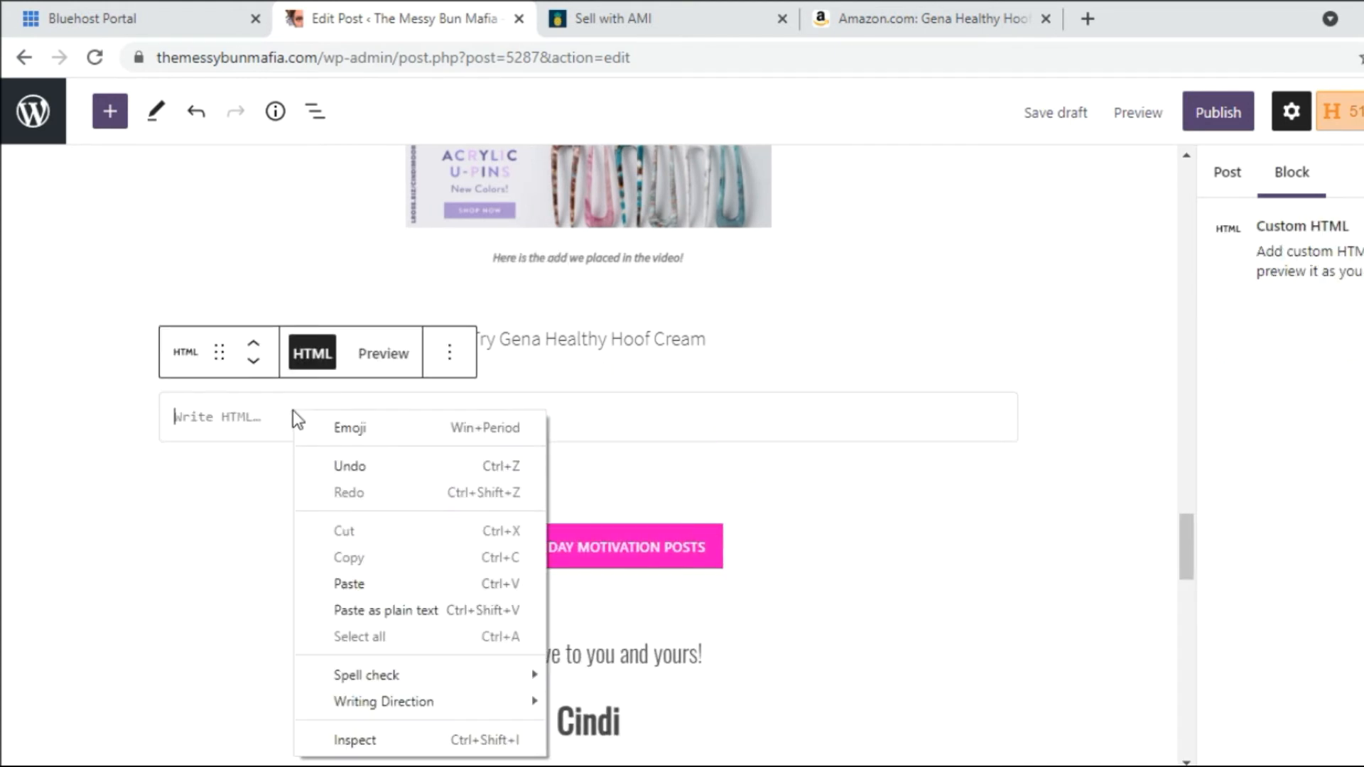
left_click(393, 573)
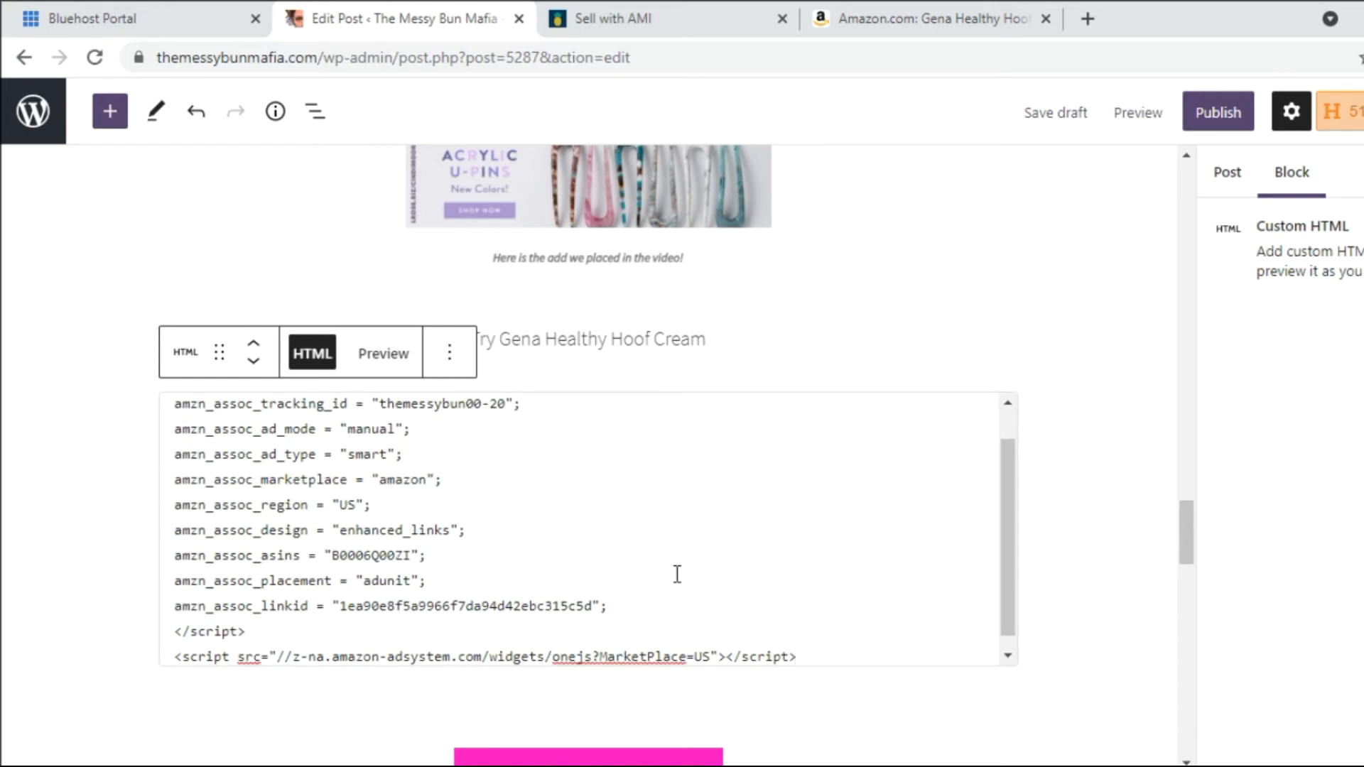
Step: Preview the rendered Amazon ad block and open a preview of the whole post in a new tab
left_click(384, 353)
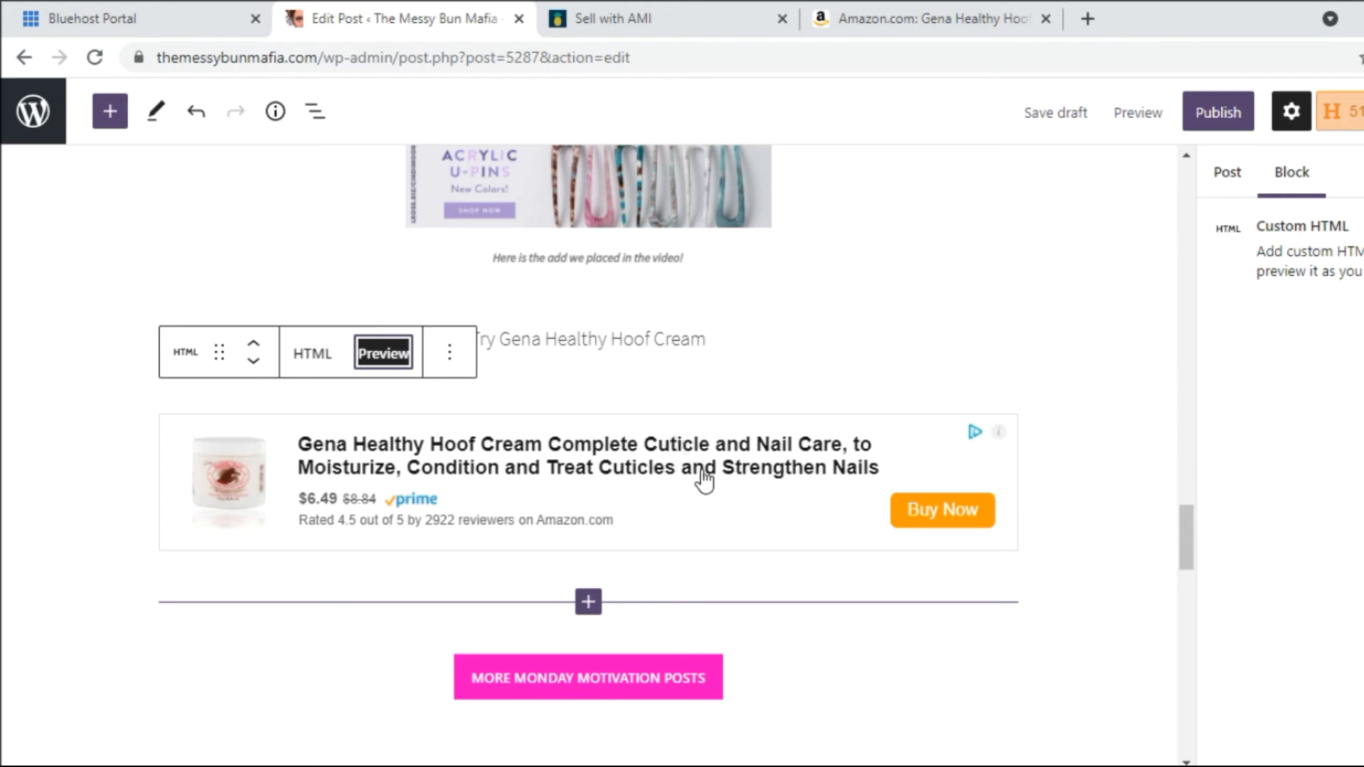
left_click(1126, 120)
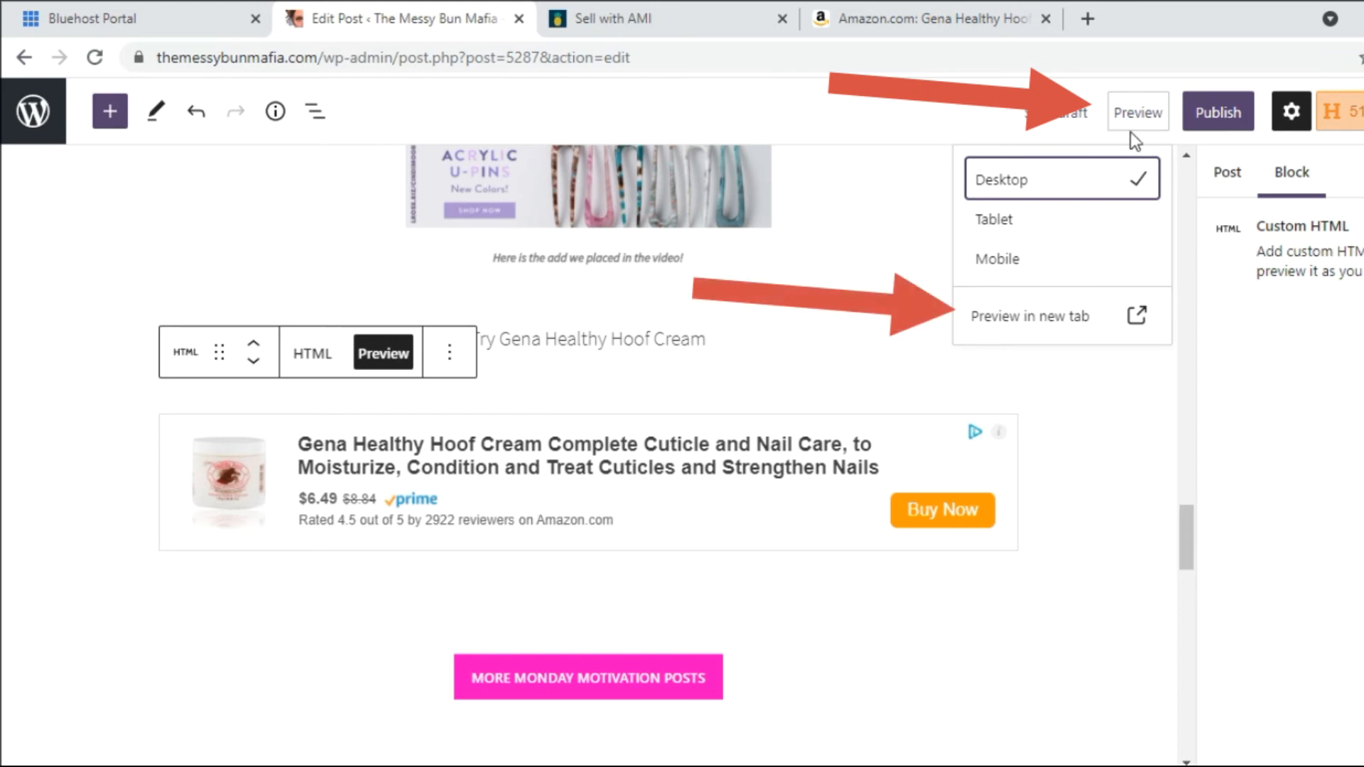
left_click(1024, 318)
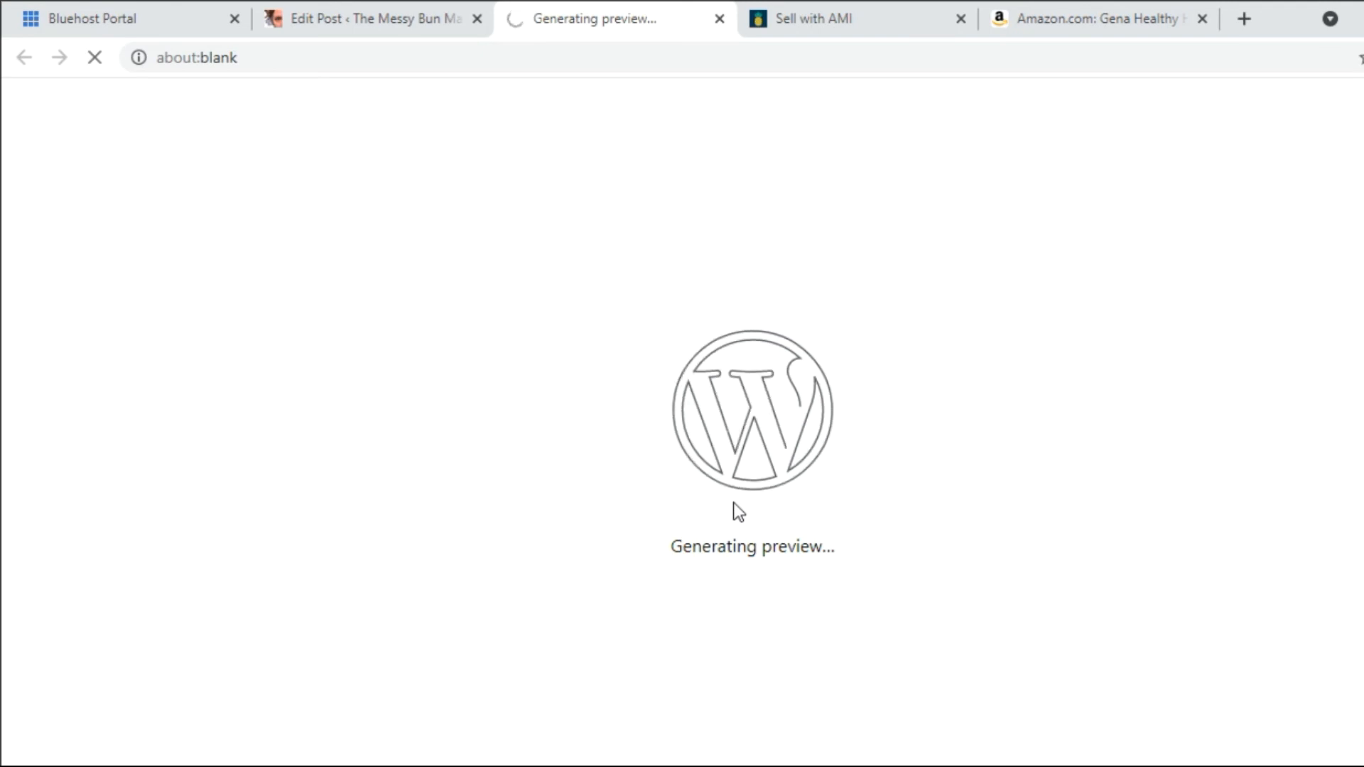
Step: Look through the post preview down to the acrylic U-pins banner, hoof cream text link and Amazon ad
scroll(741, 508, "down", 15)
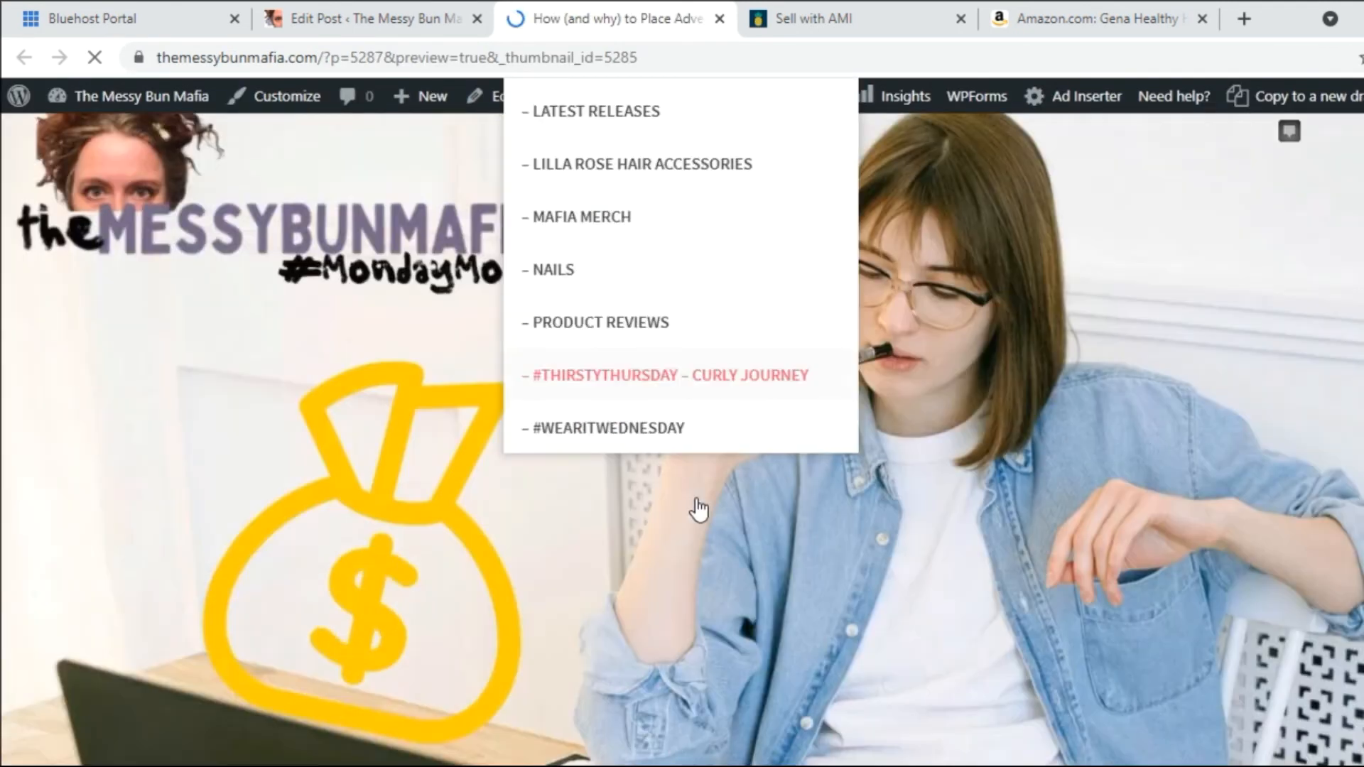
scroll(573, 500, "down", 3)
scroll(800, 315, "up", 5)
scroll(622, 449, "down", 6)
scroll(595, 456, "down", 20)
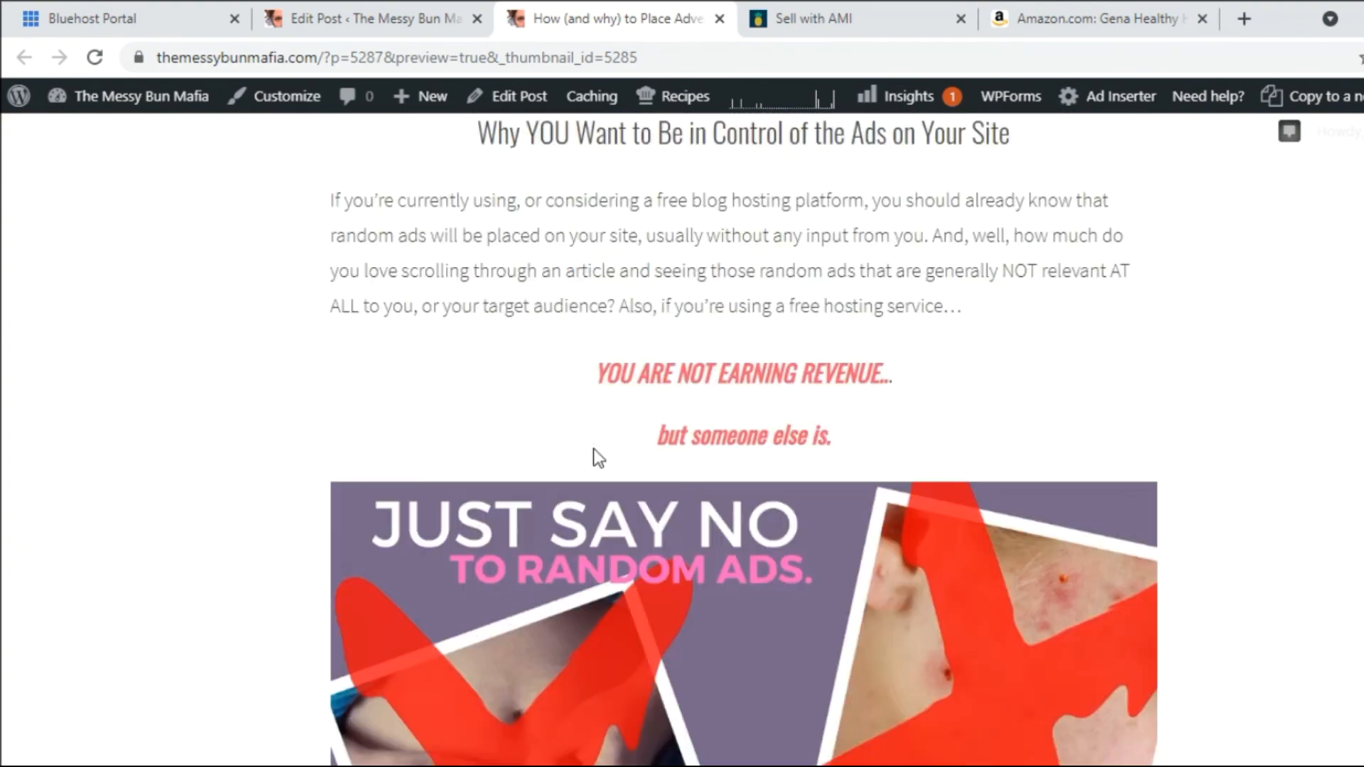
scroll(596, 454, "down", 10)
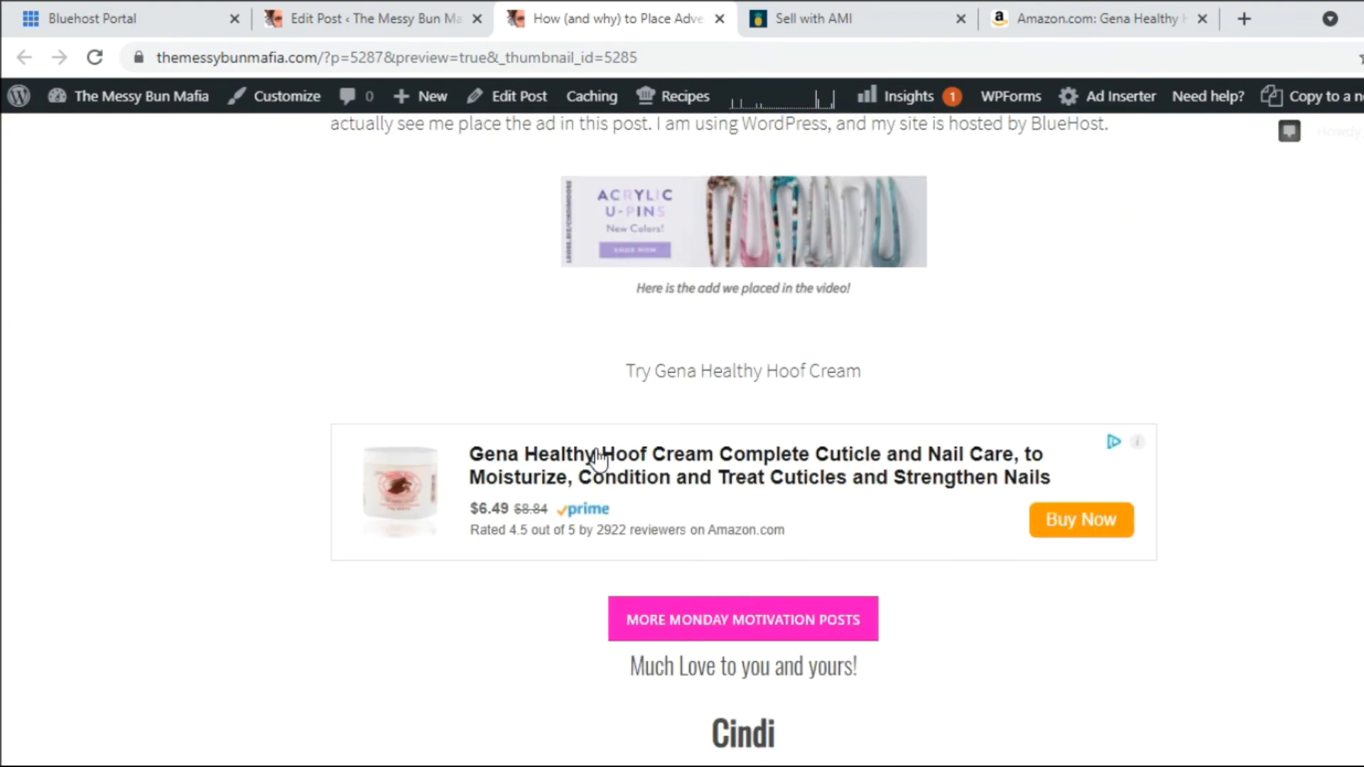
scroll(748, 461, "up", 4)
Step: Test the acrylic U-pins banner's link from the preview and browse the U-pin products on the shop page
left_click(748, 460)
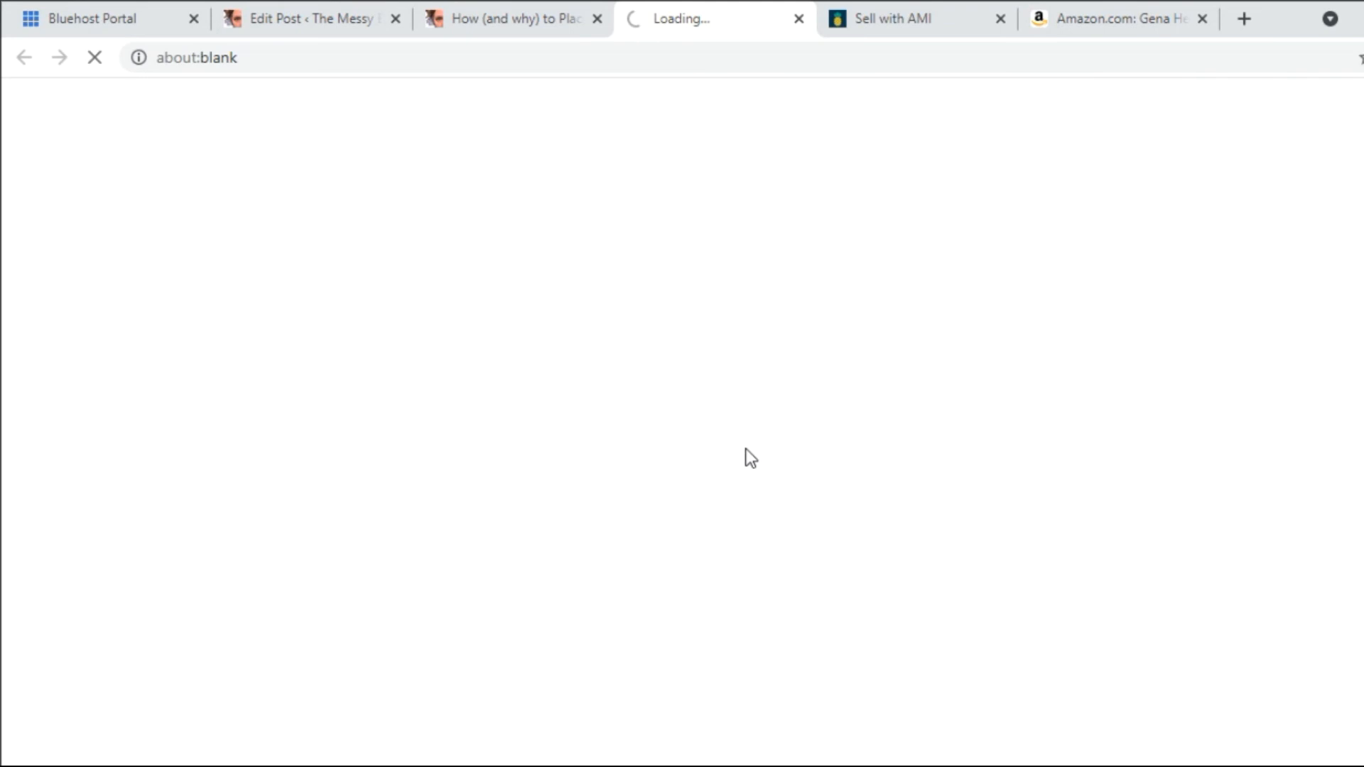
scroll(626, 417, "down", 2)
scroll(625, 419, "down", 3)
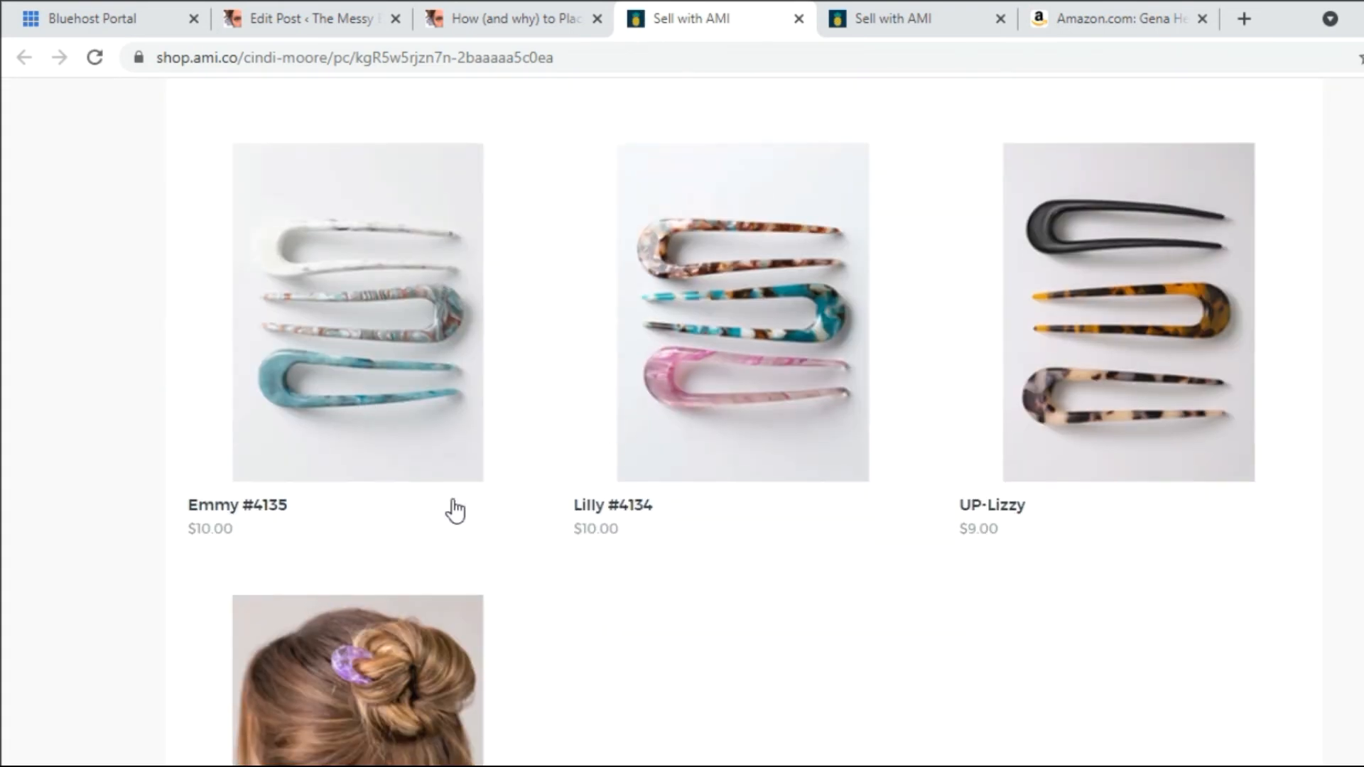
scroll(454, 511, "down", 4)
scroll(448, 508, "up", 3)
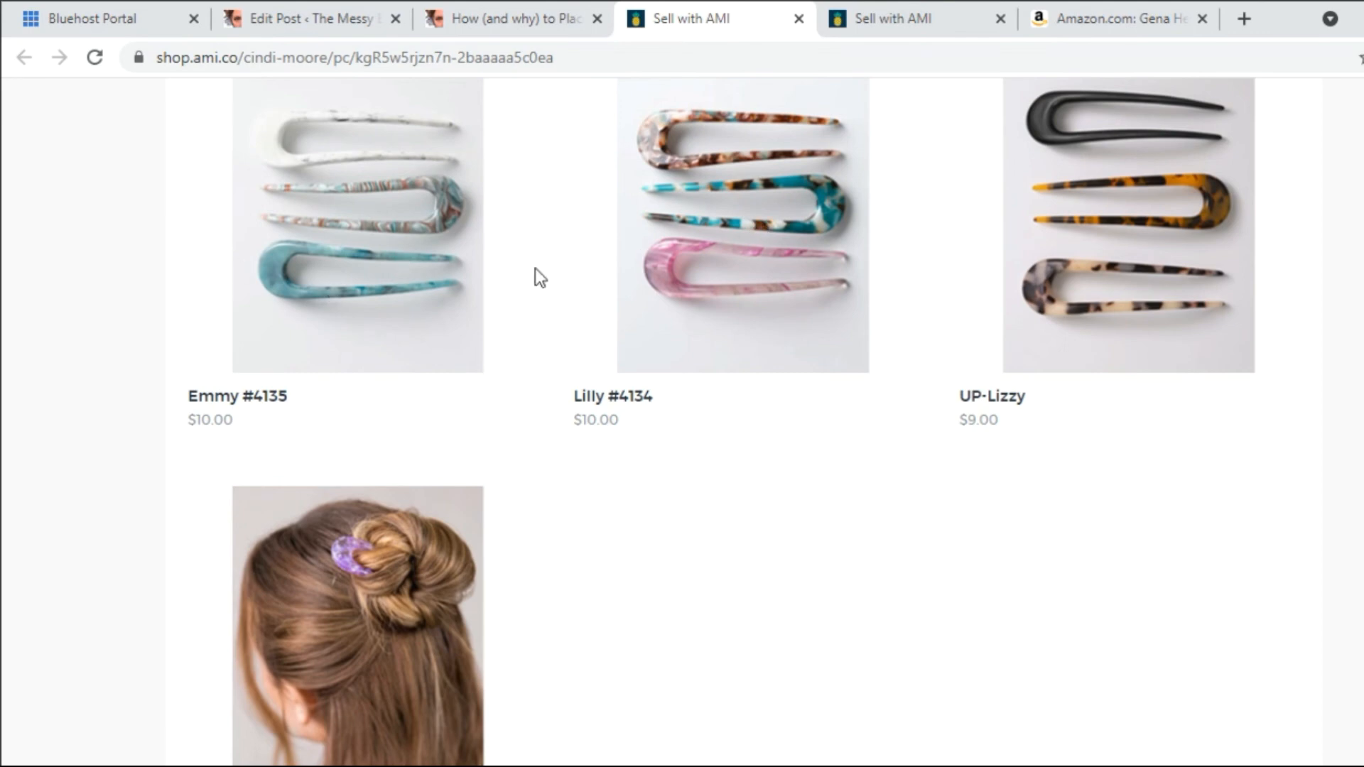
Step: Open the Emmy #4135 product page and try its purchase options, ending on the MIX option
left_click(426, 262)
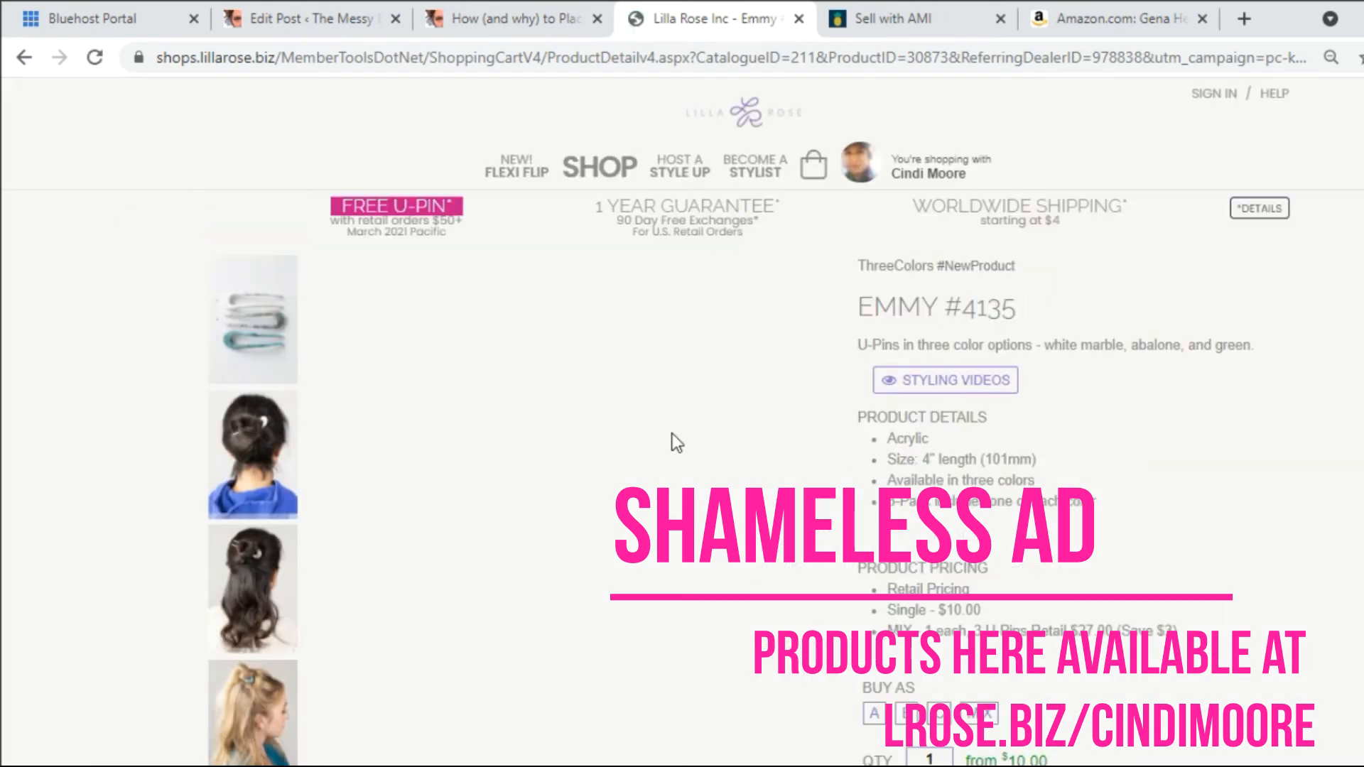
scroll(671, 434, "down", 7)
scroll(669, 435, "up", 4)
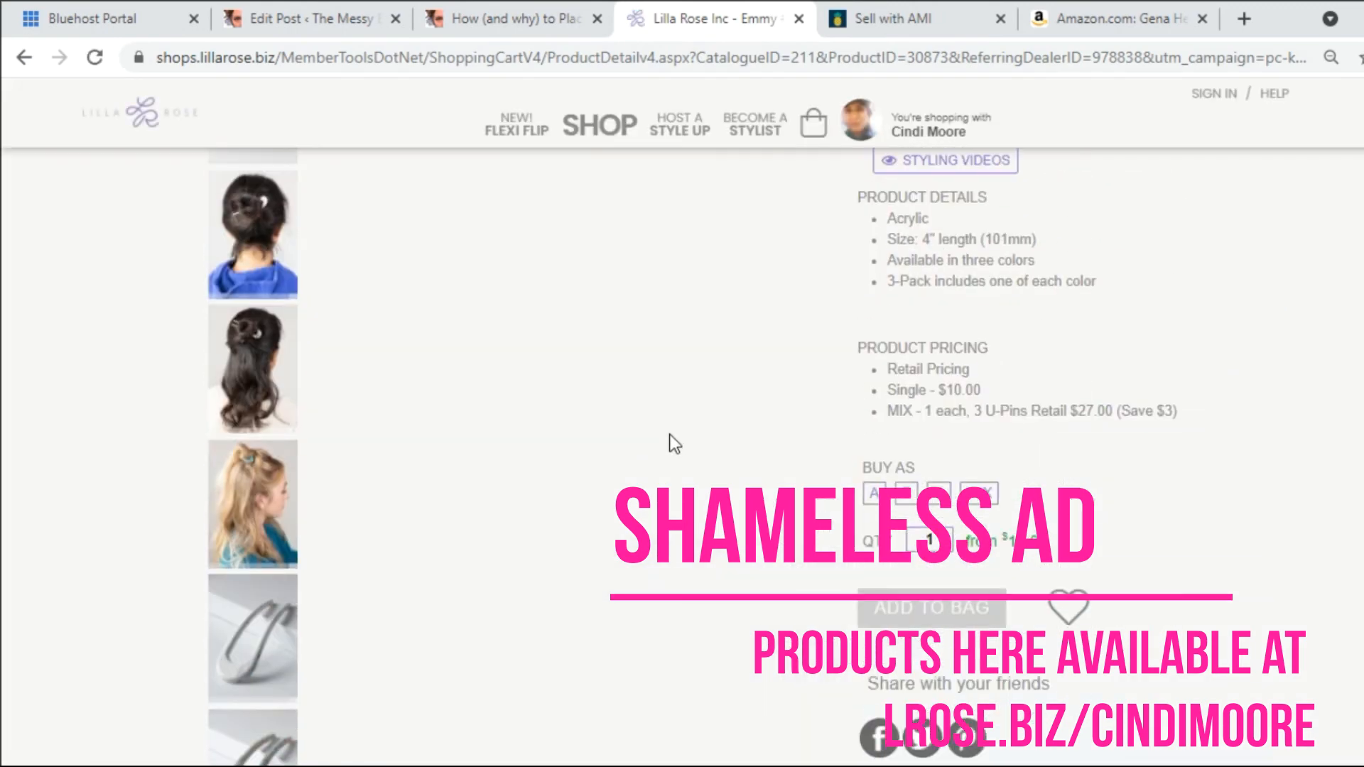
scroll(669, 434, "up", 2)
left_click(908, 605)
left_click(939, 604)
left_click(977, 603)
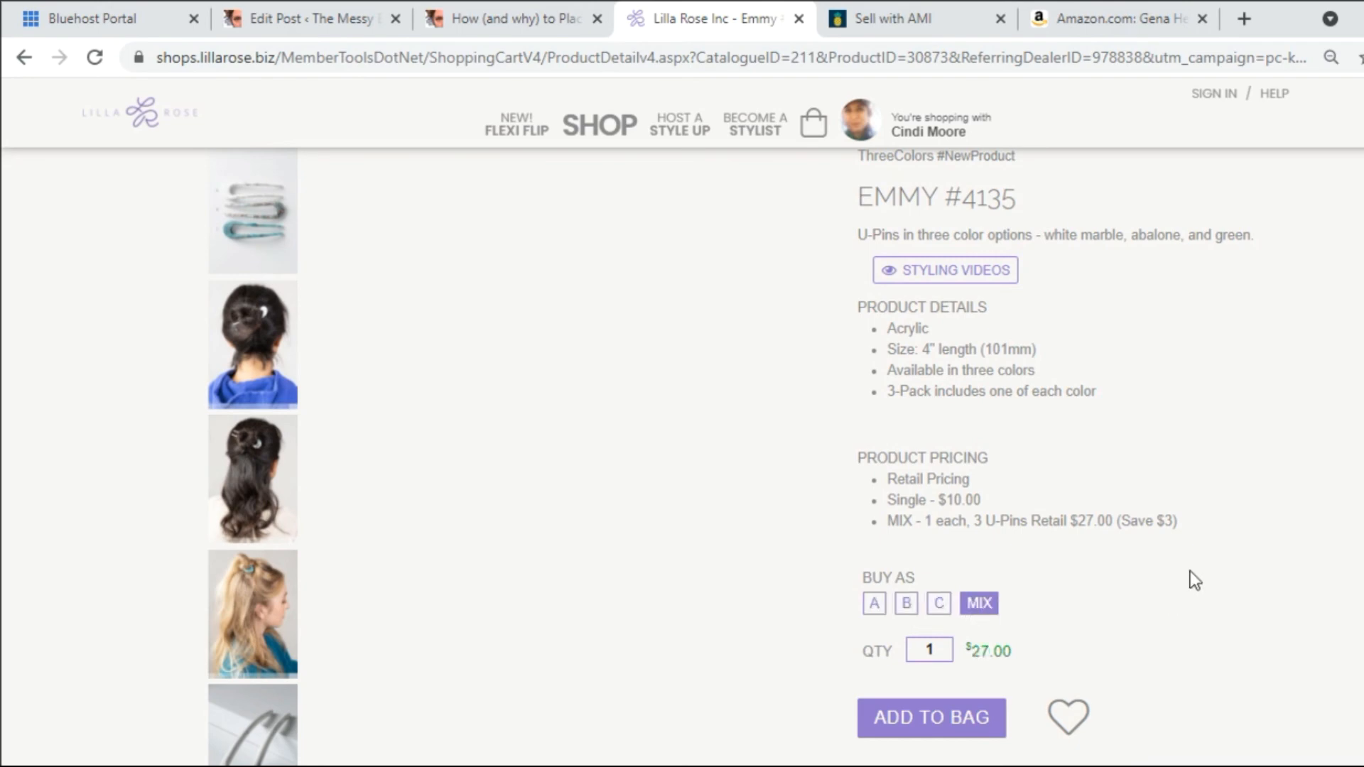
Step: Return to the post preview and test the native Gena Healthy Hoof Cream ad by opening its Amazon product page
left_click(526, 28)
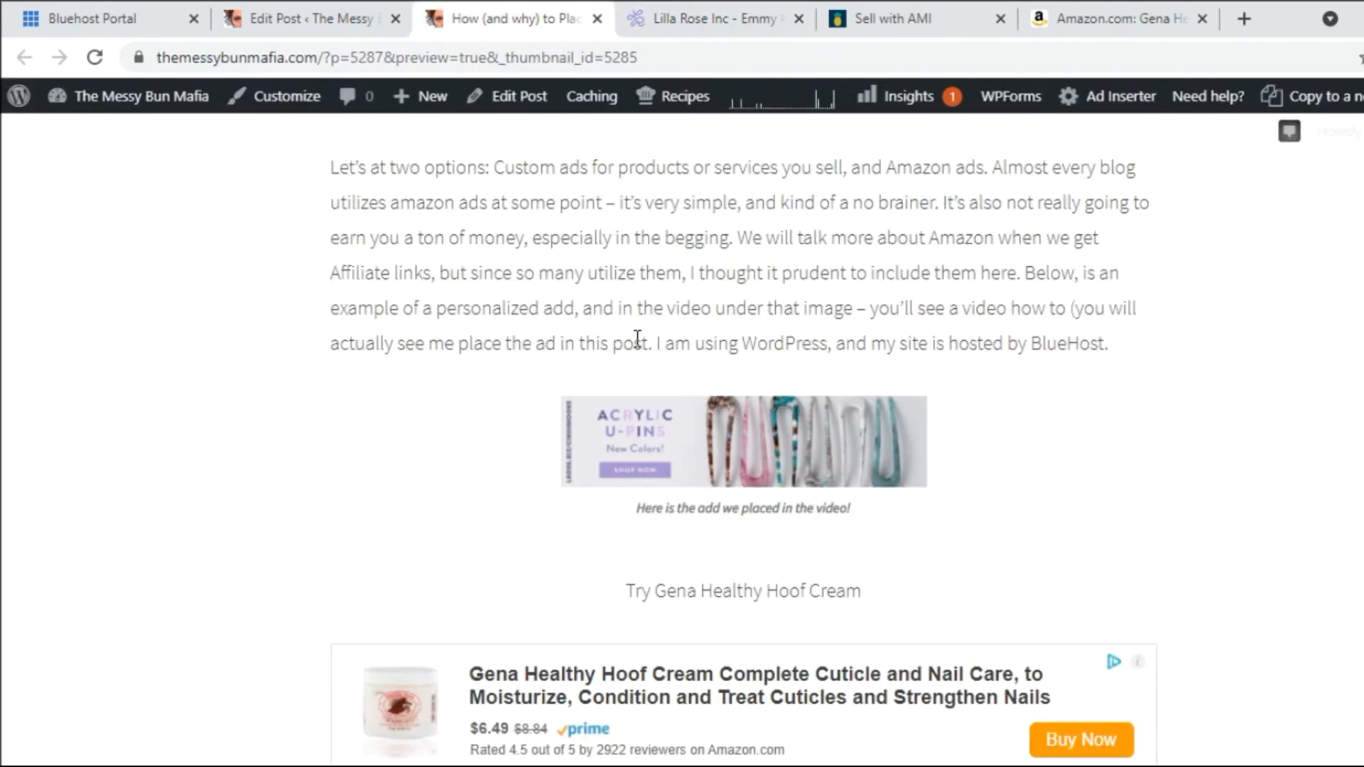
scroll(609, 511, "down", 3)
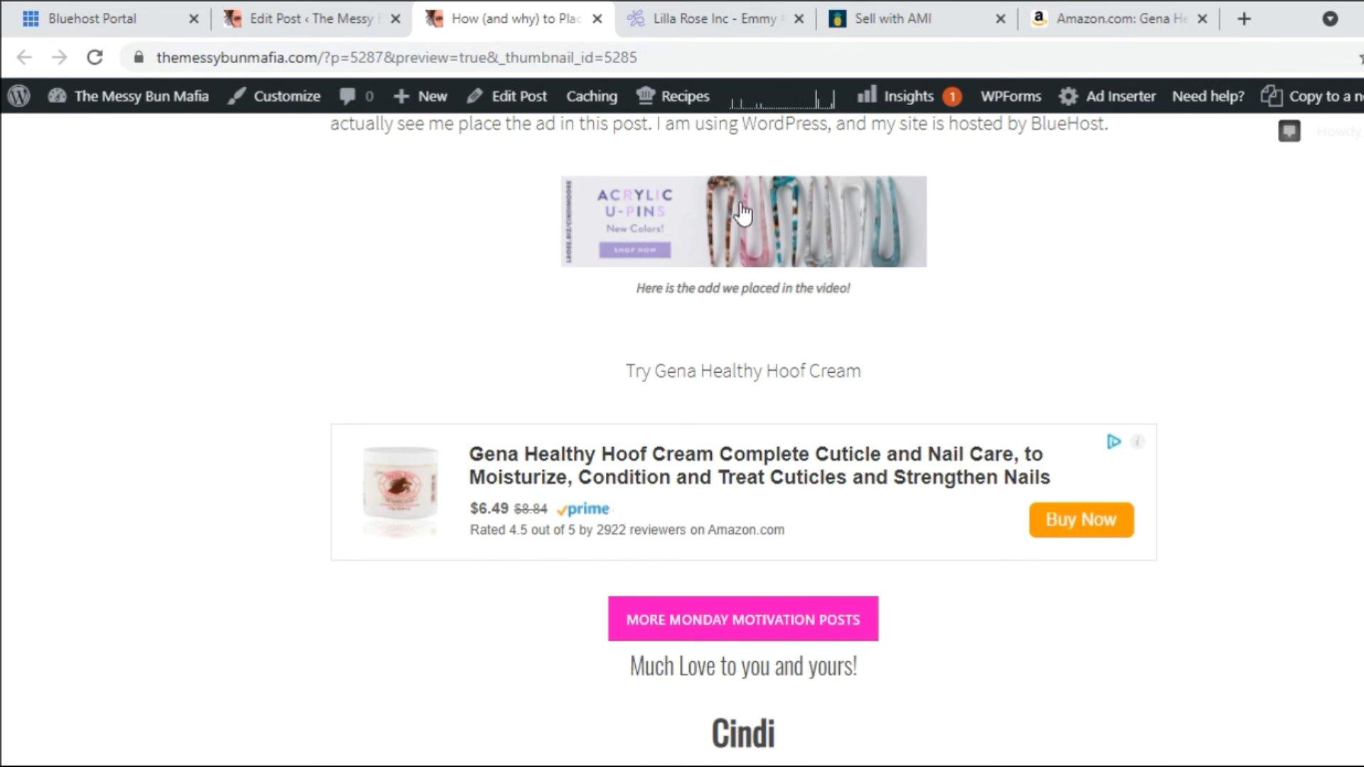
left_click(721, 487)
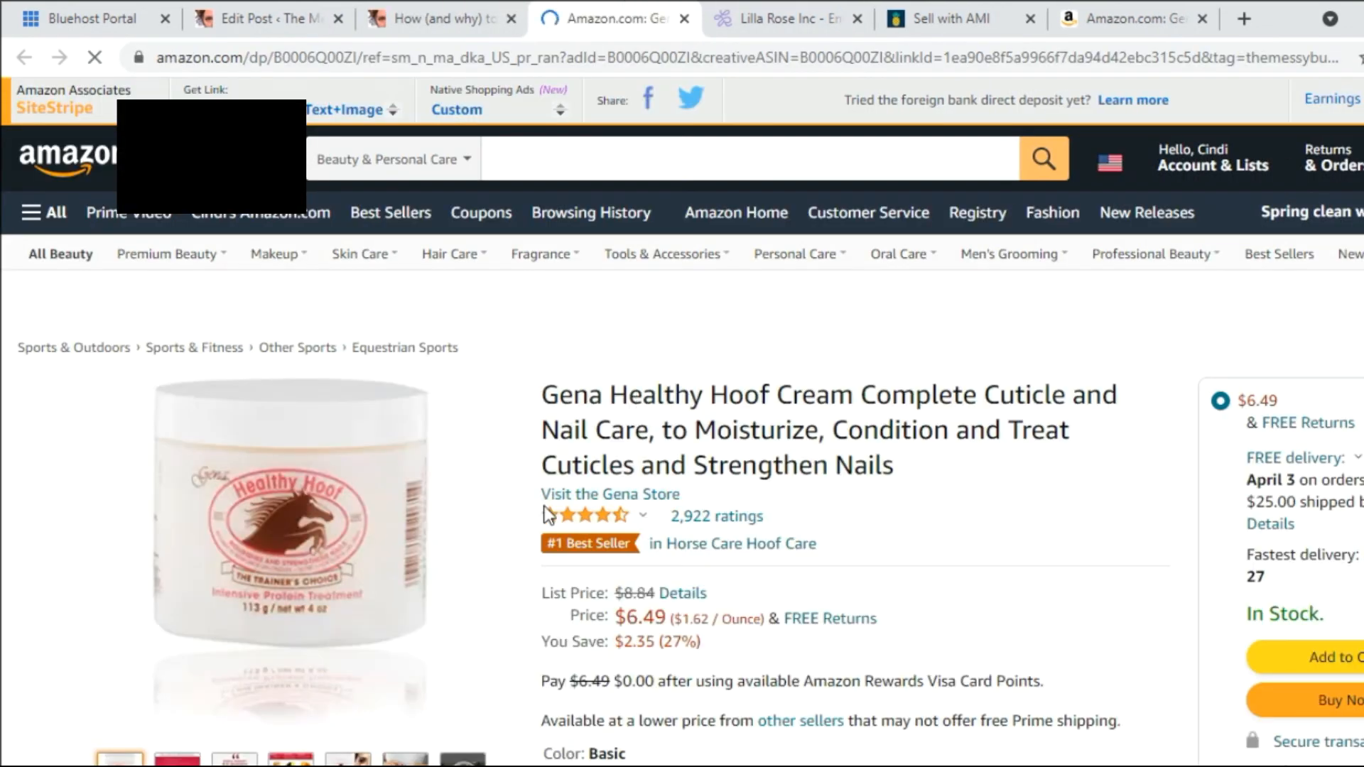
scroll(533, 506, "down", 1)
scroll(530, 500, "up", 1)
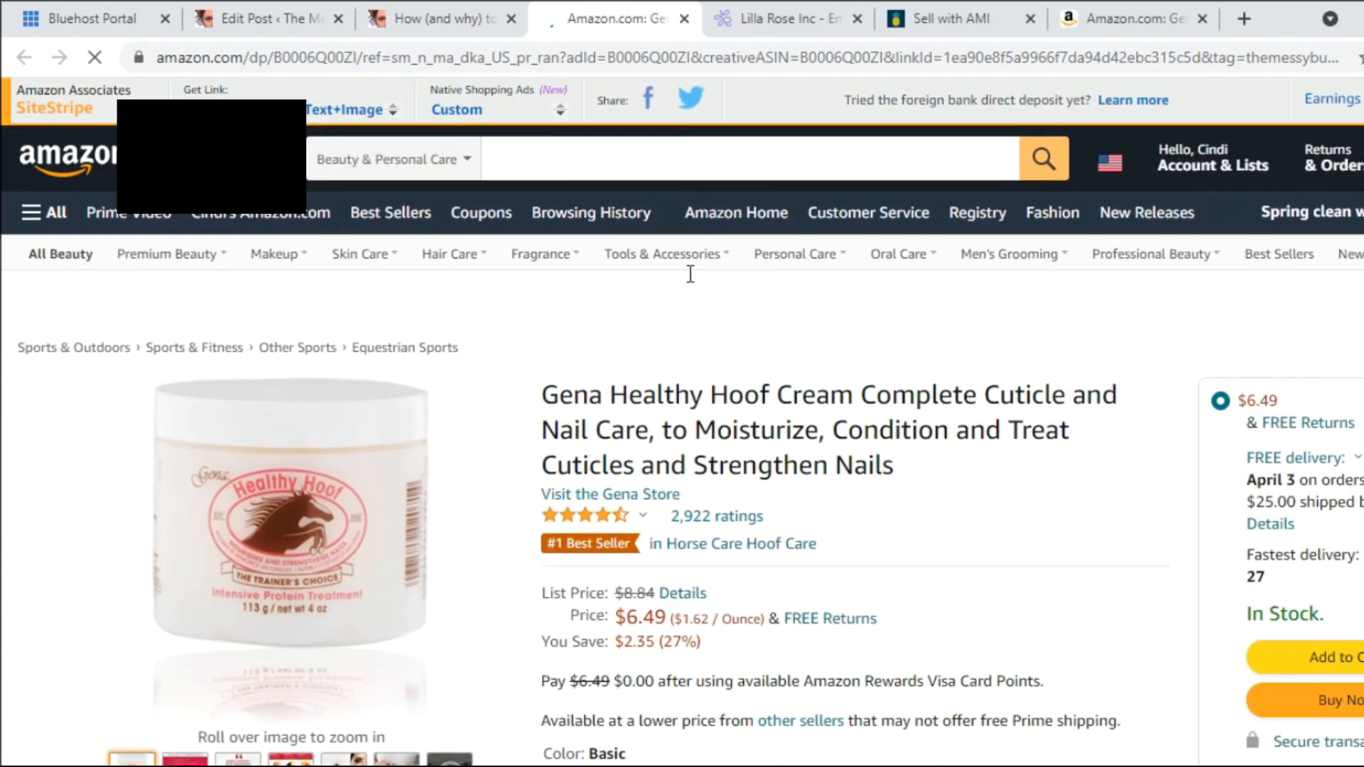
Step: Compare the Lilla Rose and Amazon pages opened from the ads and go back to the WordPress post editor
left_click(419, 16)
left_click(788, 17)
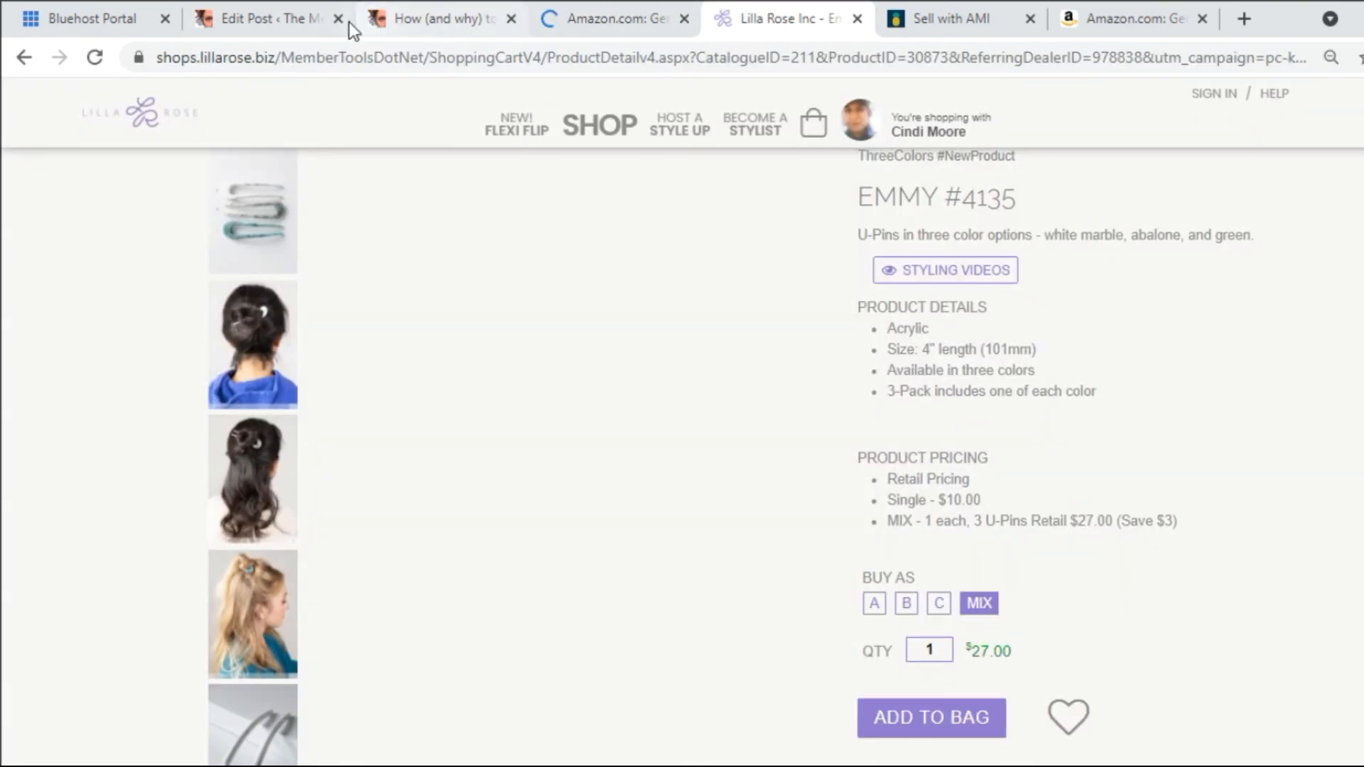
left_click(671, 20)
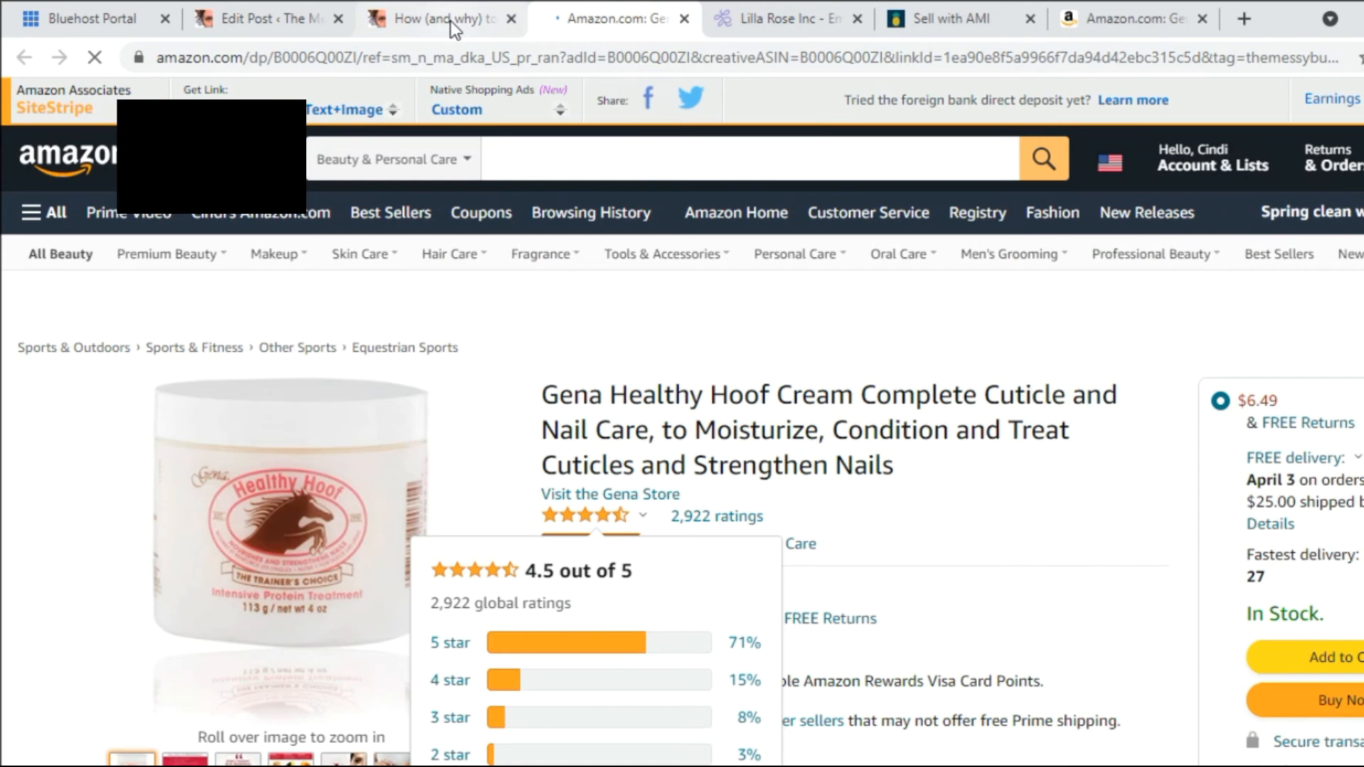
left_click(451, 20)
left_click(271, 24)
Step: Inspect the Amazon ad's HTML block, the hoof cream text link and the banner image's alignment options in the editor
left_click(587, 603)
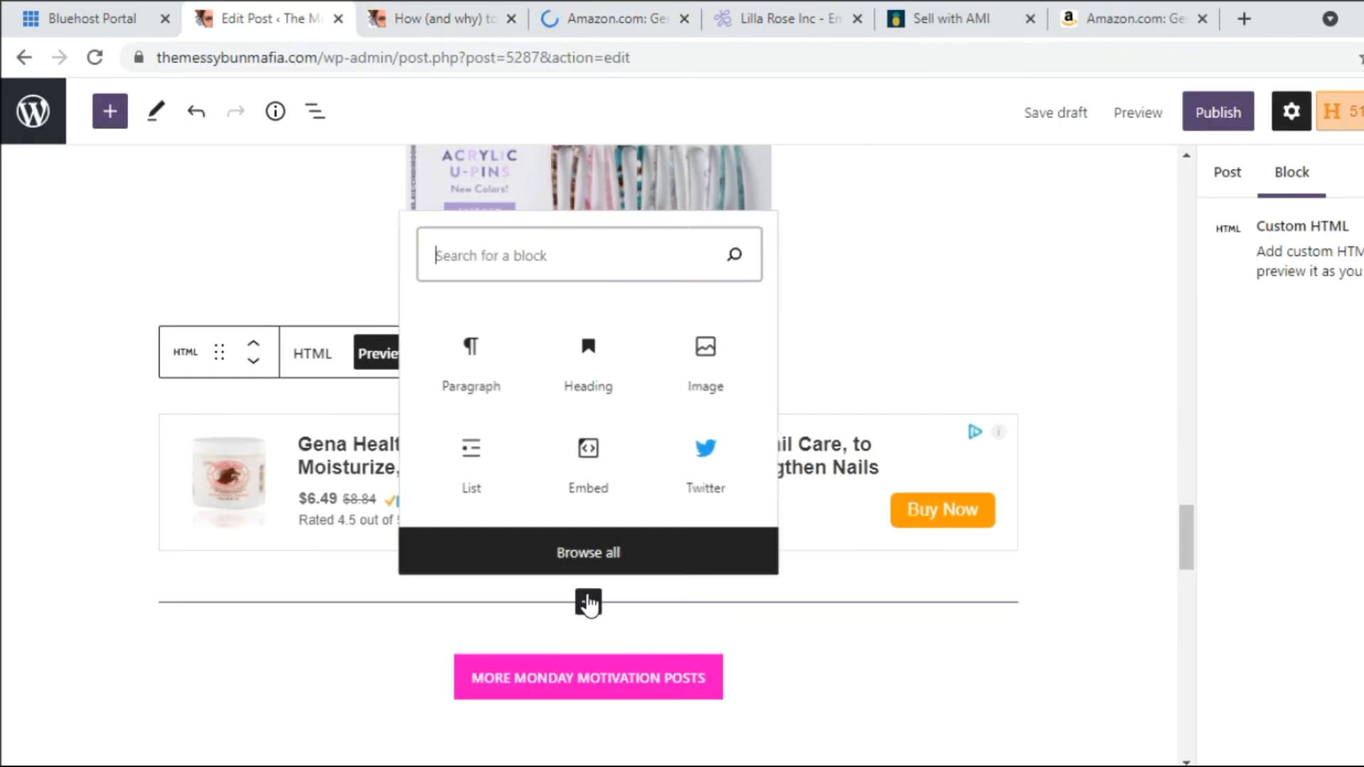
left_click(927, 631)
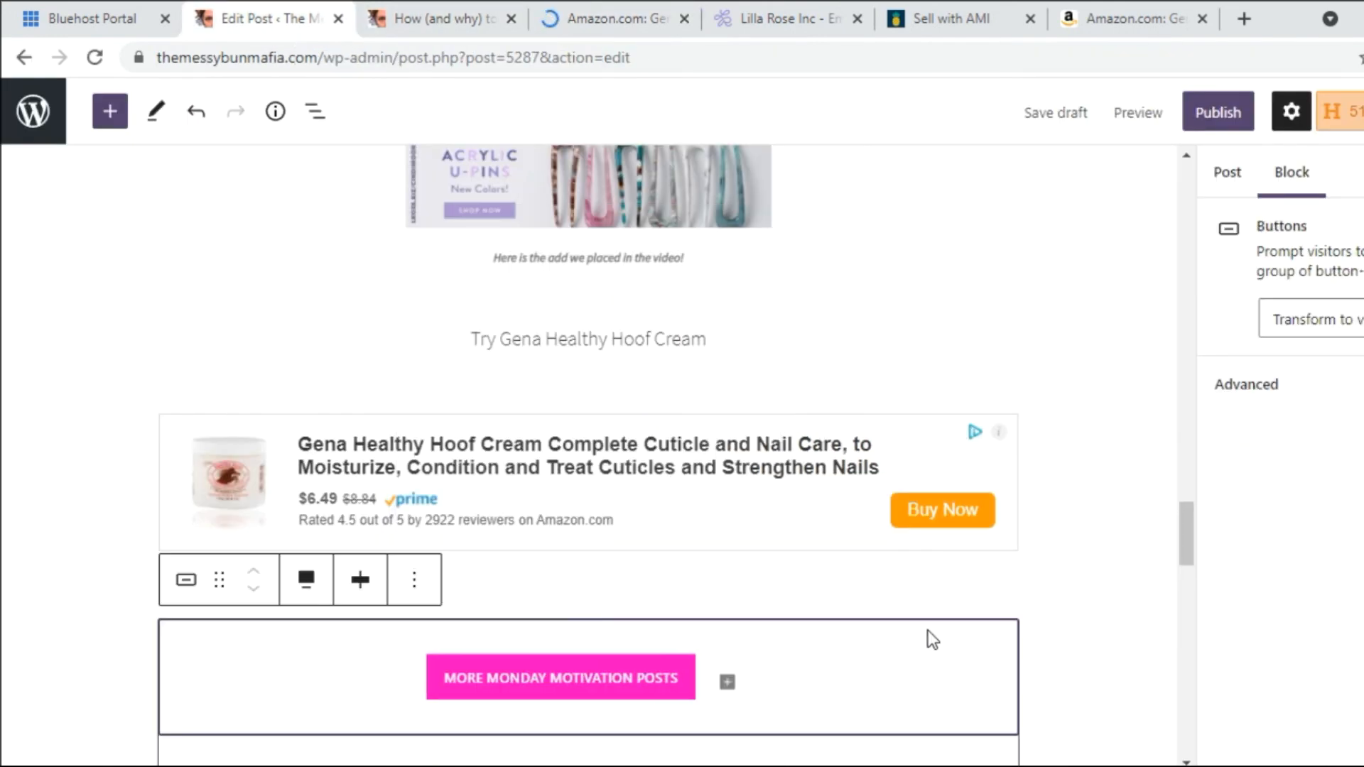
left_click(605, 457)
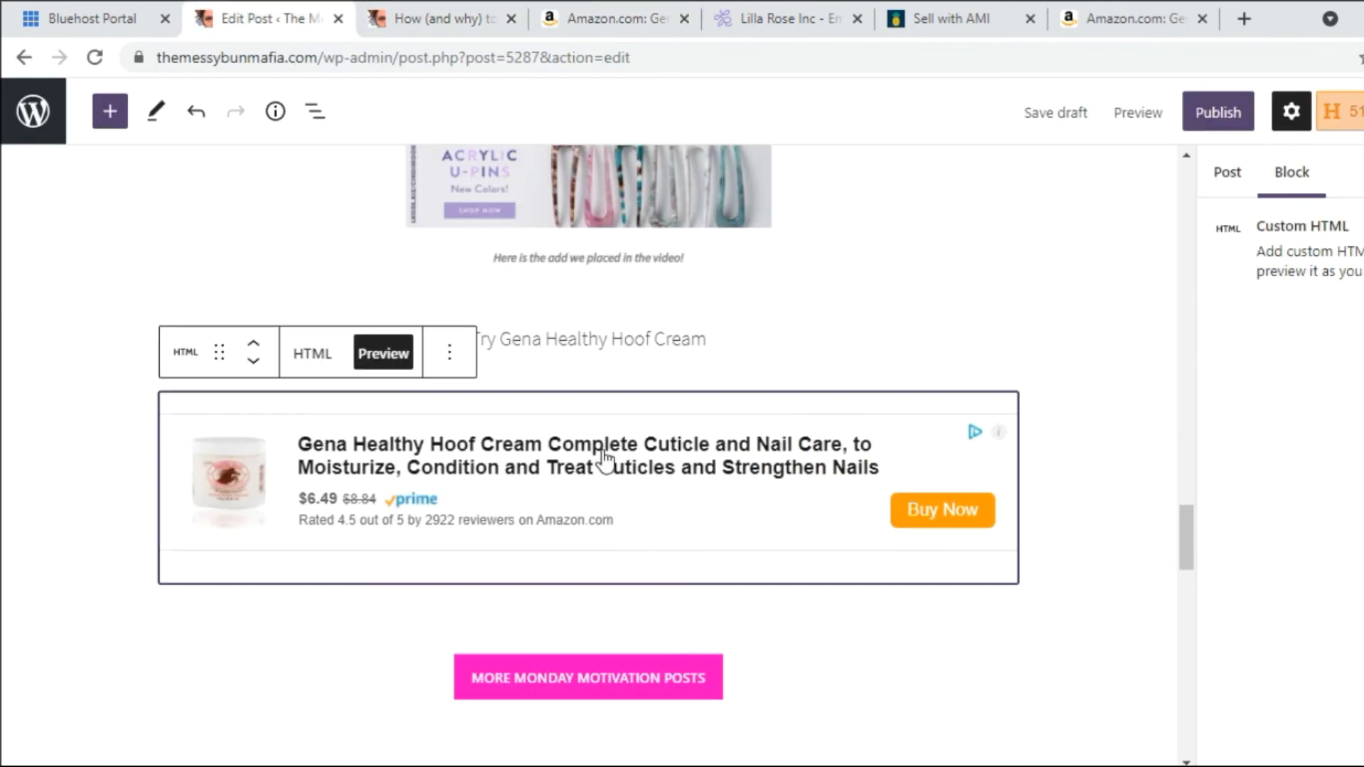
left_click(671, 341)
scroll(804, 340, "up", 3)
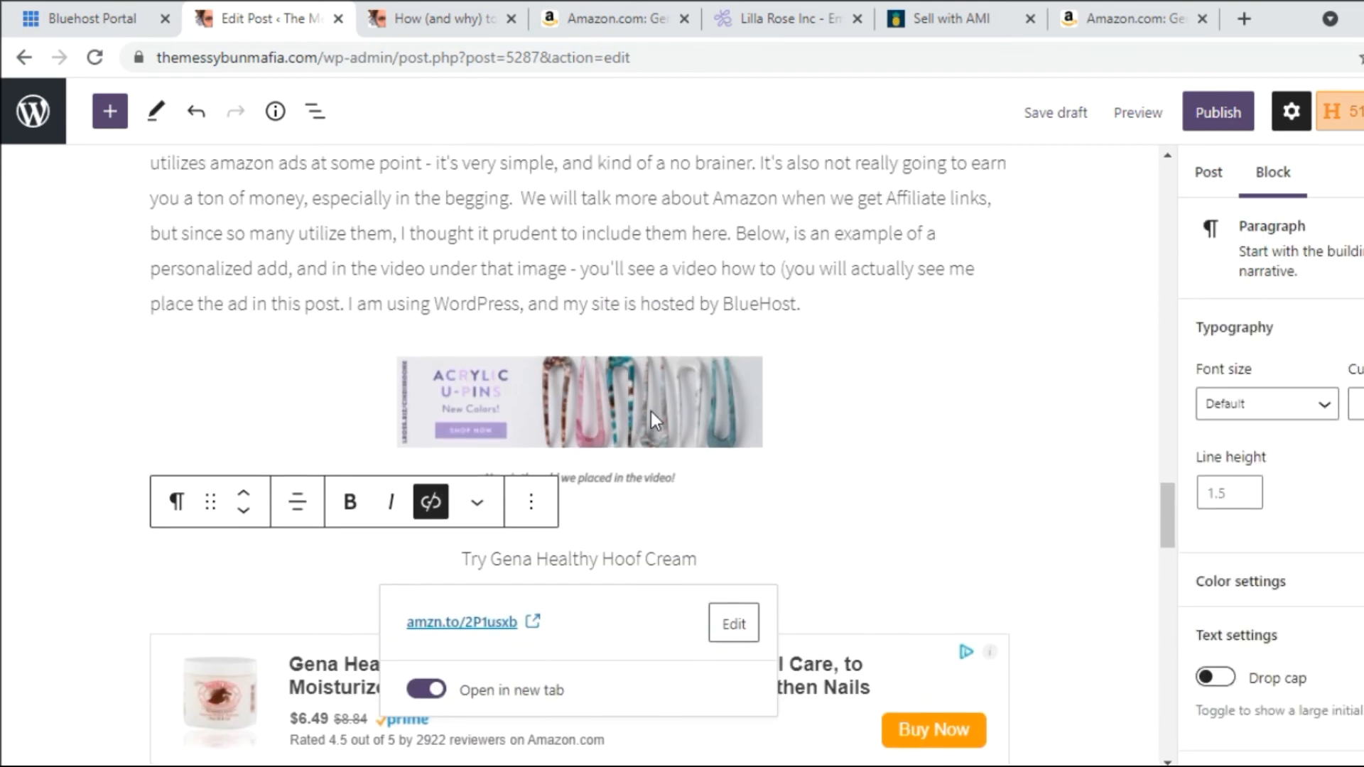
left_click(650, 412)
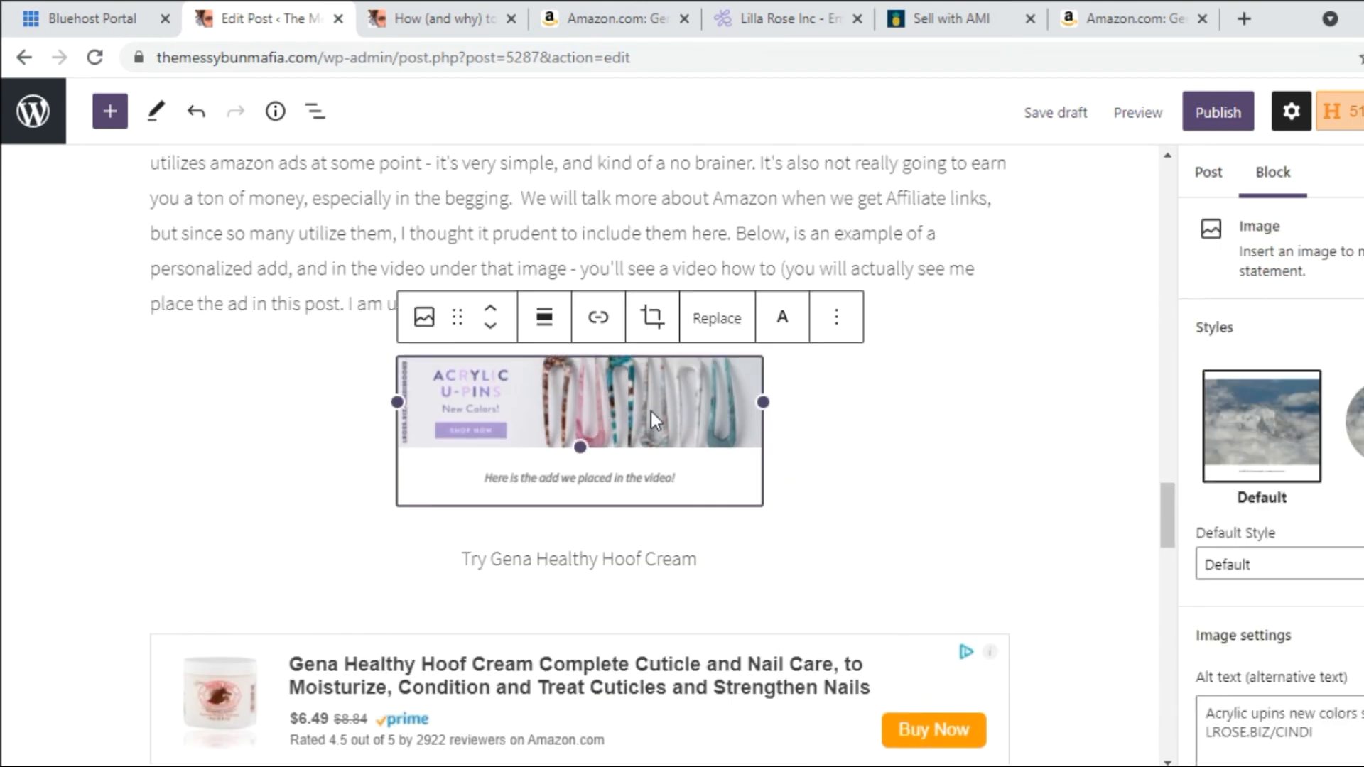
left_click(541, 329)
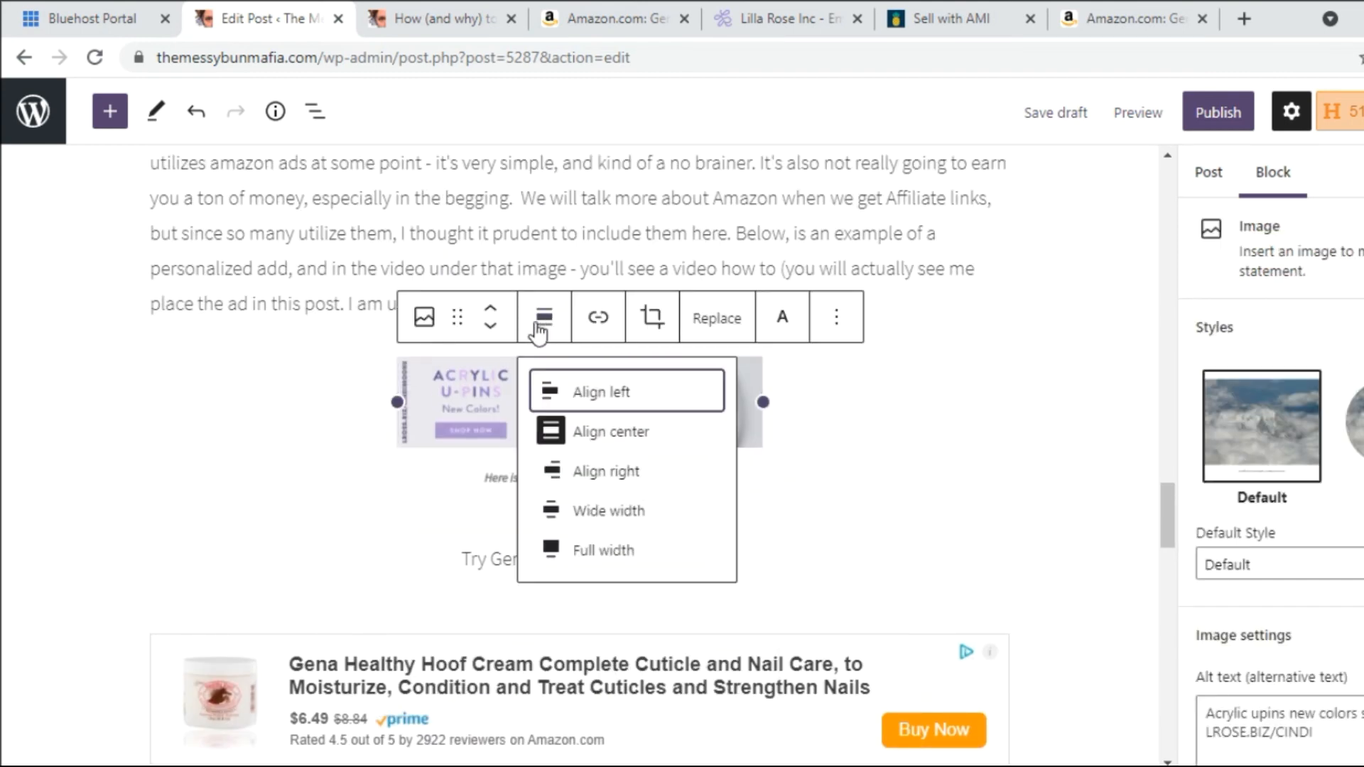
left_click(1087, 482)
Step: Review the final layout of the banner, text link and Amazon ad within the edited post
scroll(536, 651, "down", 3)
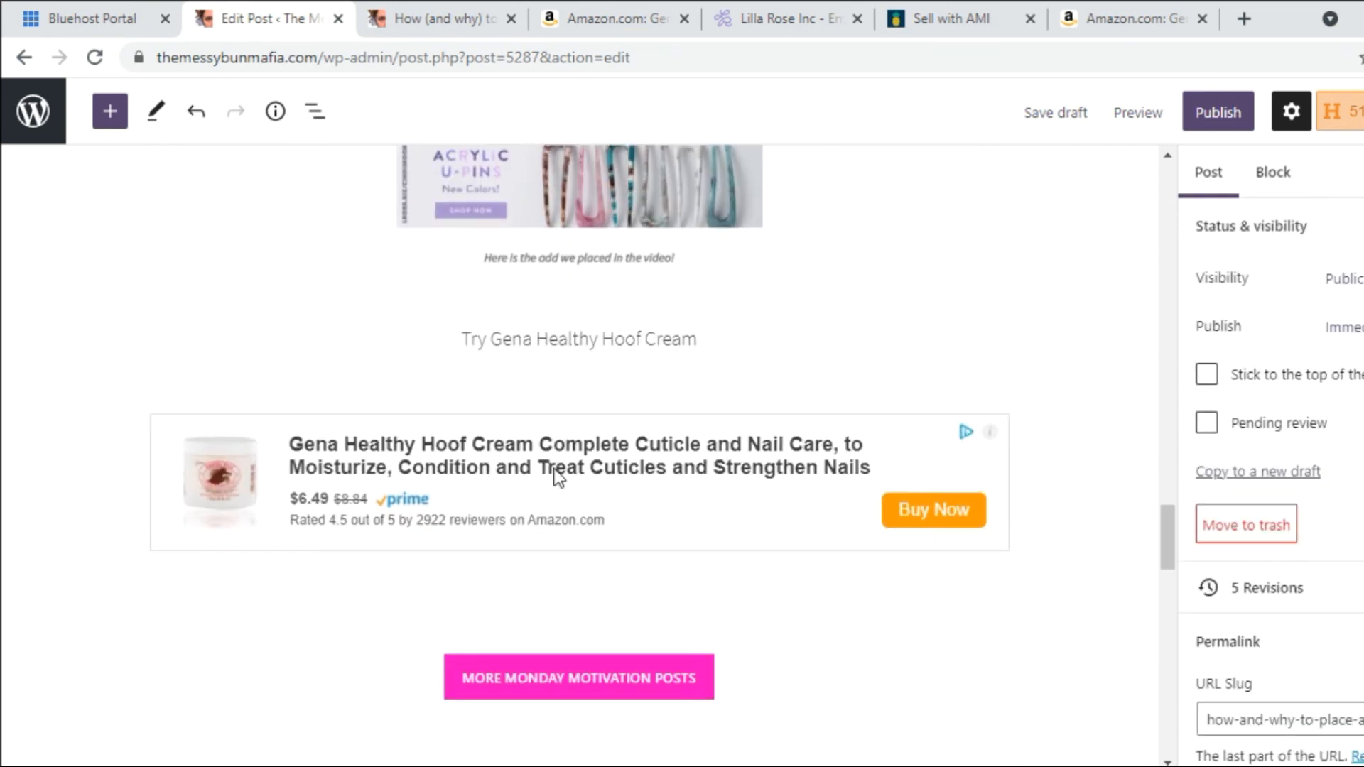
scroll(789, 428, "down", 3)
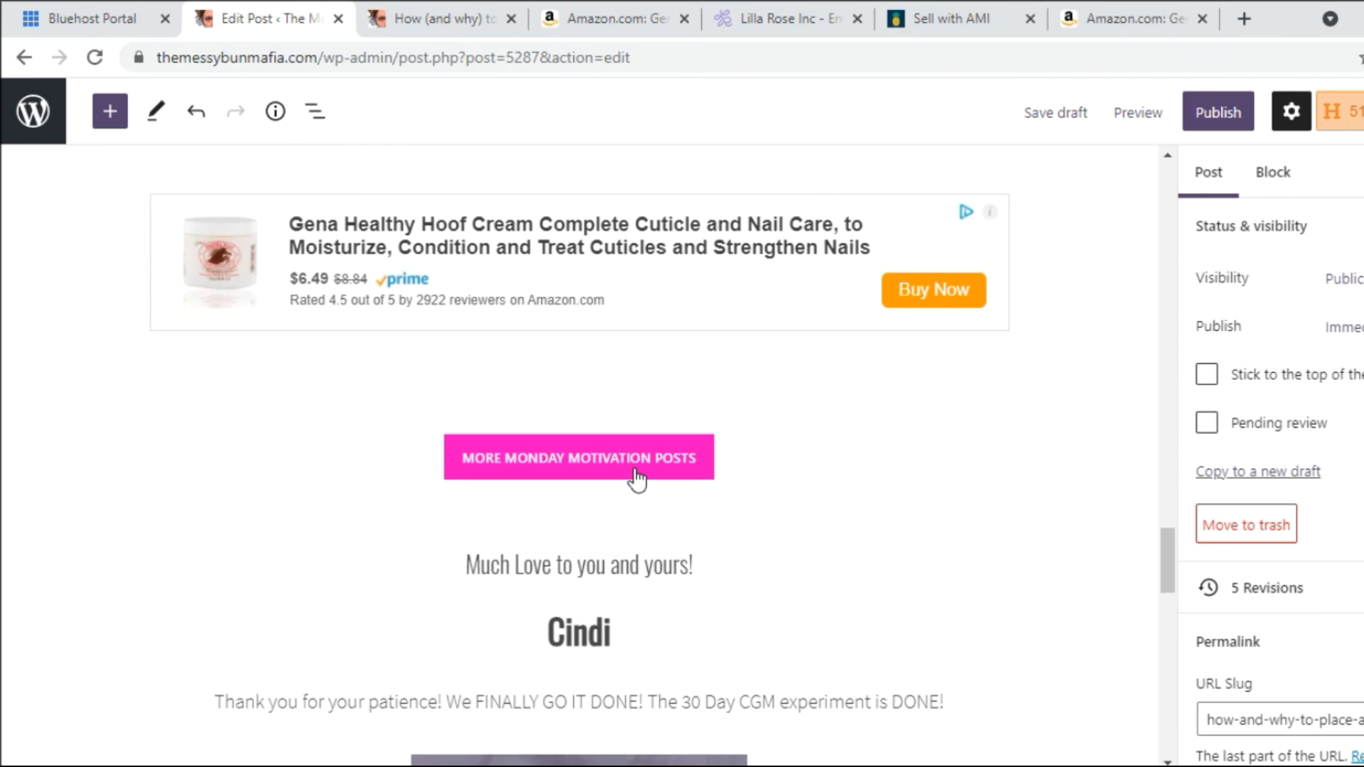
scroll(687, 515, "up", 5)
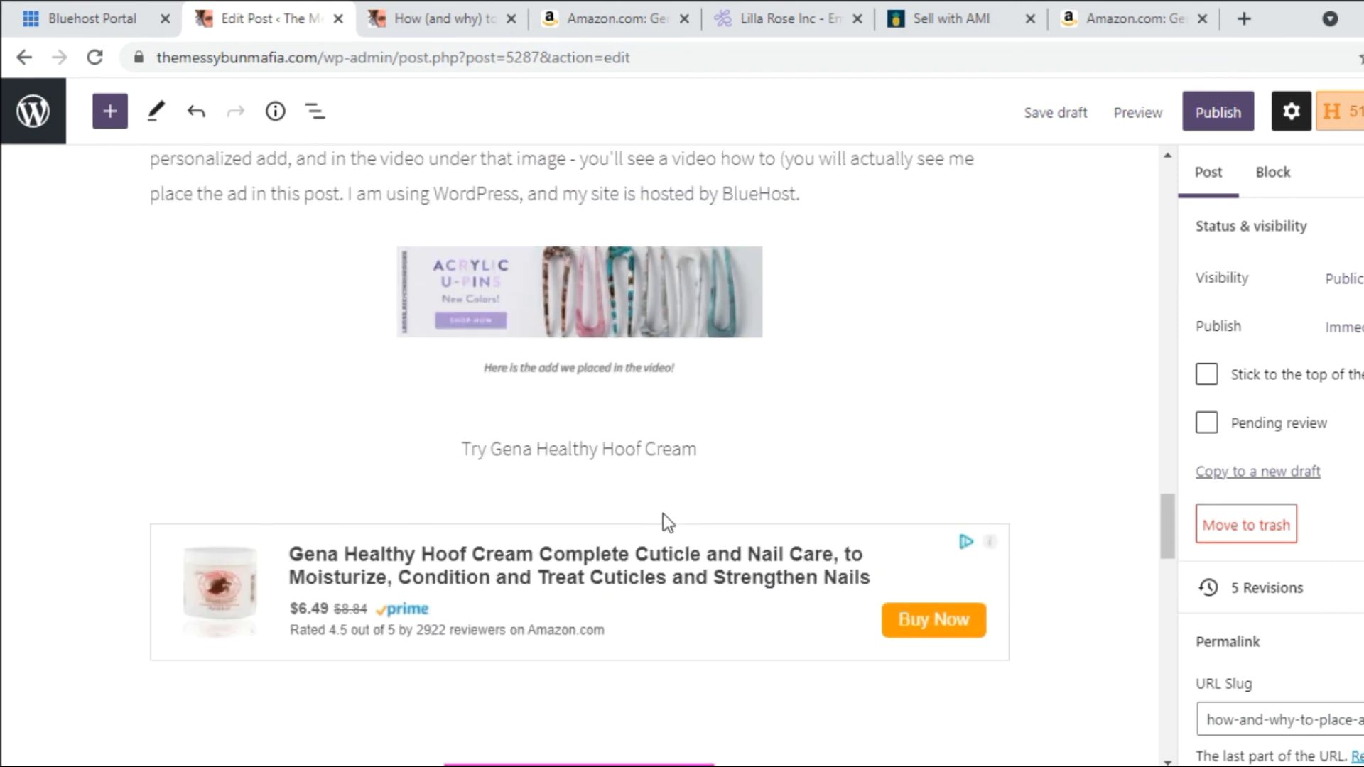
scroll(661, 513, "up", 3)
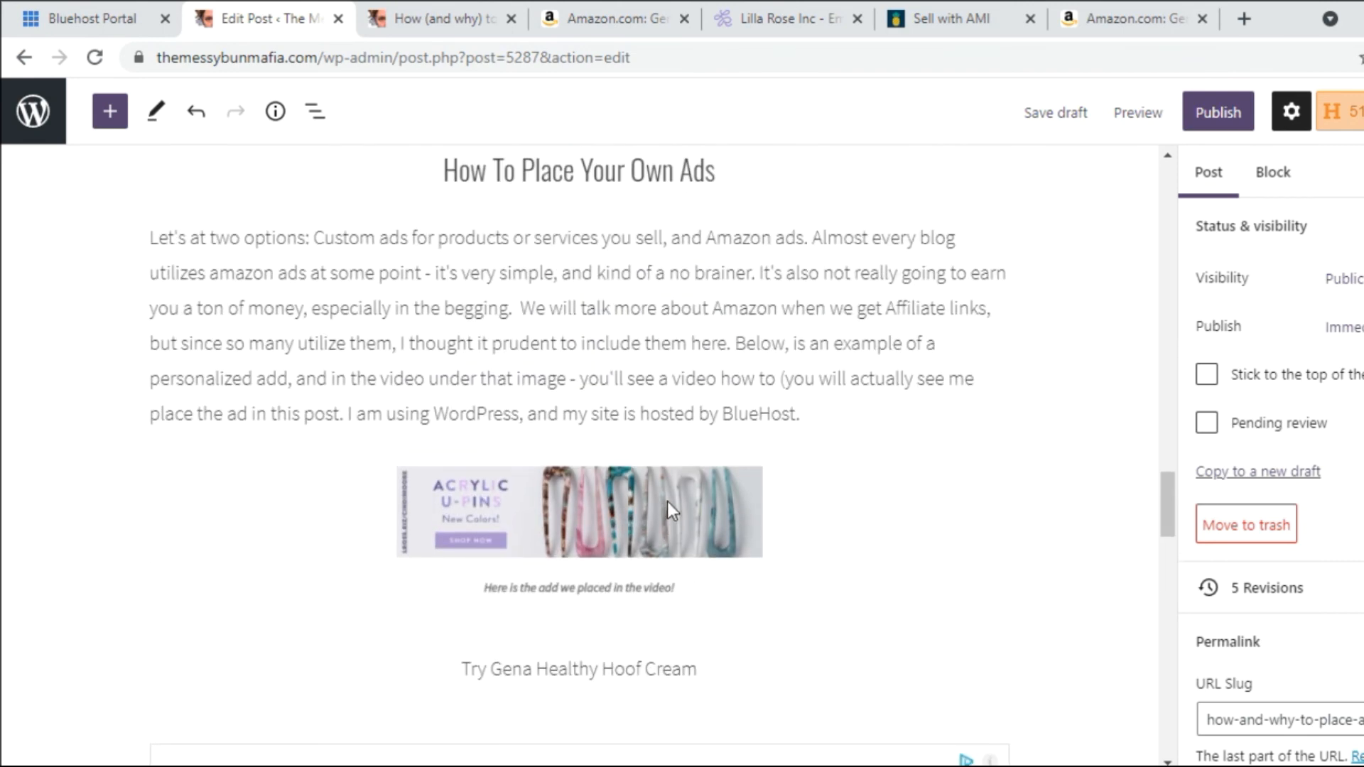